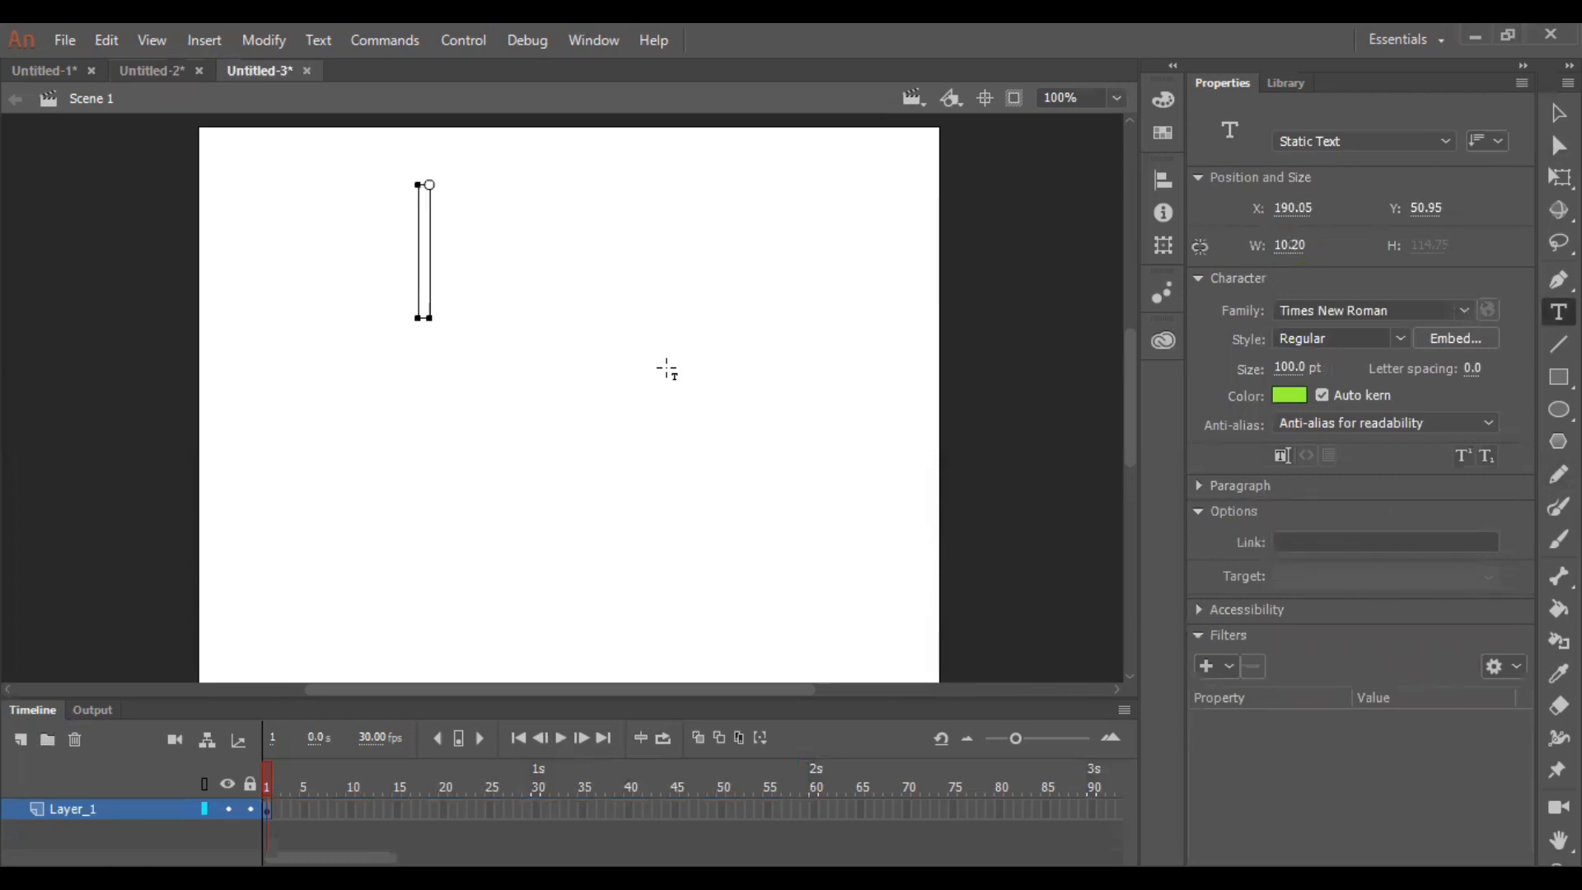
- Enter the word ANIMATE in the open static text box and finish text editing
text(A)
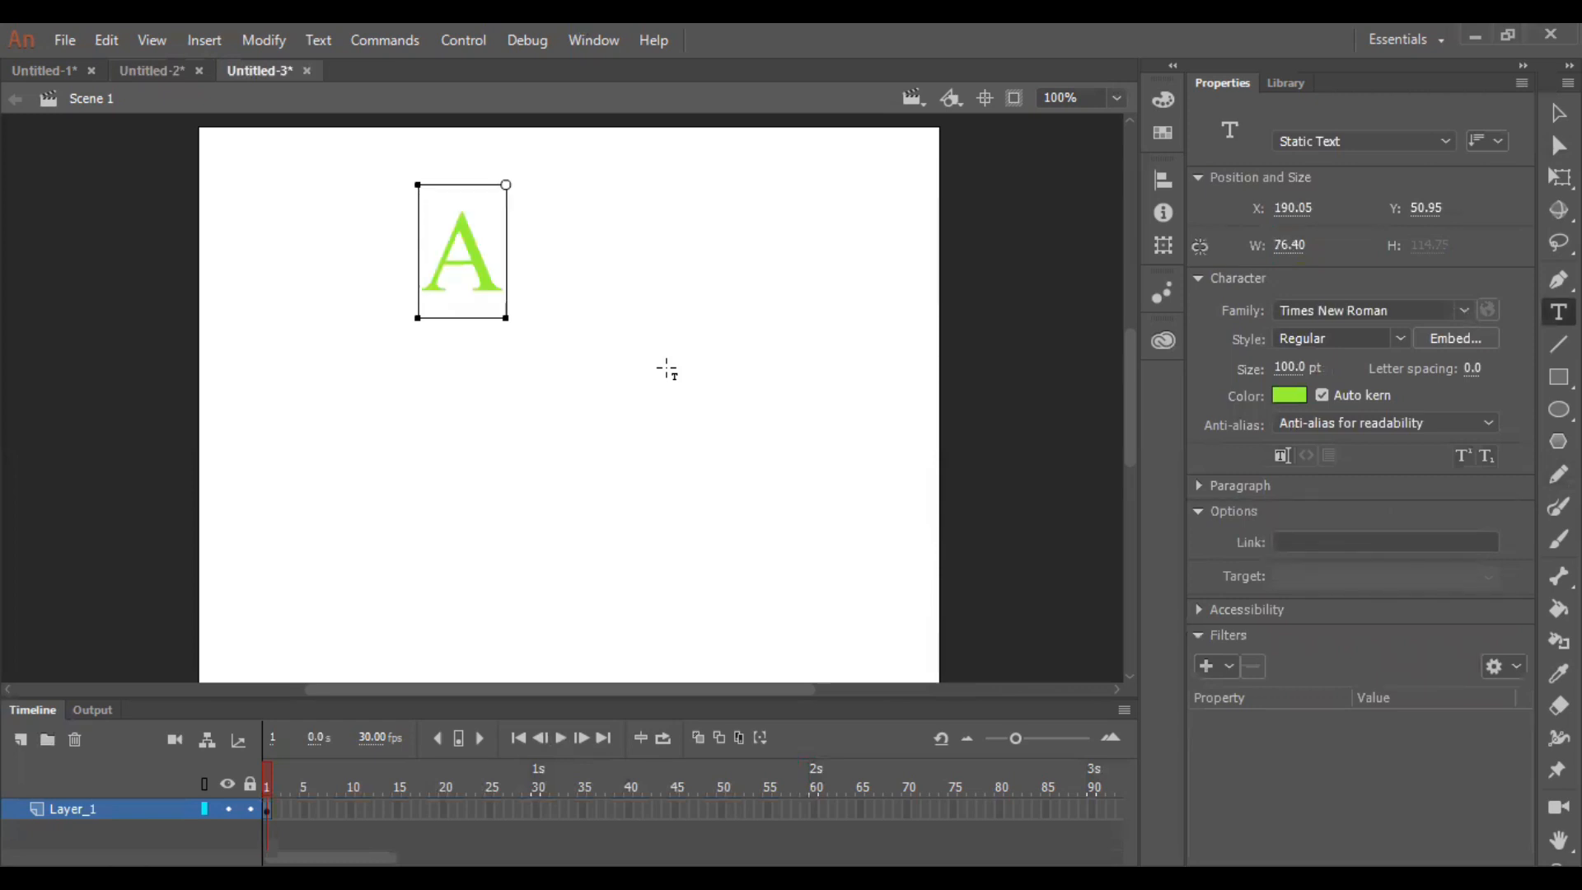
text(NIMATE)
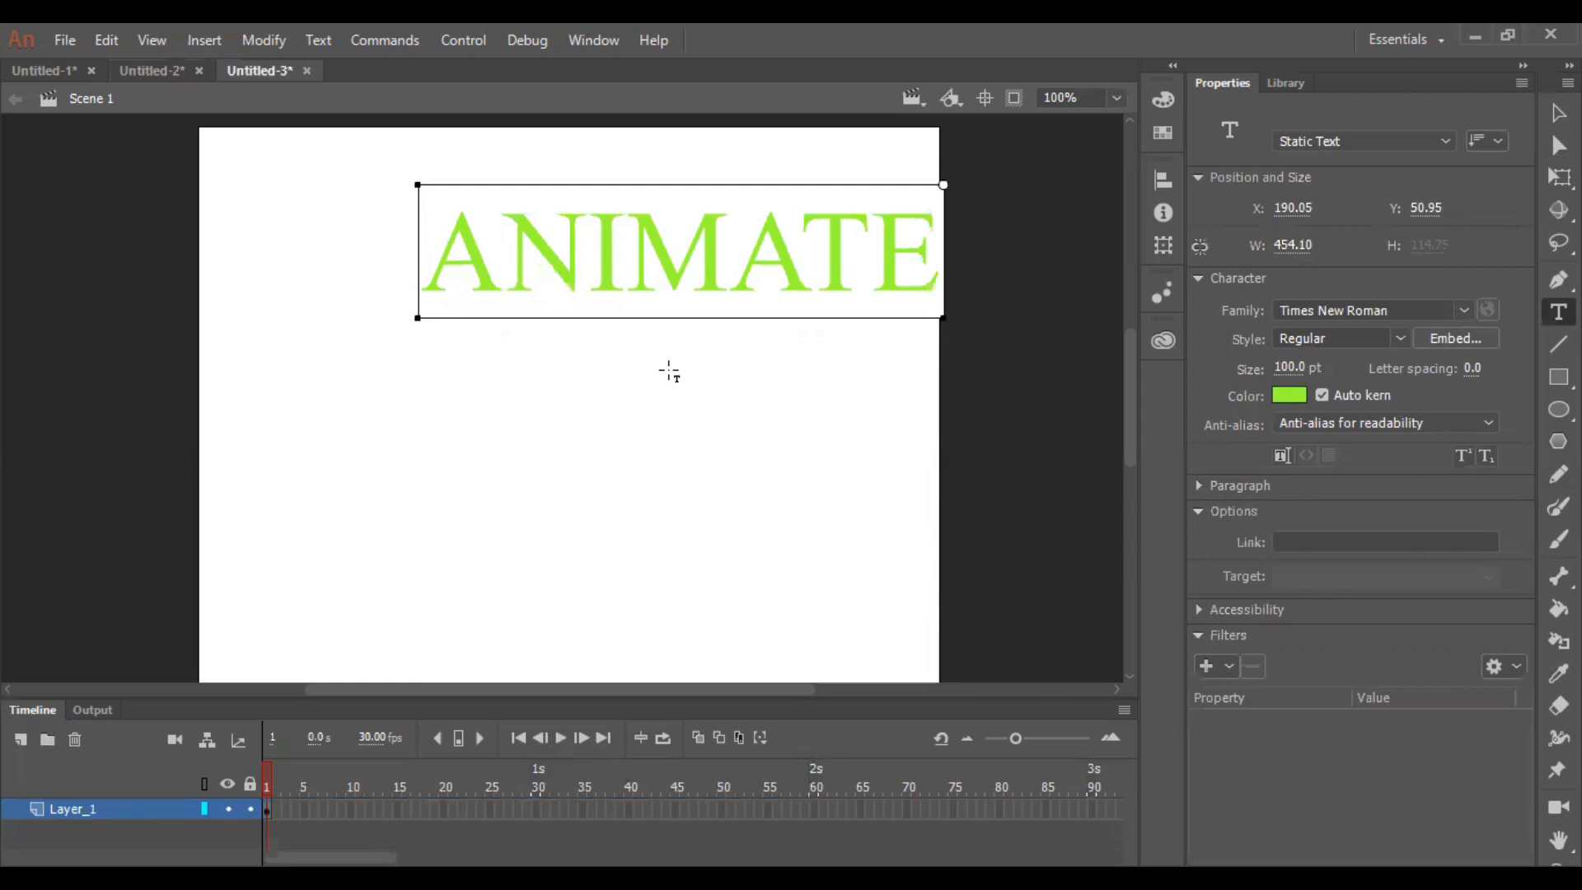
key(Escape)
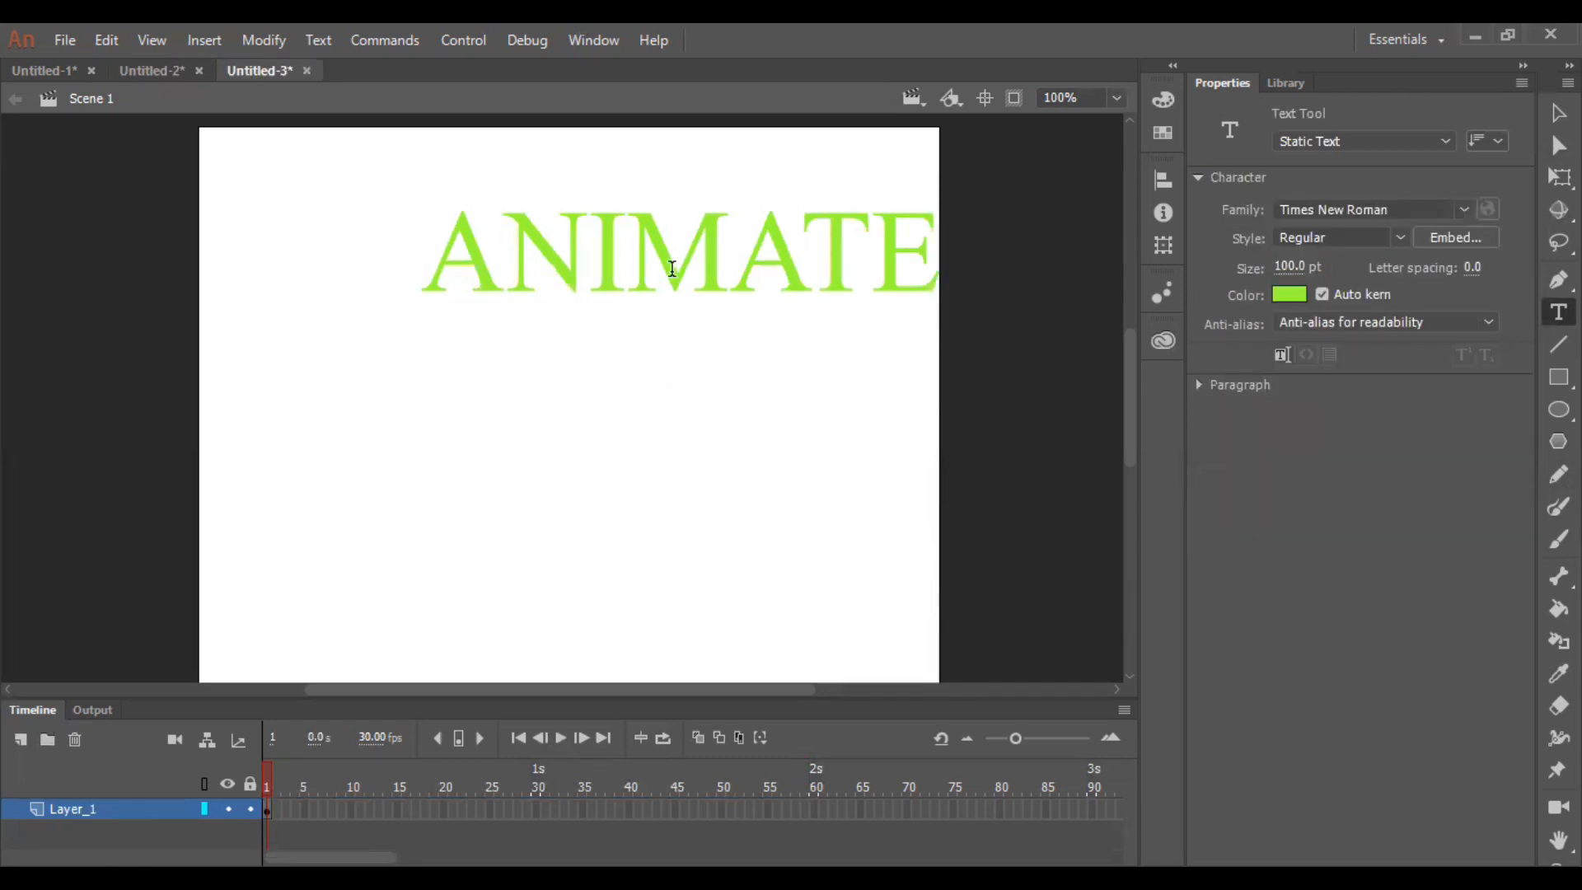
- Try to set the ANIMATE text to 150 pt with the insertion point inside the word
click(673, 269)
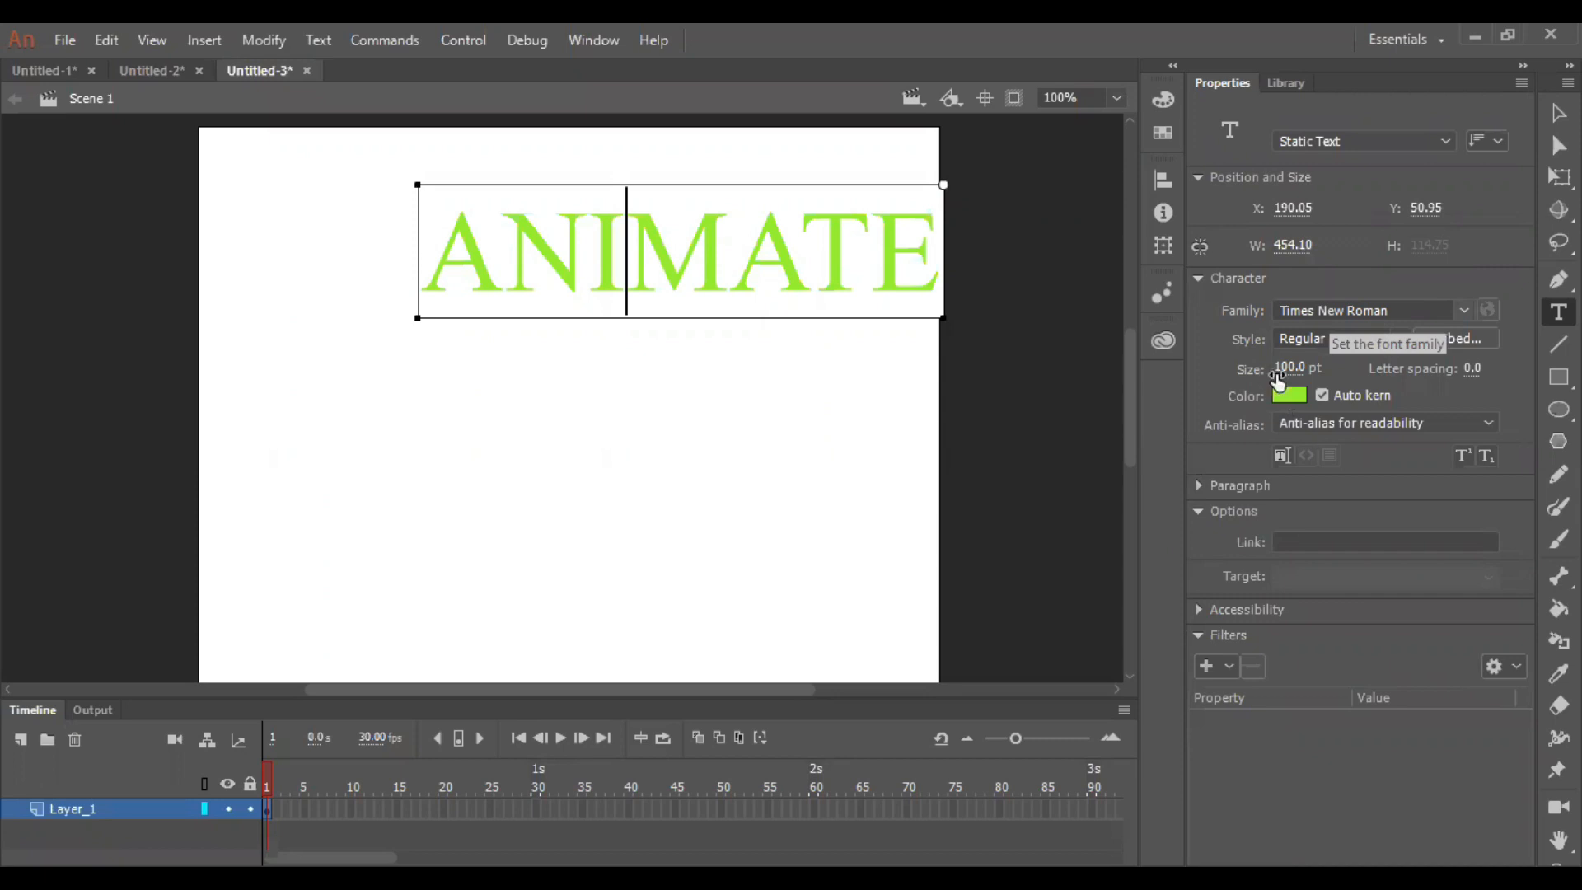
click(1325, 379)
text(15)
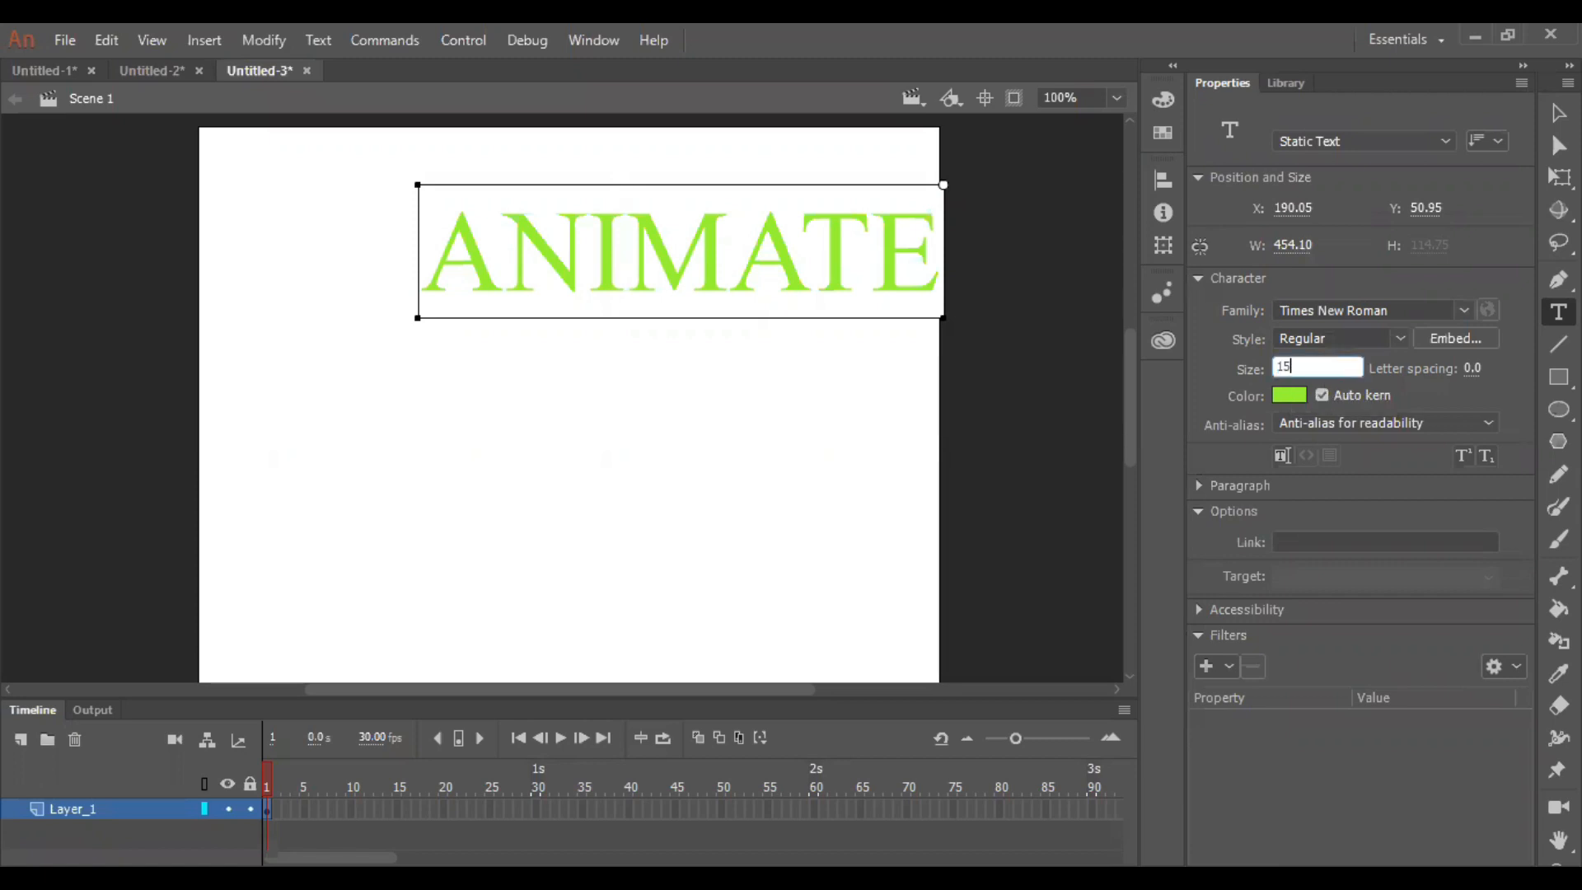
text(0)
click(878, 389)
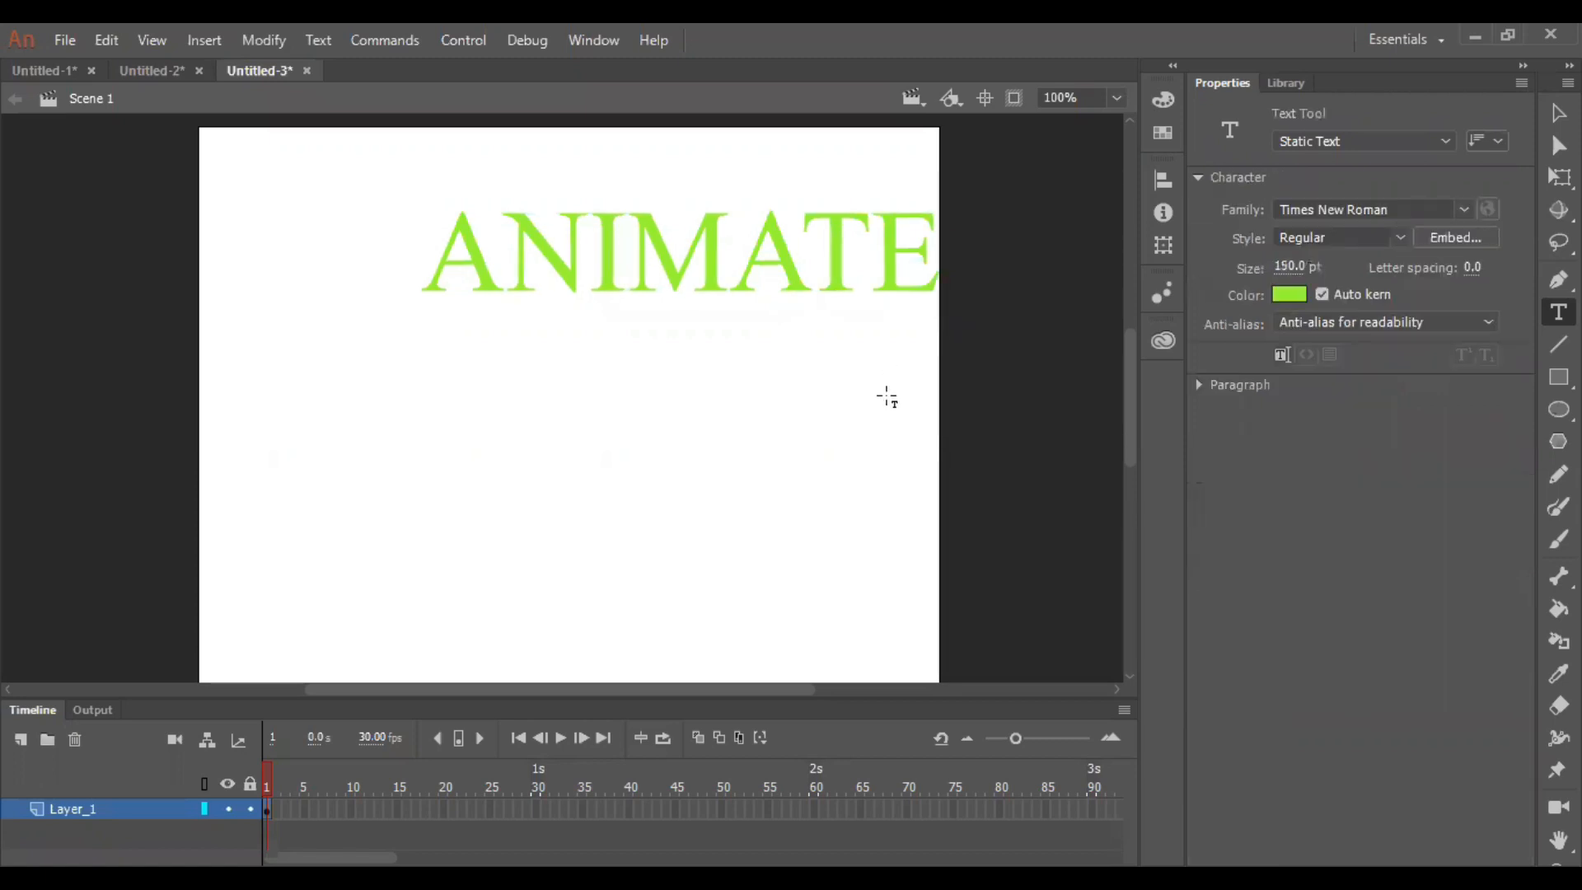
- Select the whole ANIMATE text block with the Selection tool and set its font size to 150 pt
click(1559, 113)
click(693, 204)
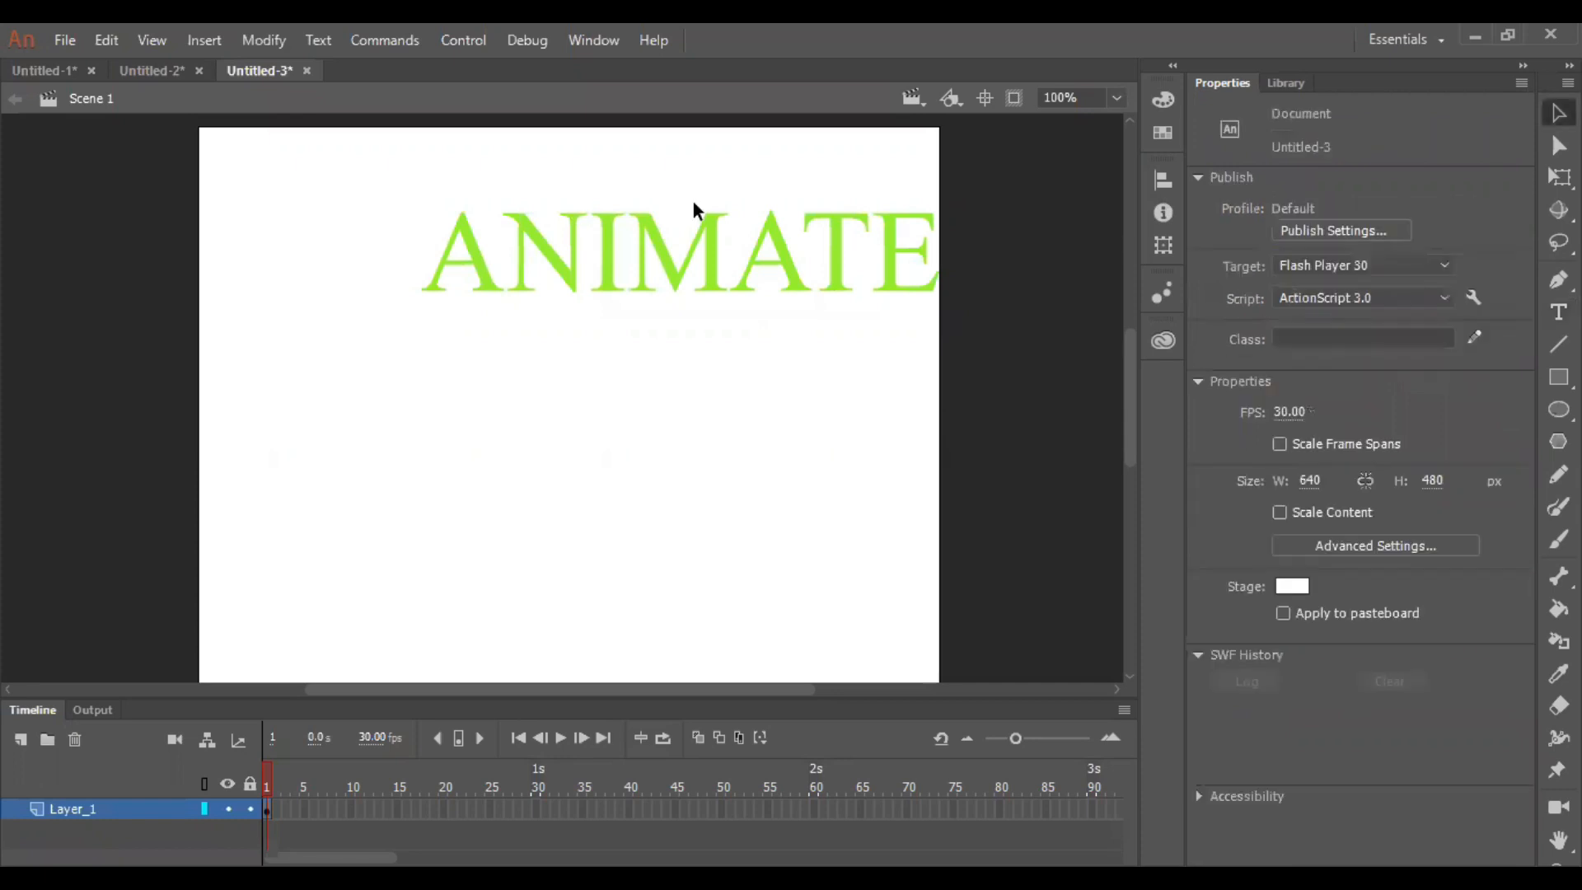
click(938, 320)
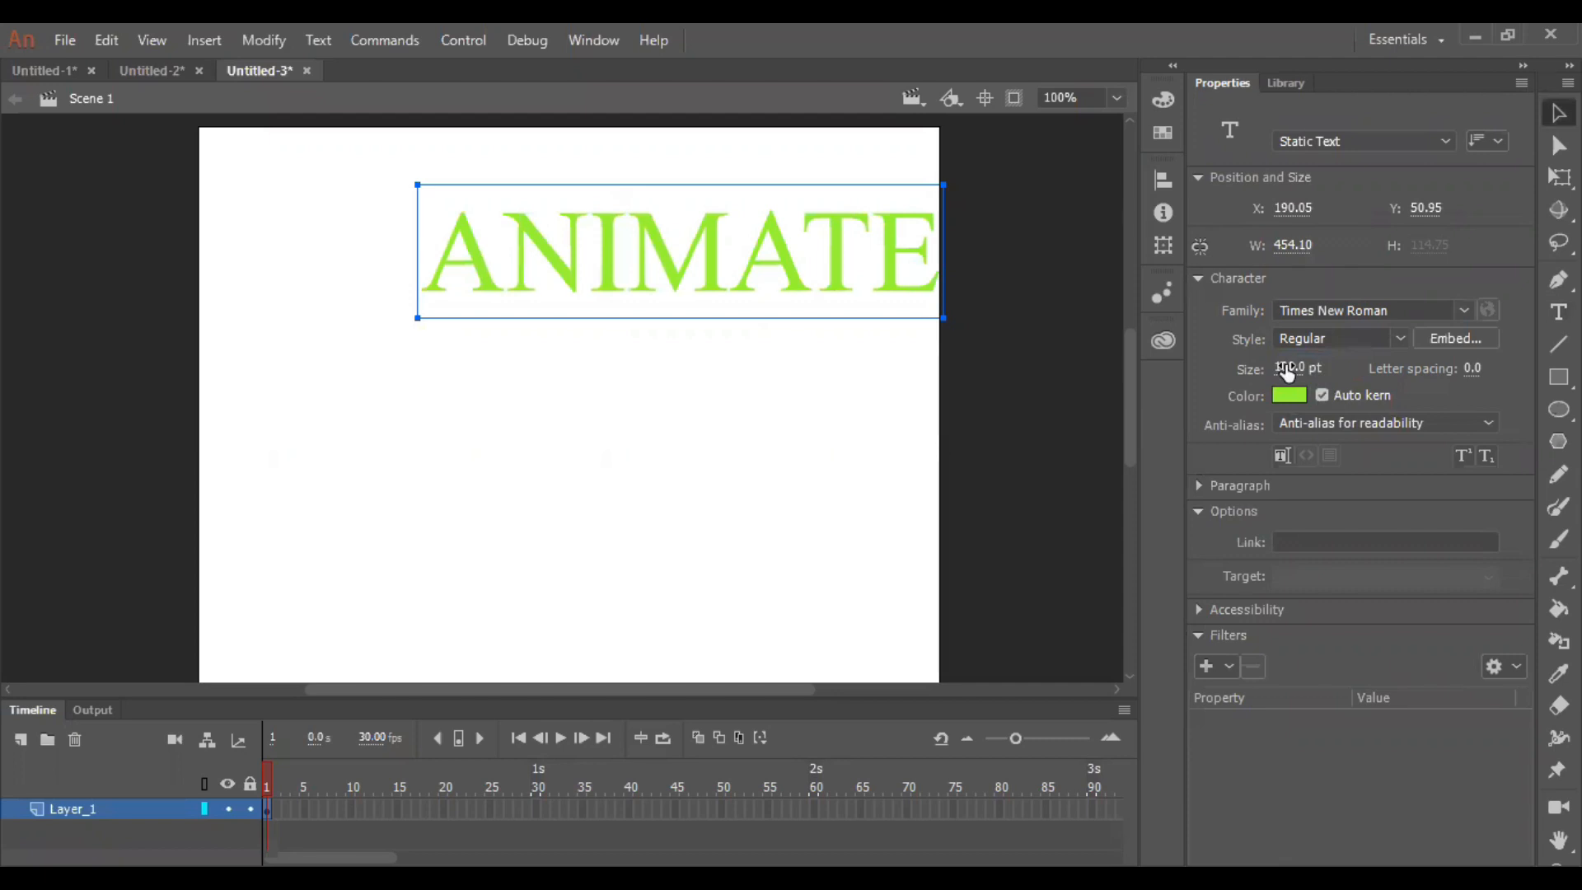
click(1296, 367)
text(150)
key(Return)
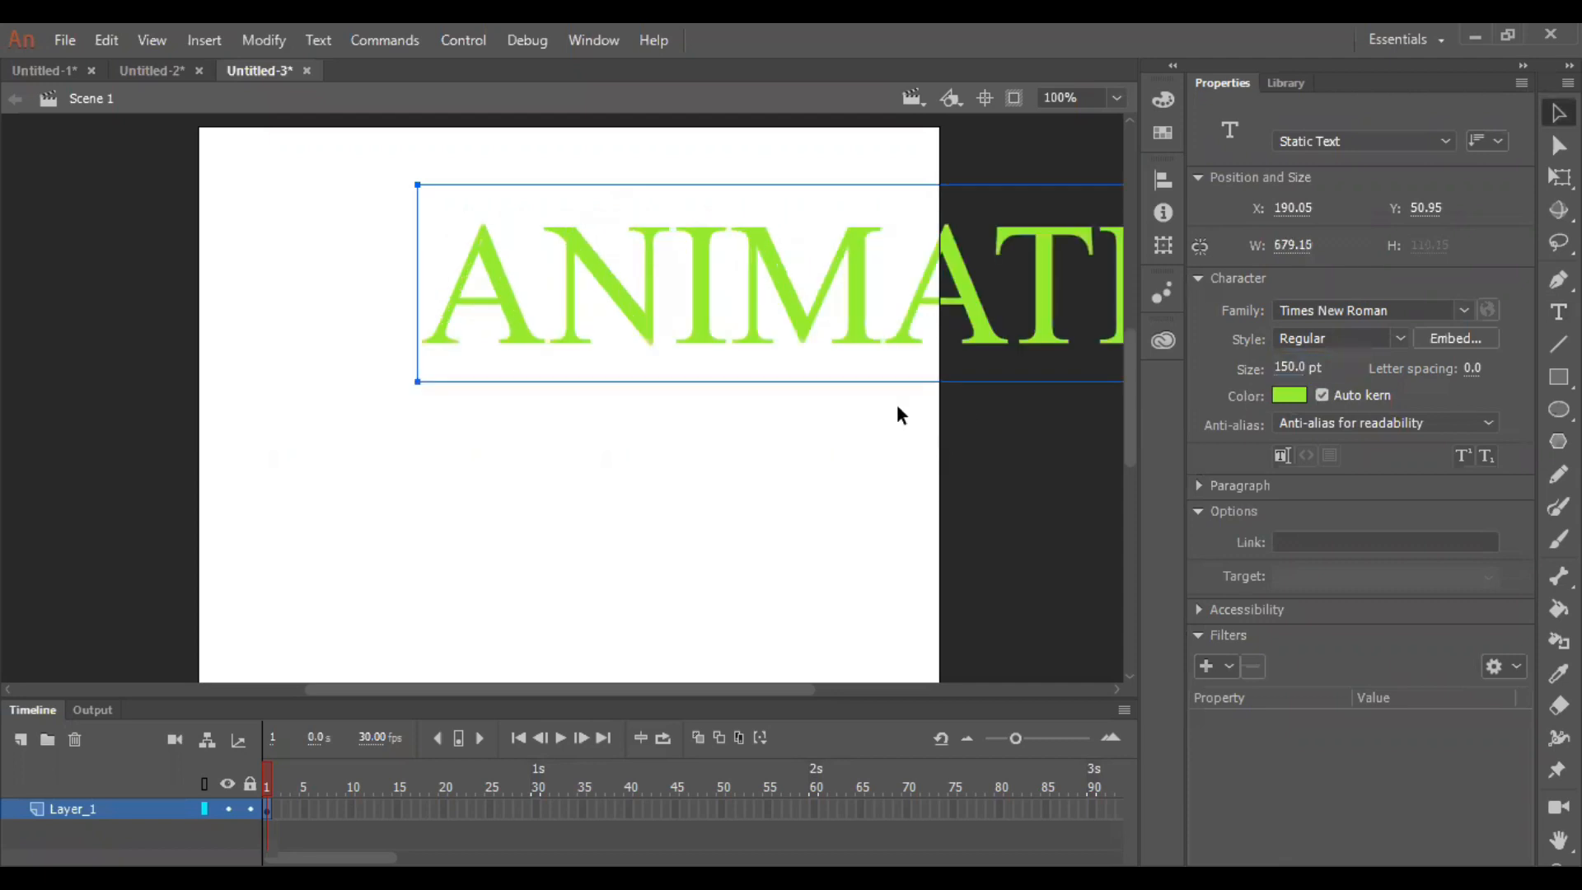
- Set the ANIMATE text's font size to 90 pt and its fill color to red #CC0000
click(1290, 367)
text(90)
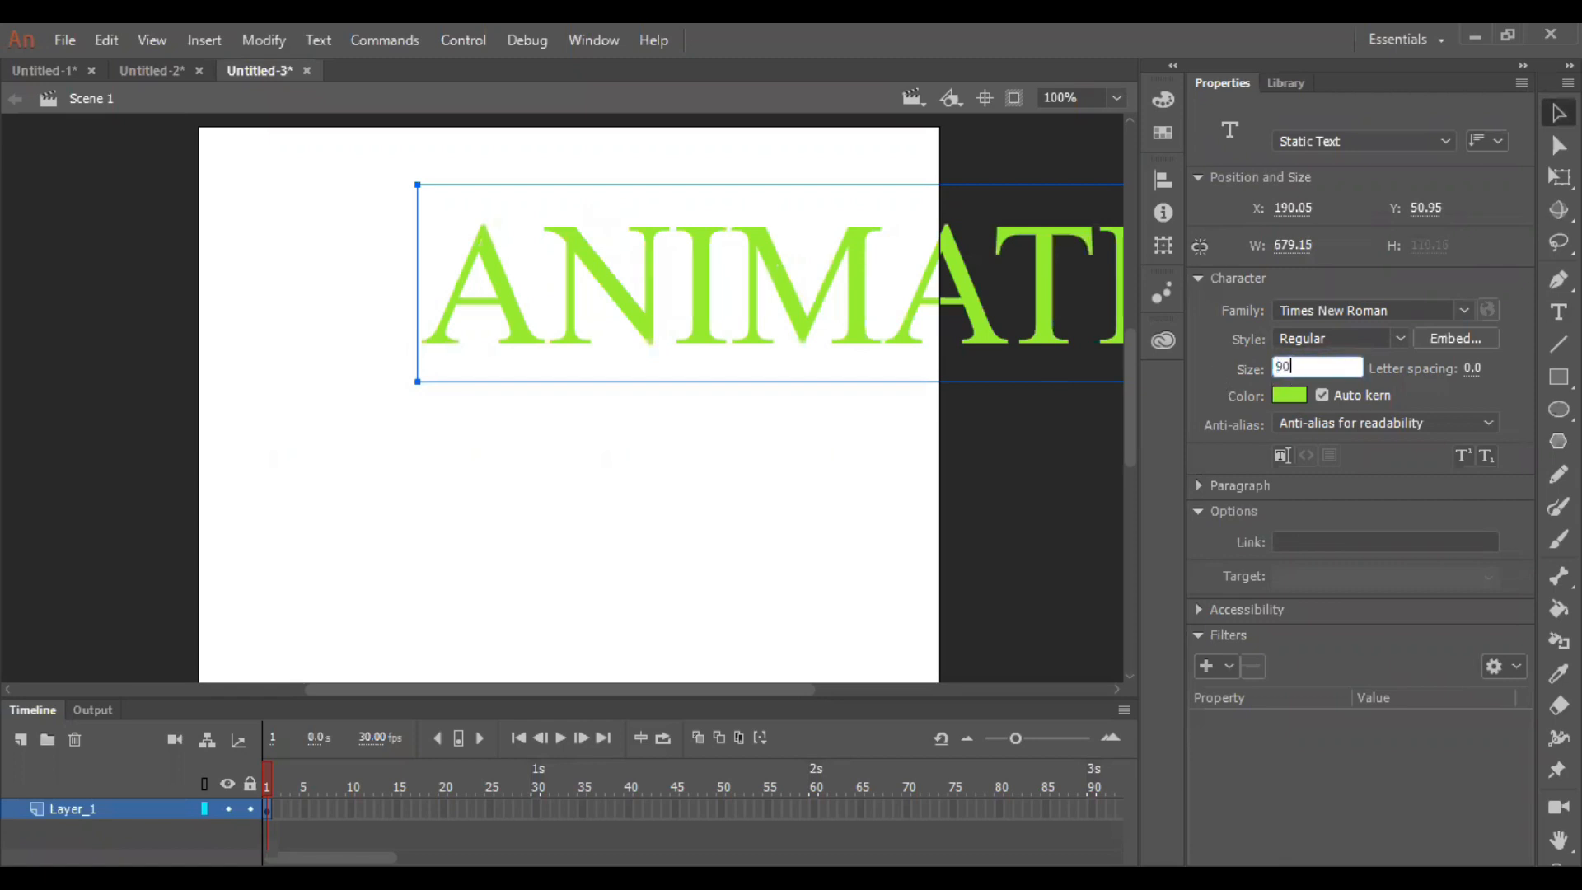
key(Return)
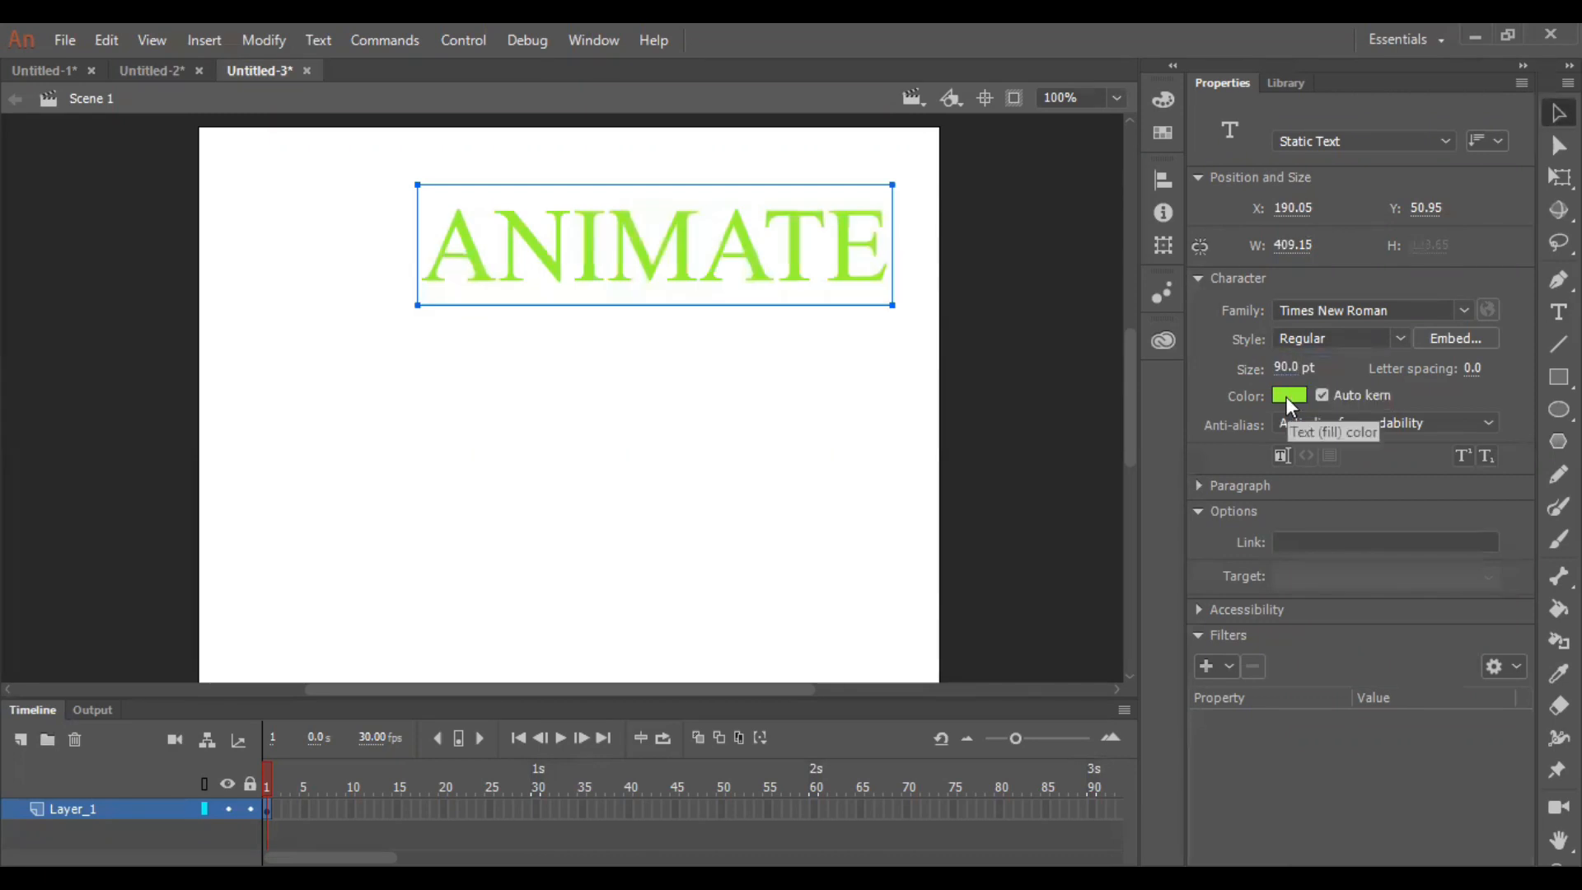
click(1287, 396)
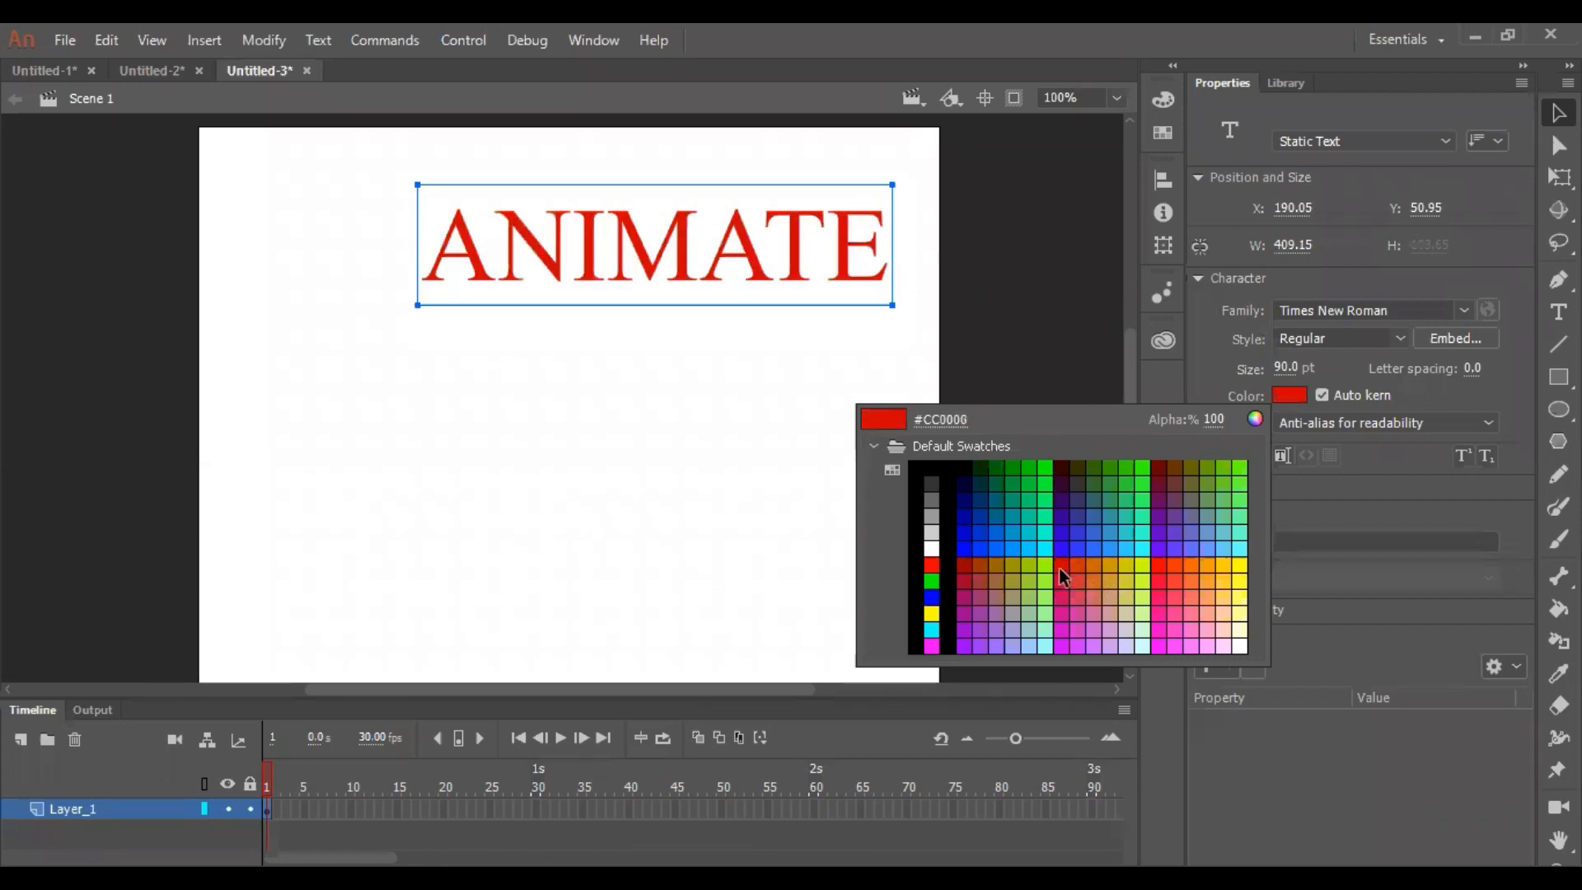
click(1061, 569)
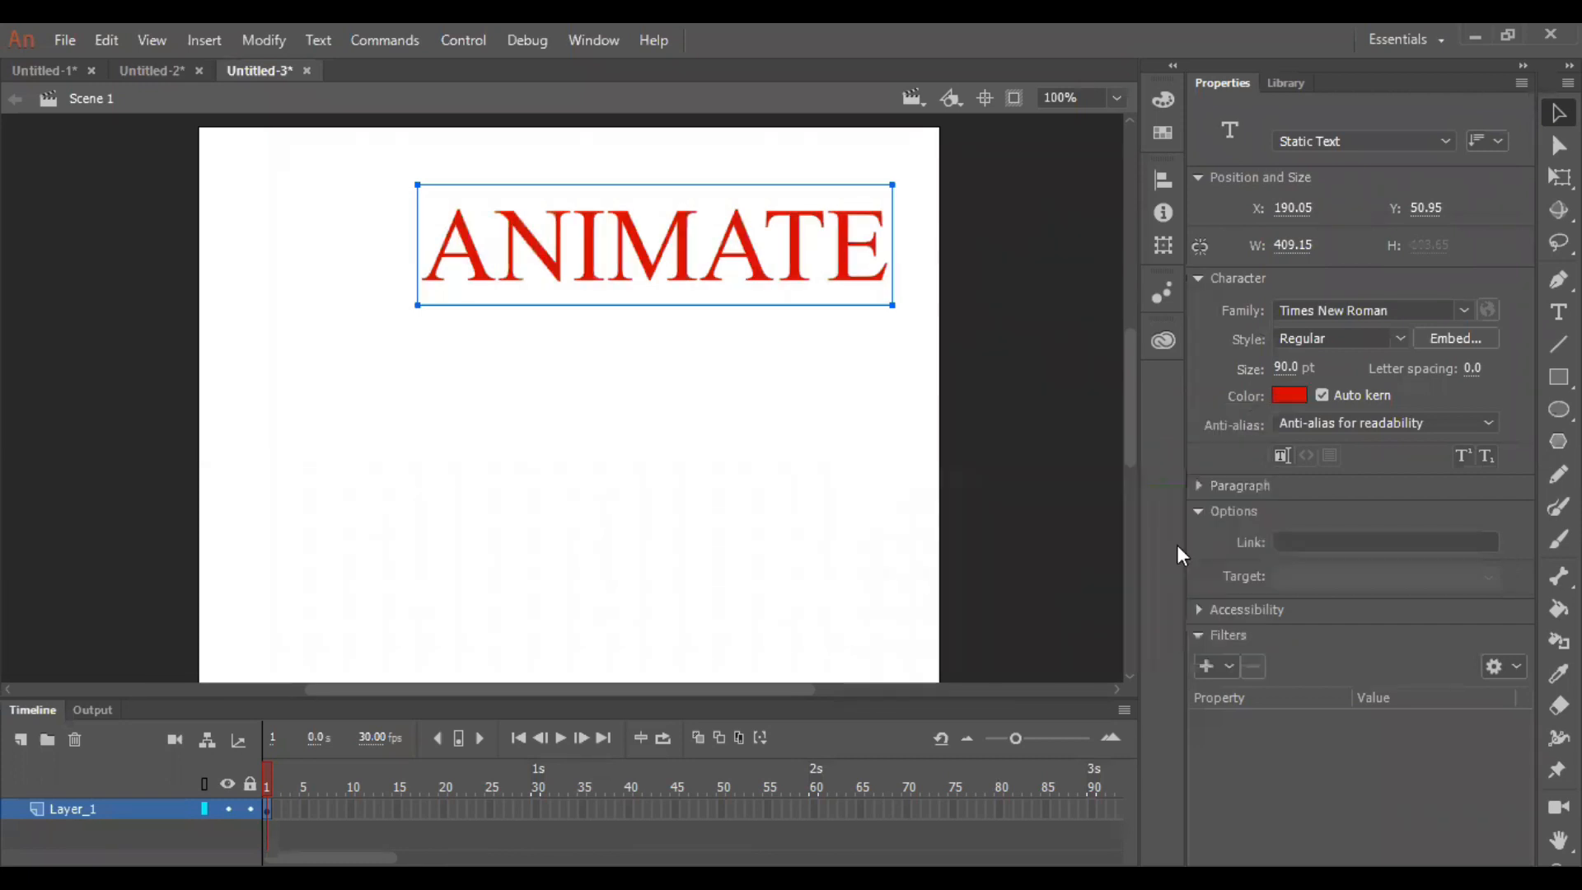
- Expand the text's paragraph settings and look through the available font families without choosing another one
click(1213, 494)
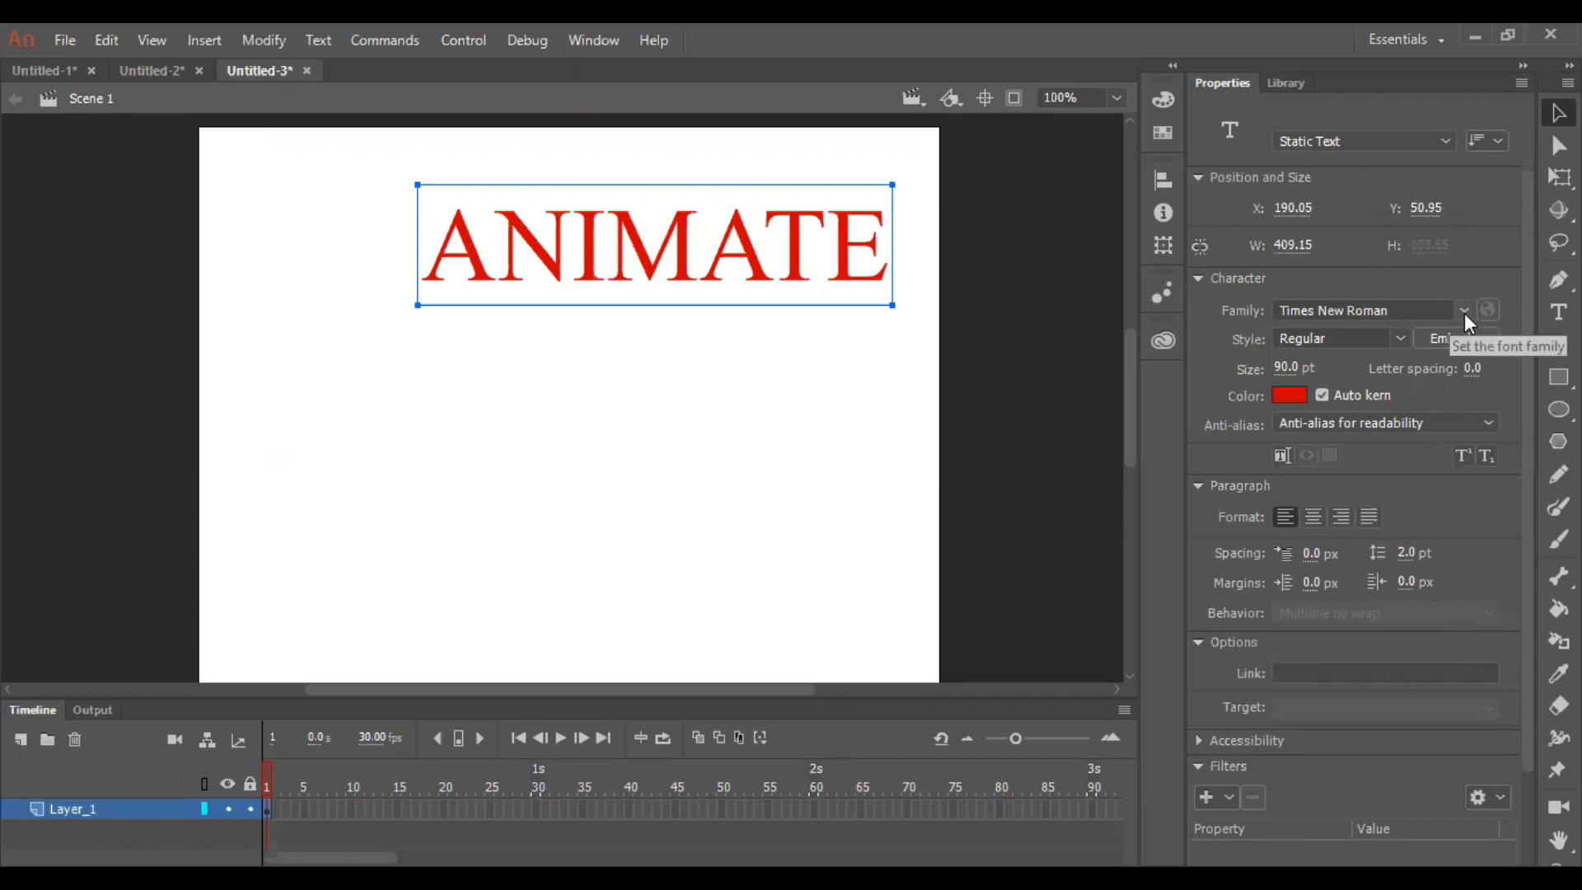
click(1379, 293)
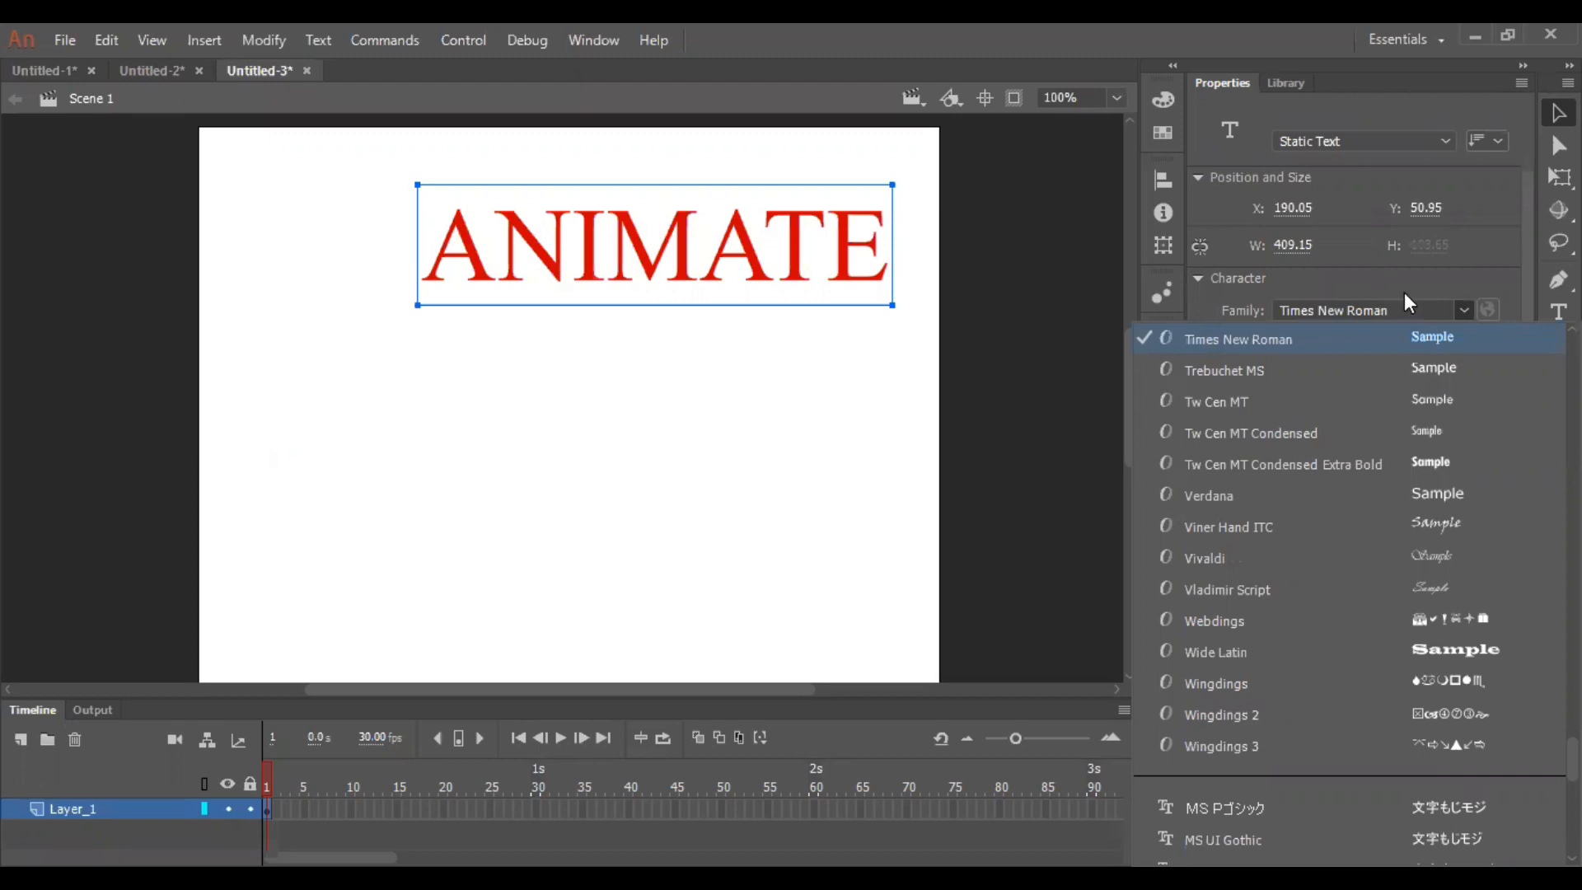
click(1404, 293)
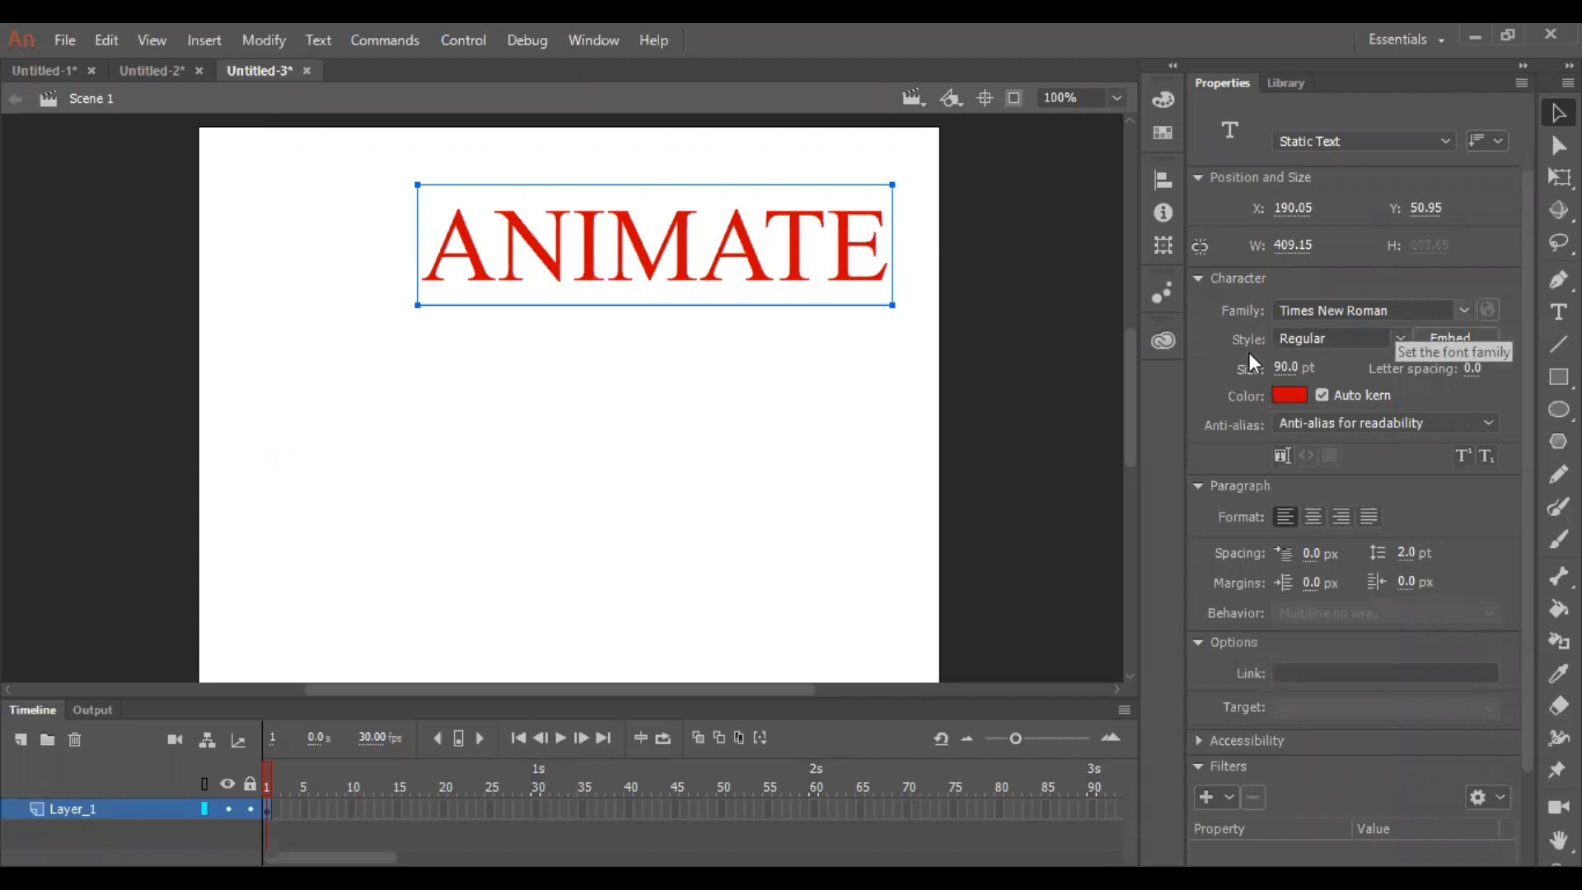
- Put the ANIMATE text in Free Transform mode, move it down to about X 89, Y 304, and deselect it
right_click(639, 247)
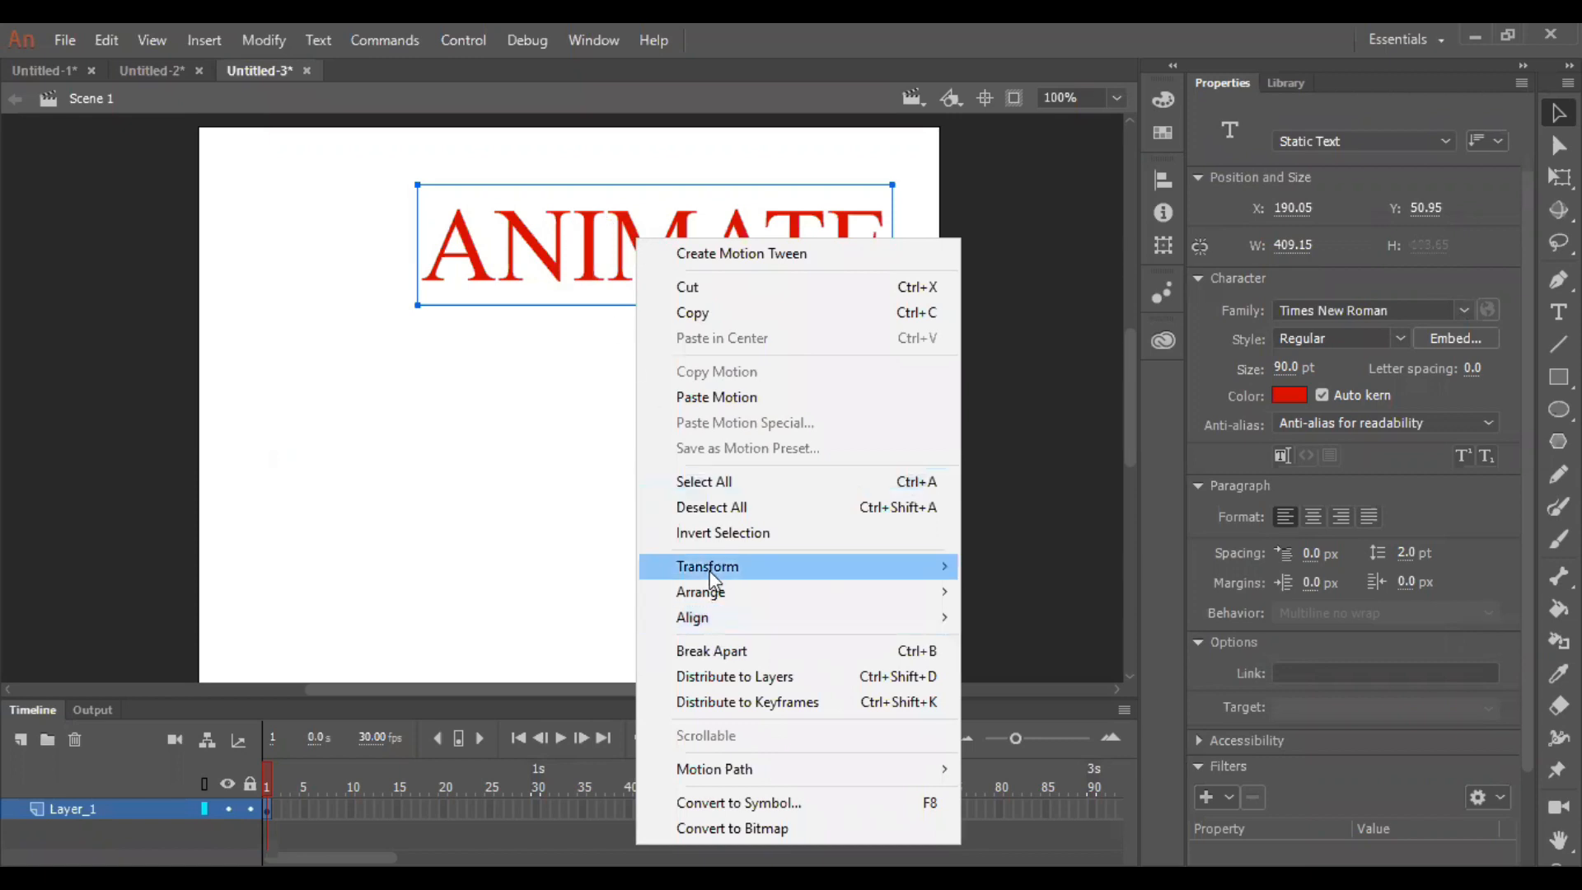
mouse_move(713, 577)
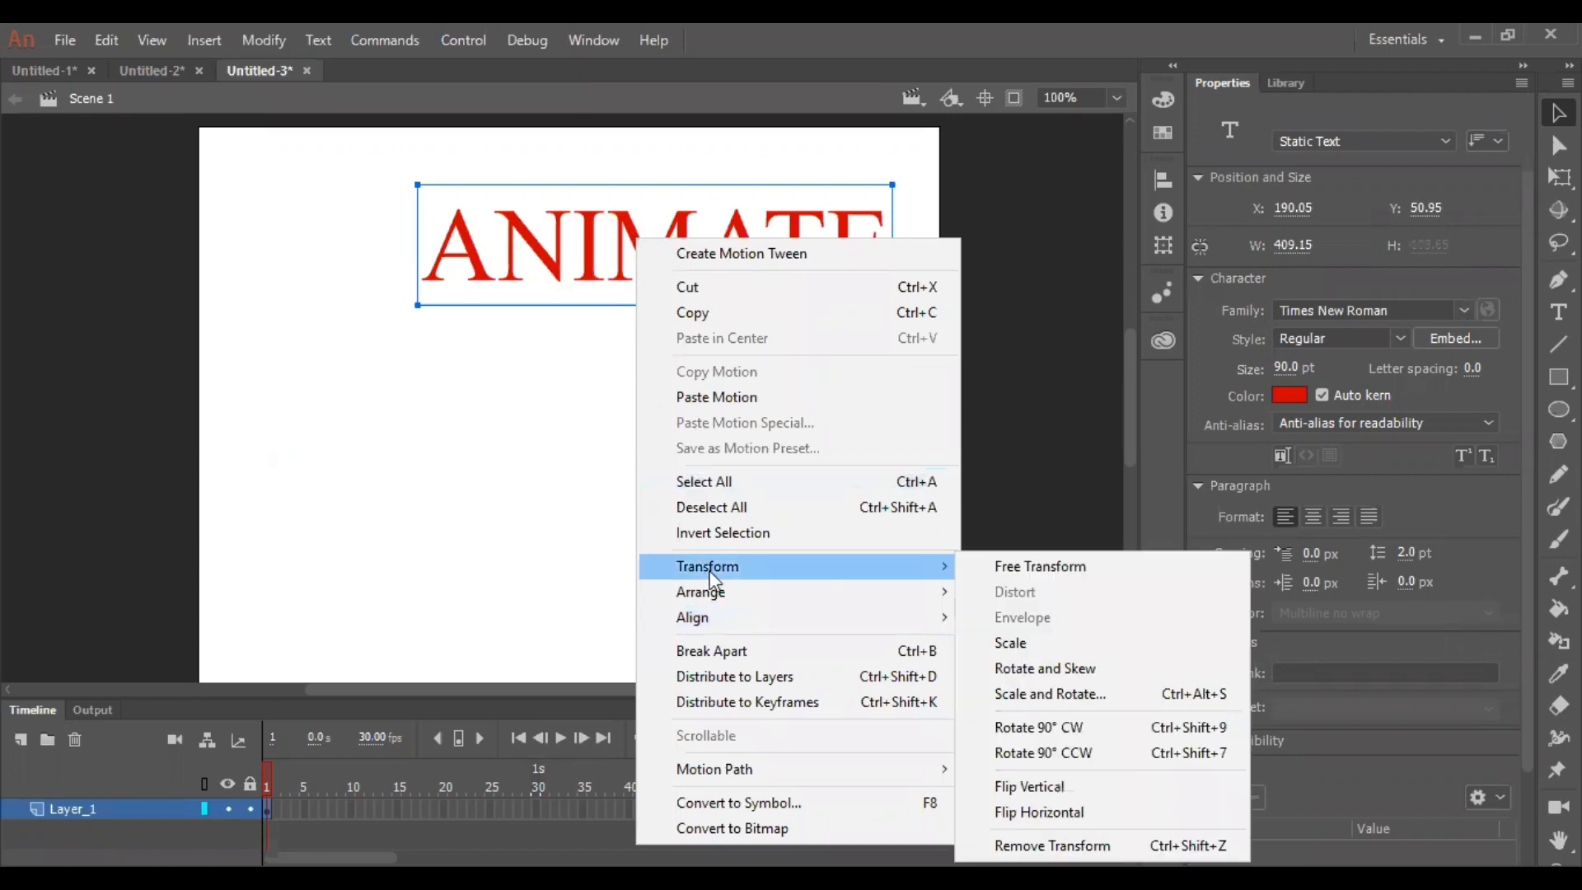
click(997, 568)
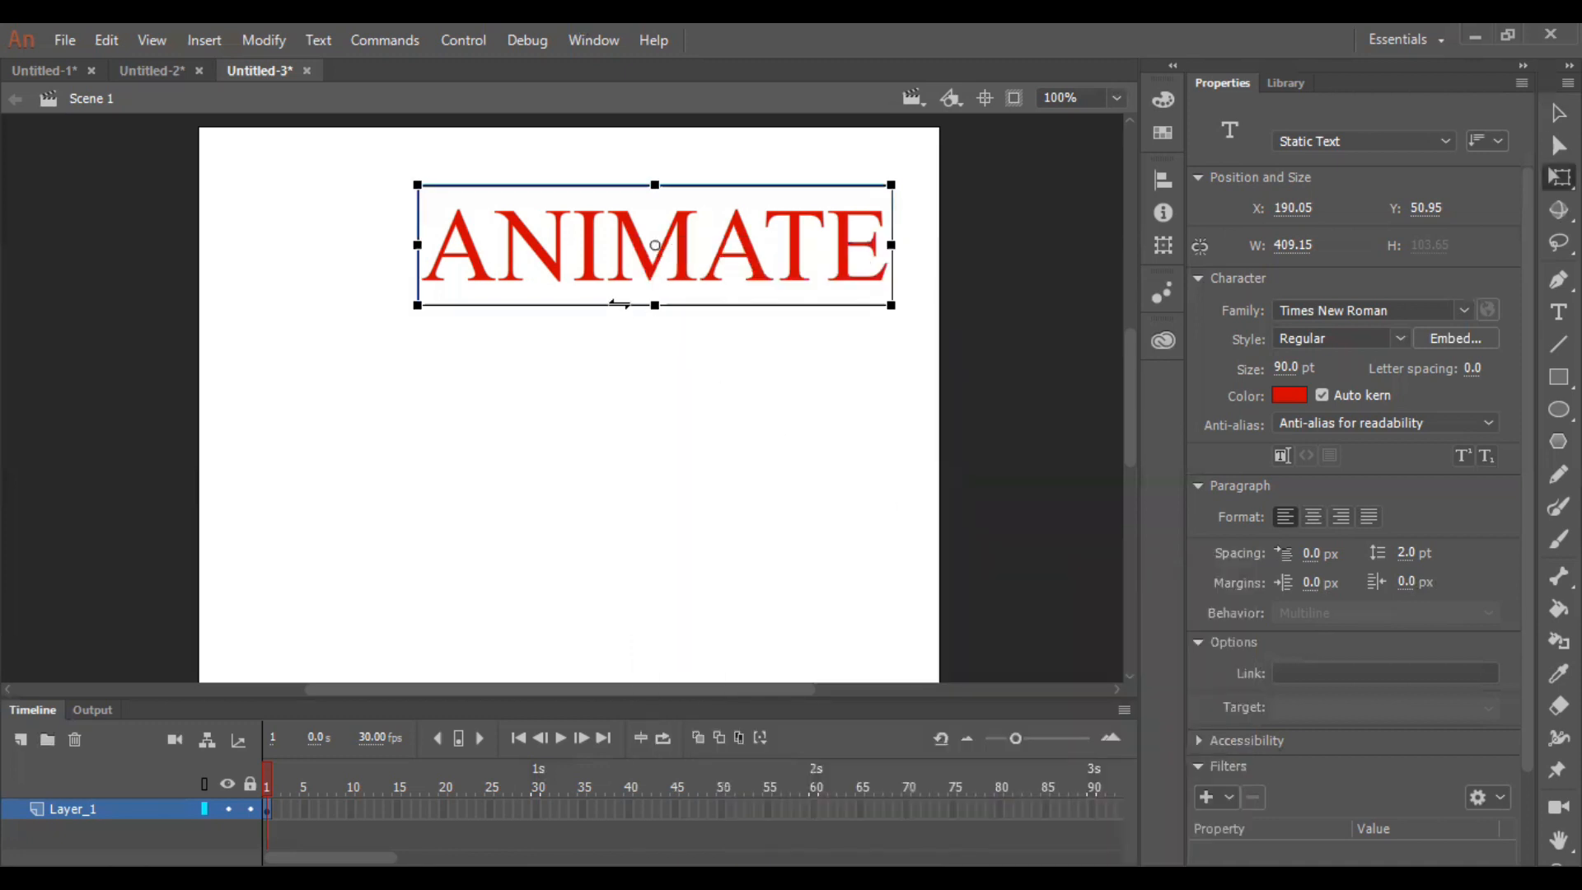
drag(618, 292, 509, 581)
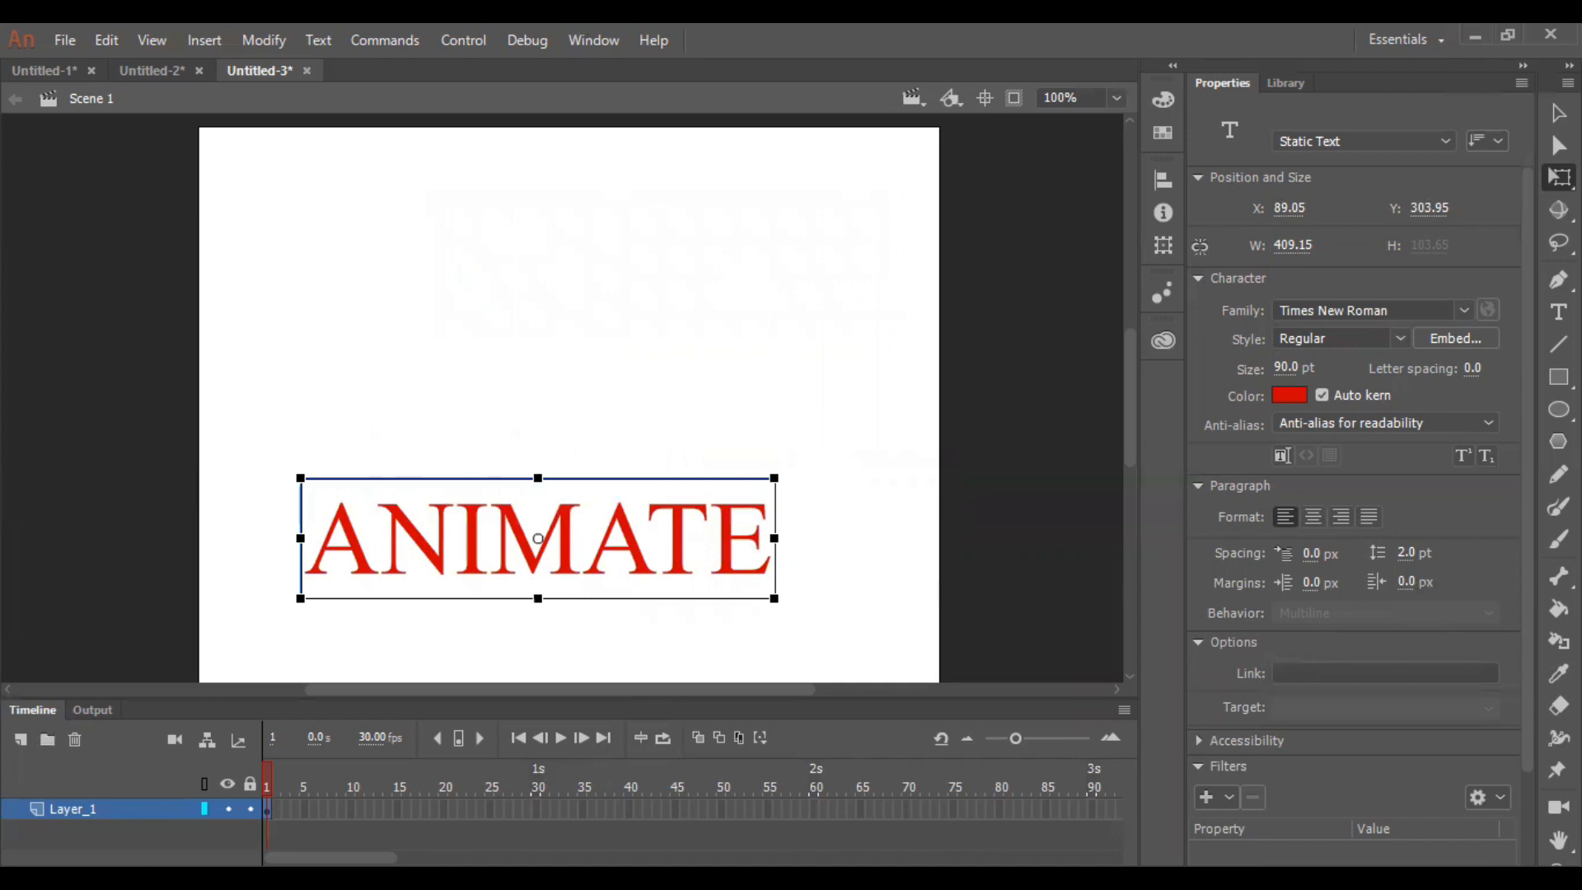
click(742, 363)
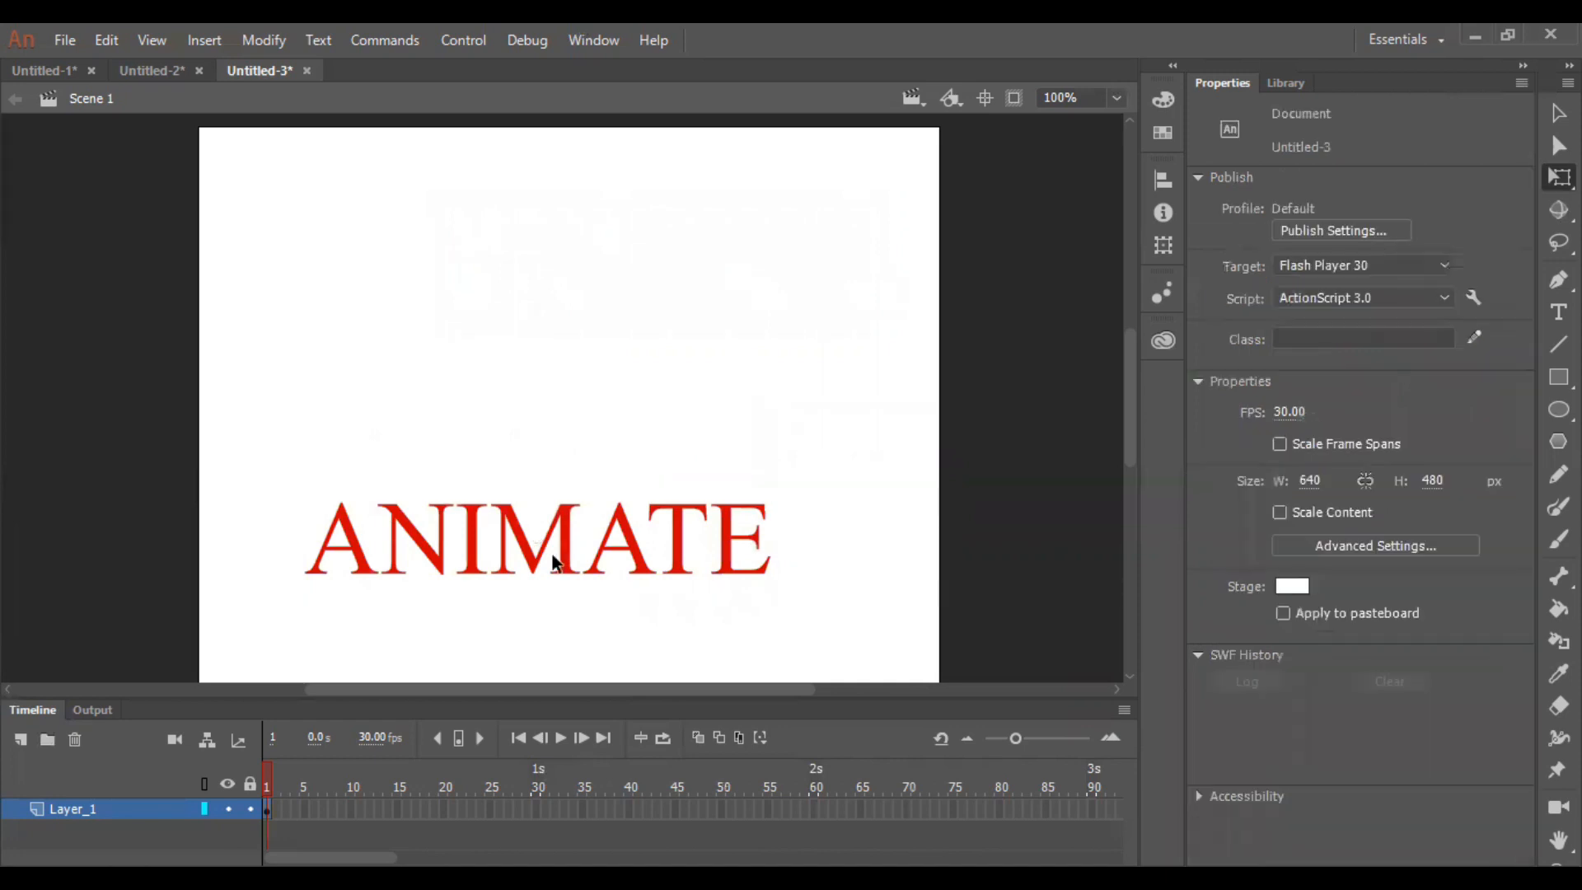
- Reselect the ANIMATE text and reposition it around the stage, finishing at about X 77, Y 214
drag(273, 470, 770, 583)
drag(671, 557, 634, 365)
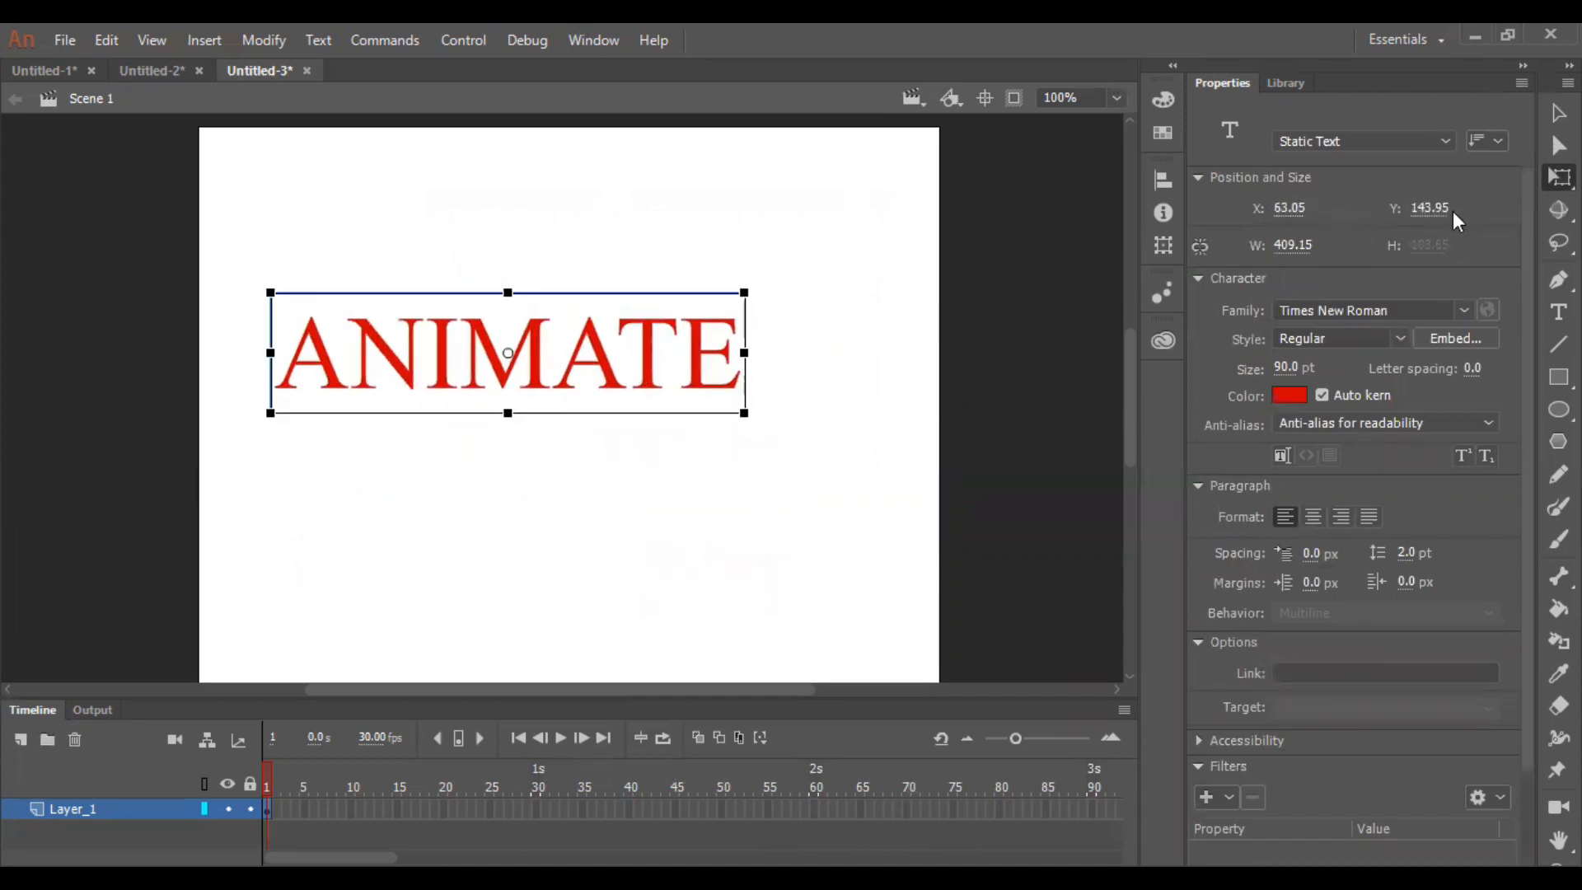
drag(548, 360, 750, 301)
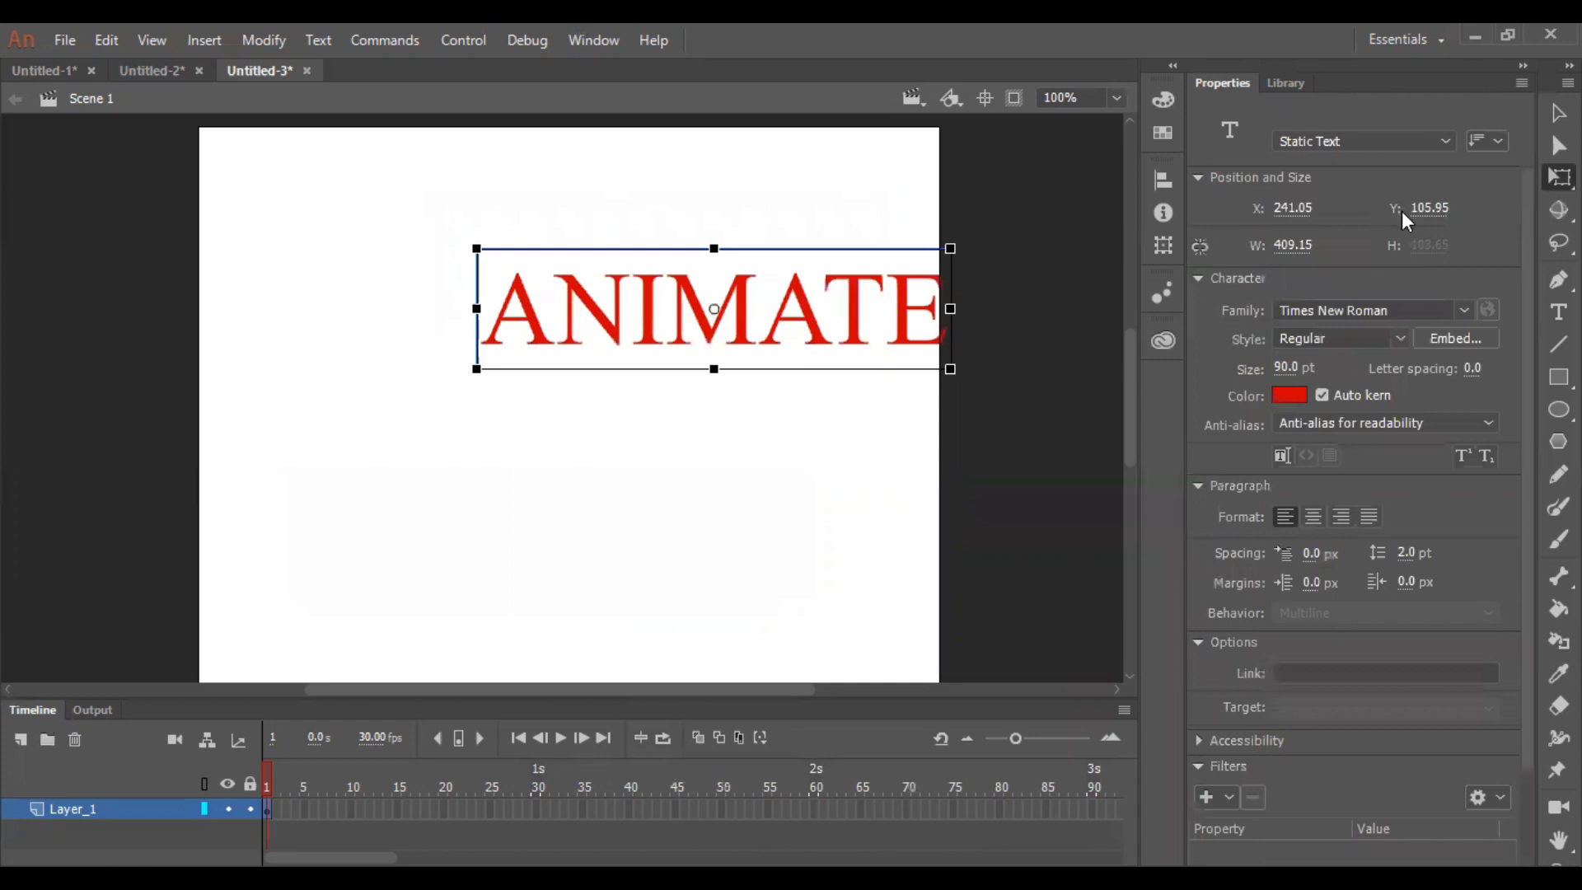
drag(816, 305, 623, 429)
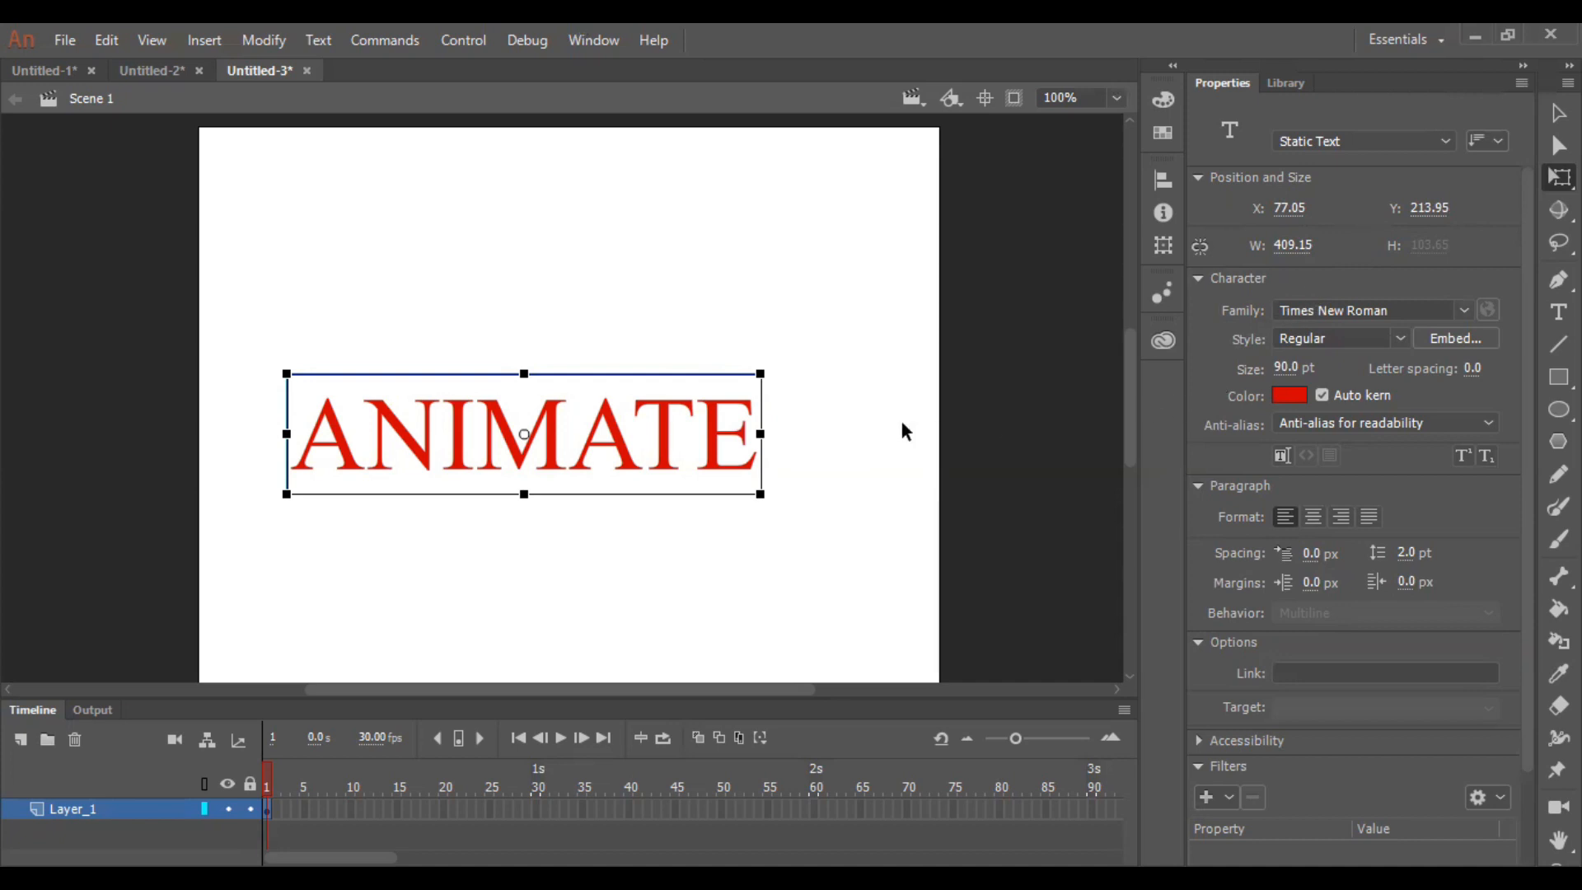
- Review the transform commands available for the ANIMATE text without applying any
right_click(642, 432)
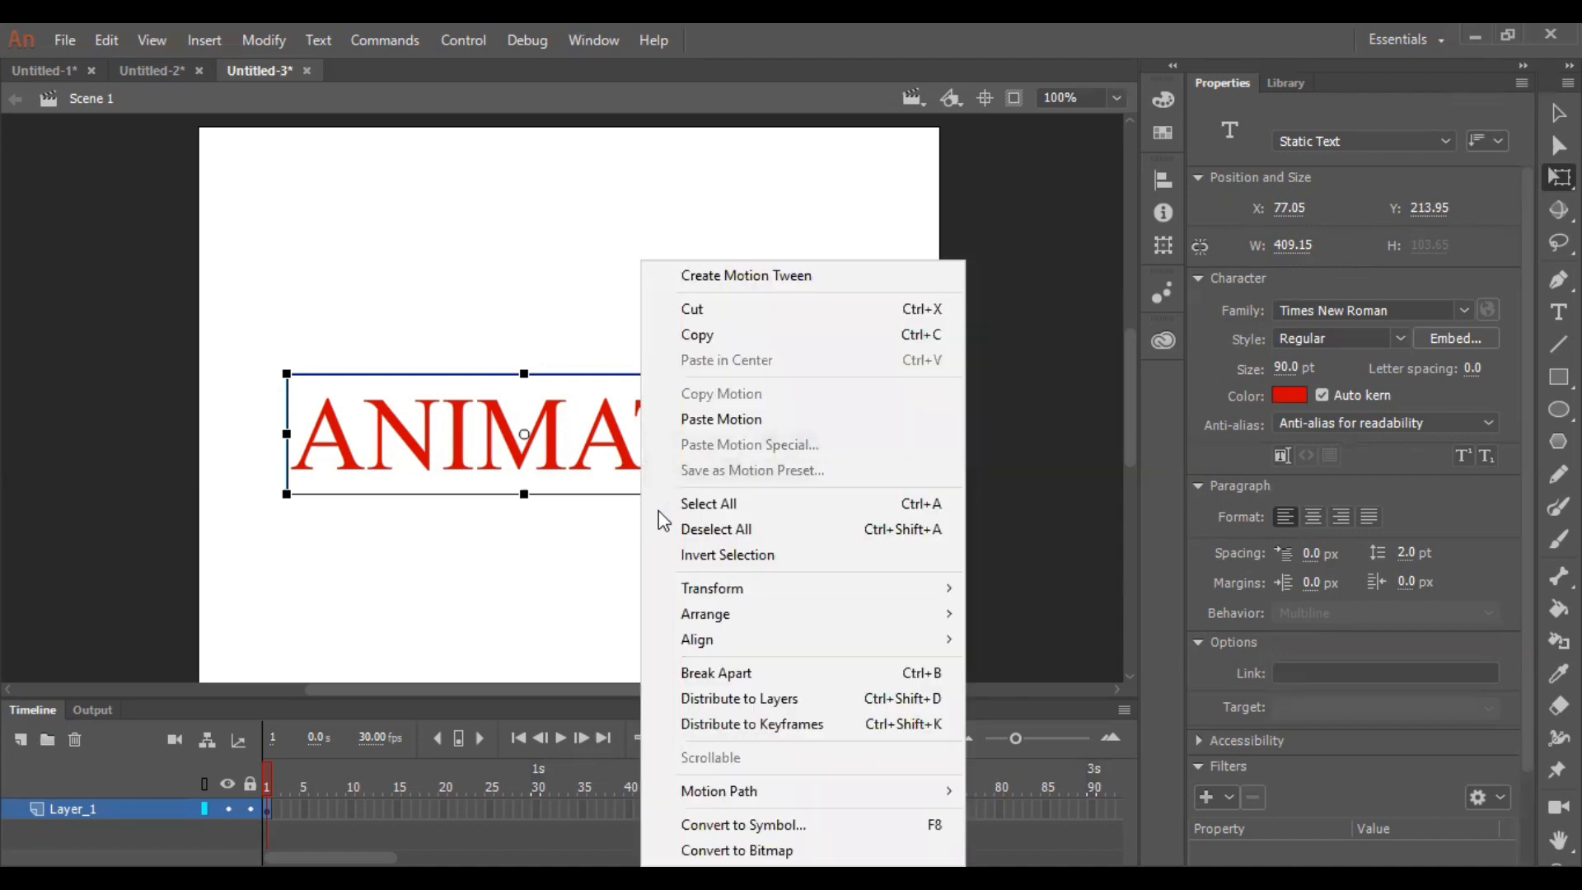
mouse_move(796, 588)
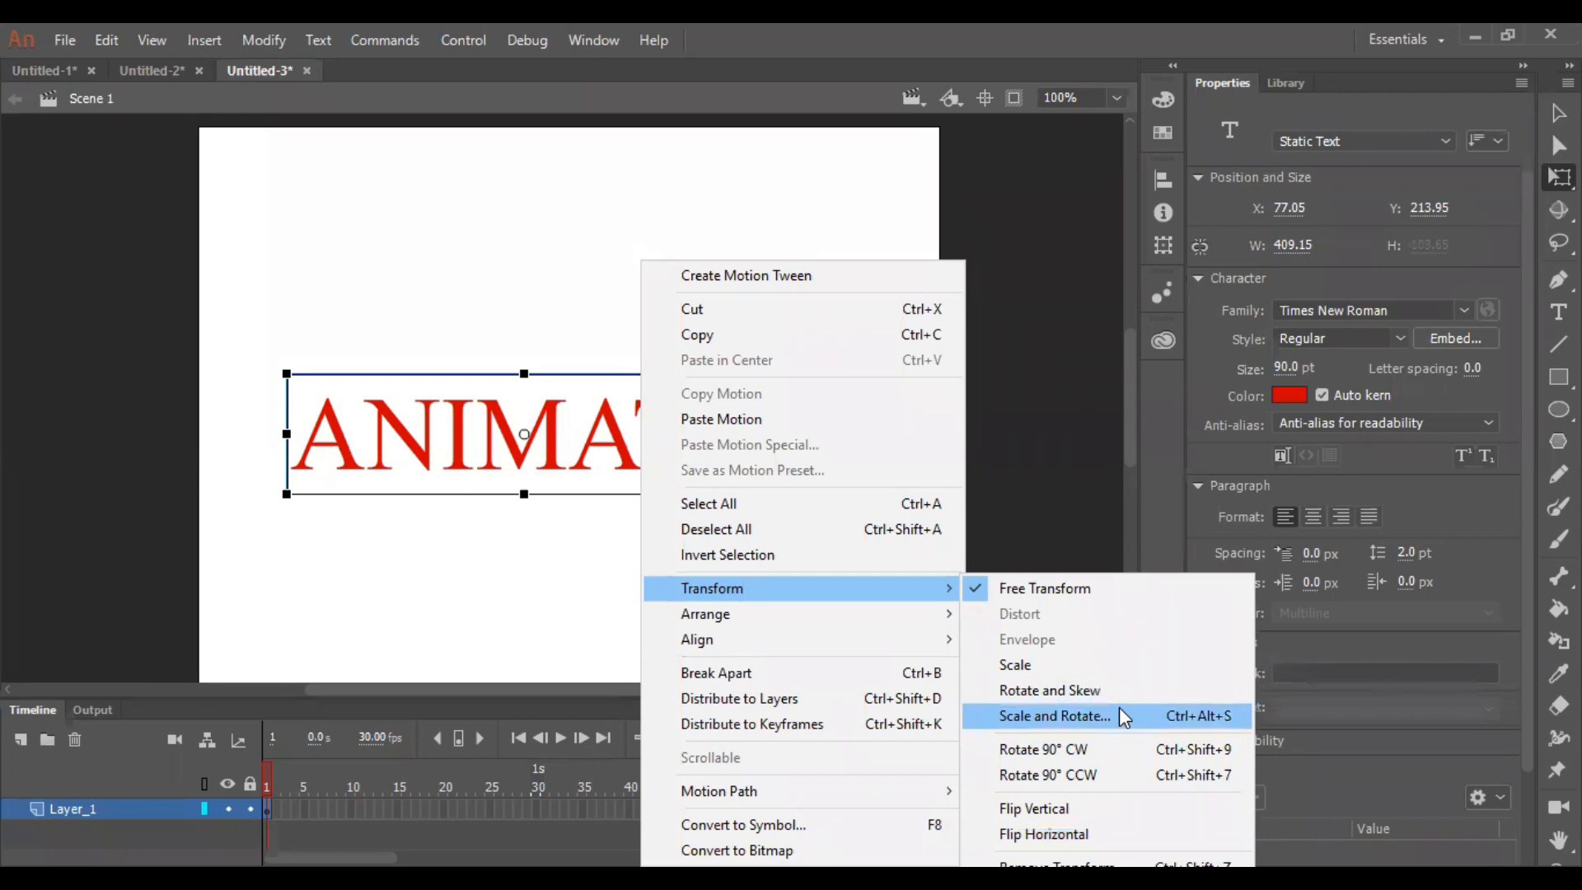
click(399, 518)
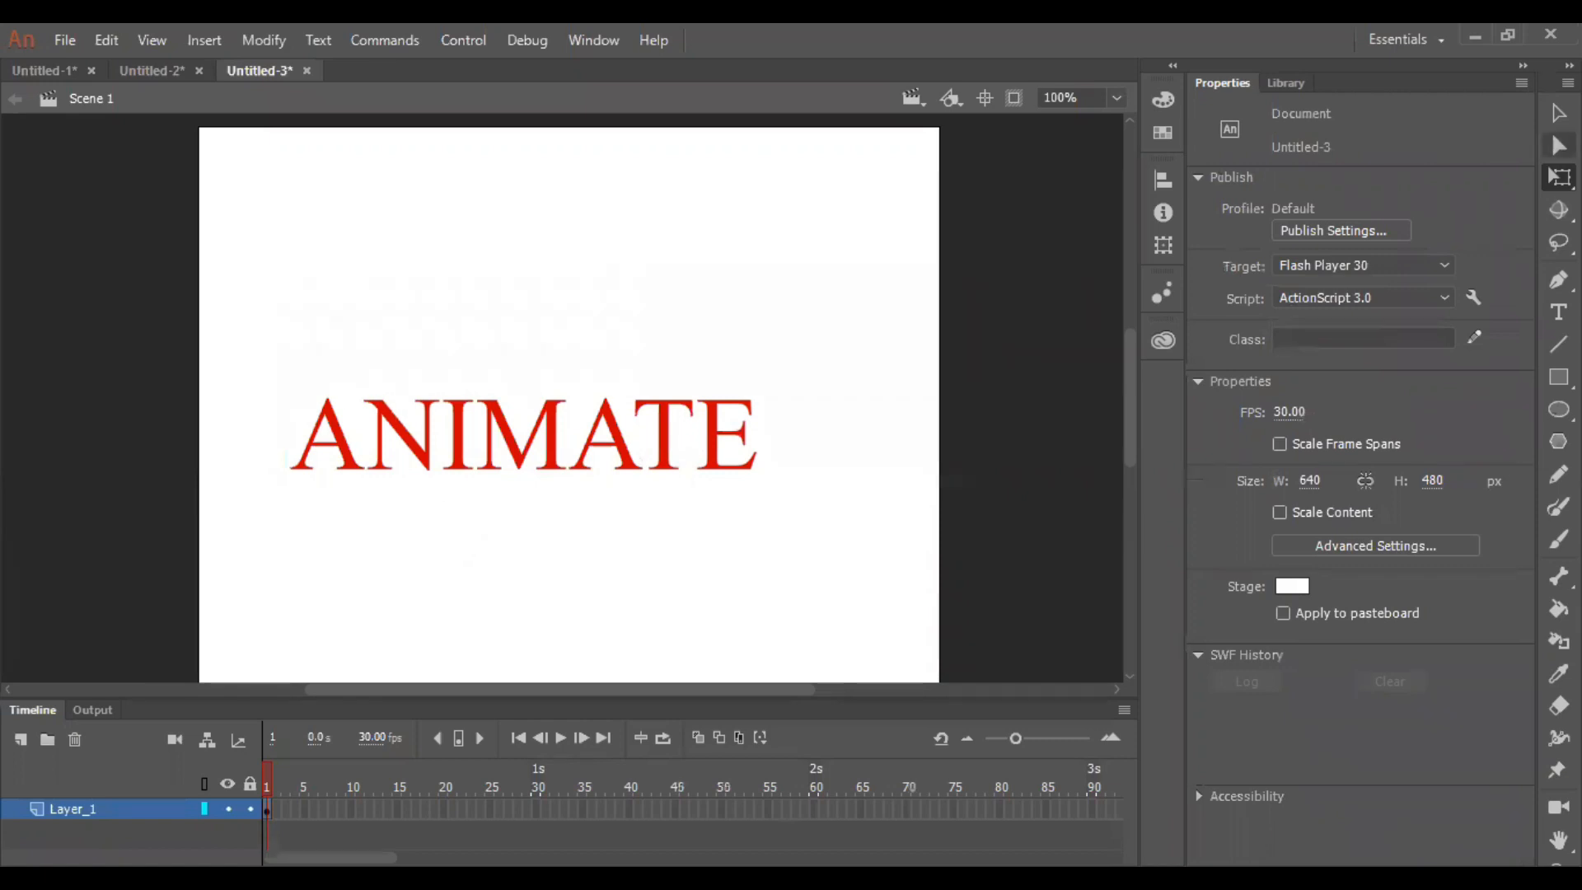
- Select the ANIMATE text with the Selection tool and break it apart into separate letters
click(1559, 113)
drag(246, 364, 795, 501)
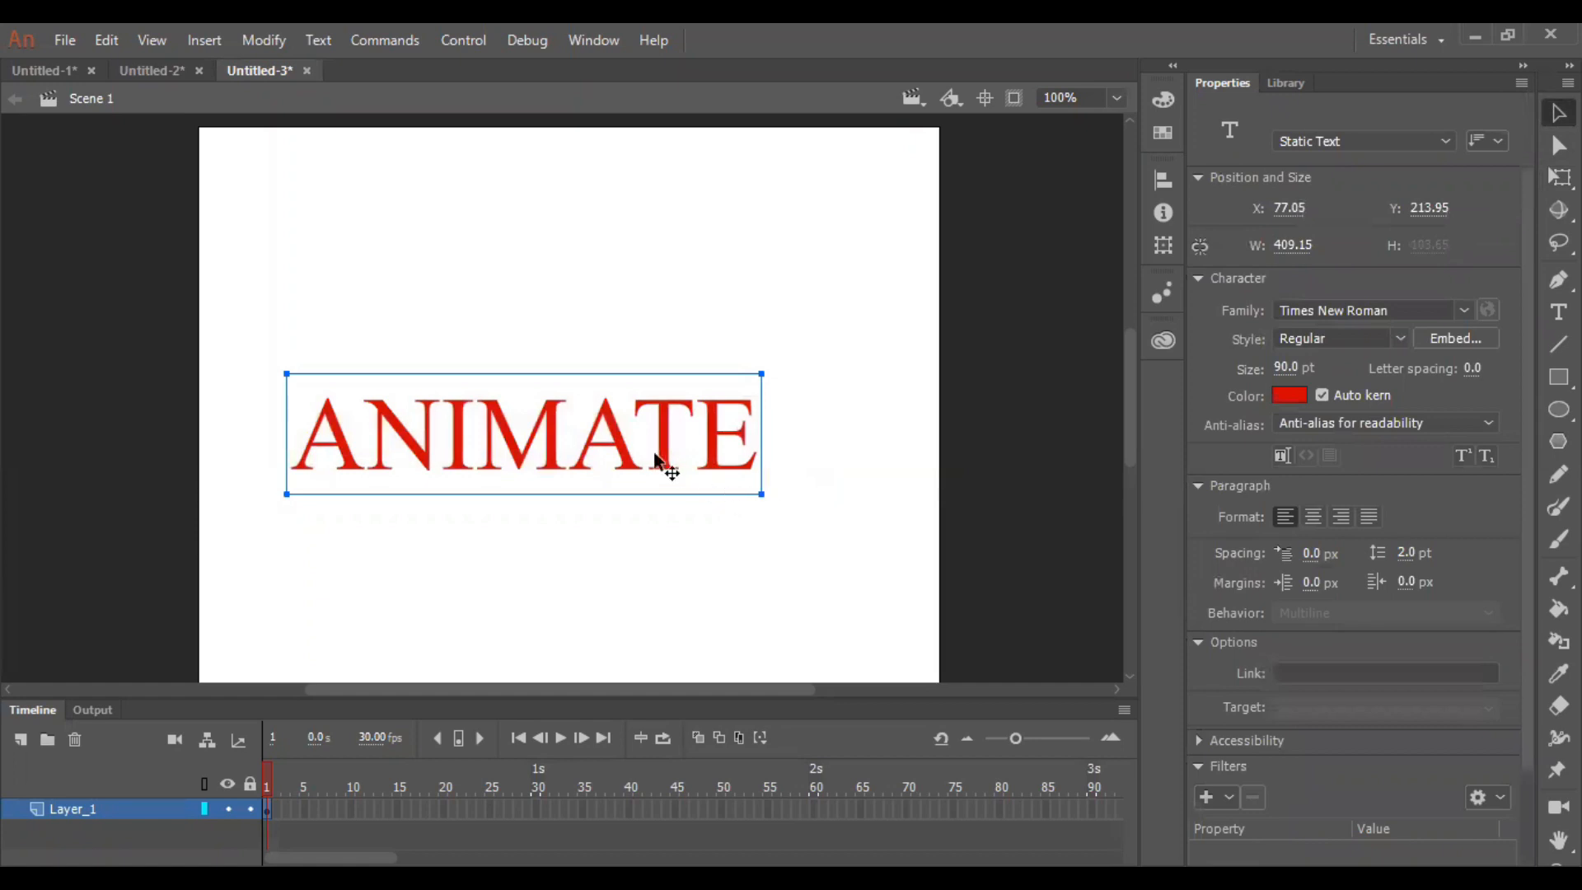
right_click(568, 441)
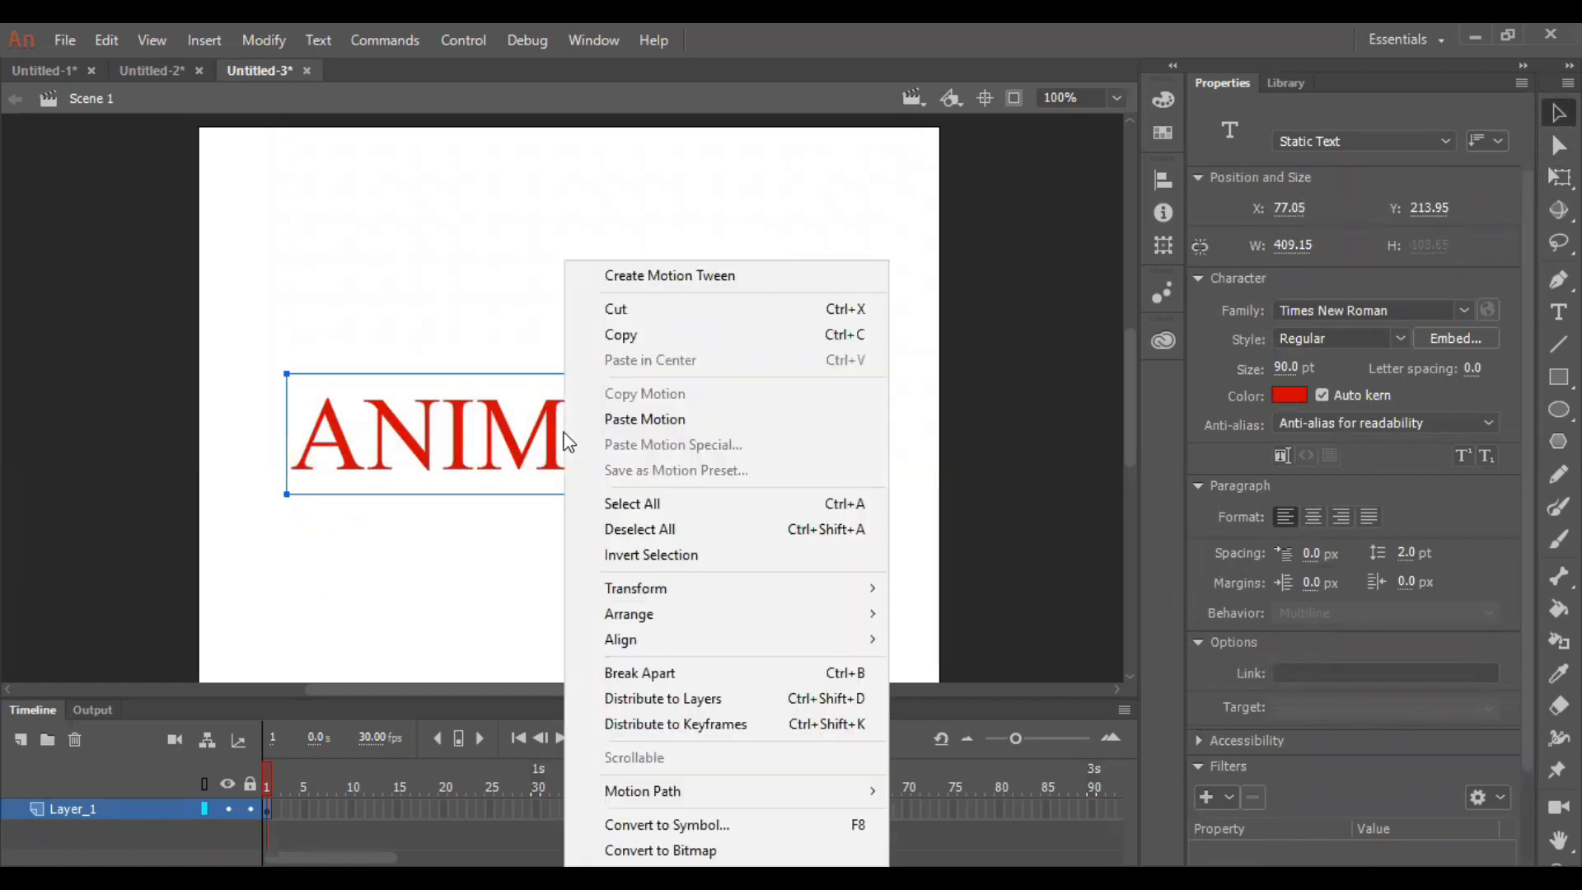
click(664, 674)
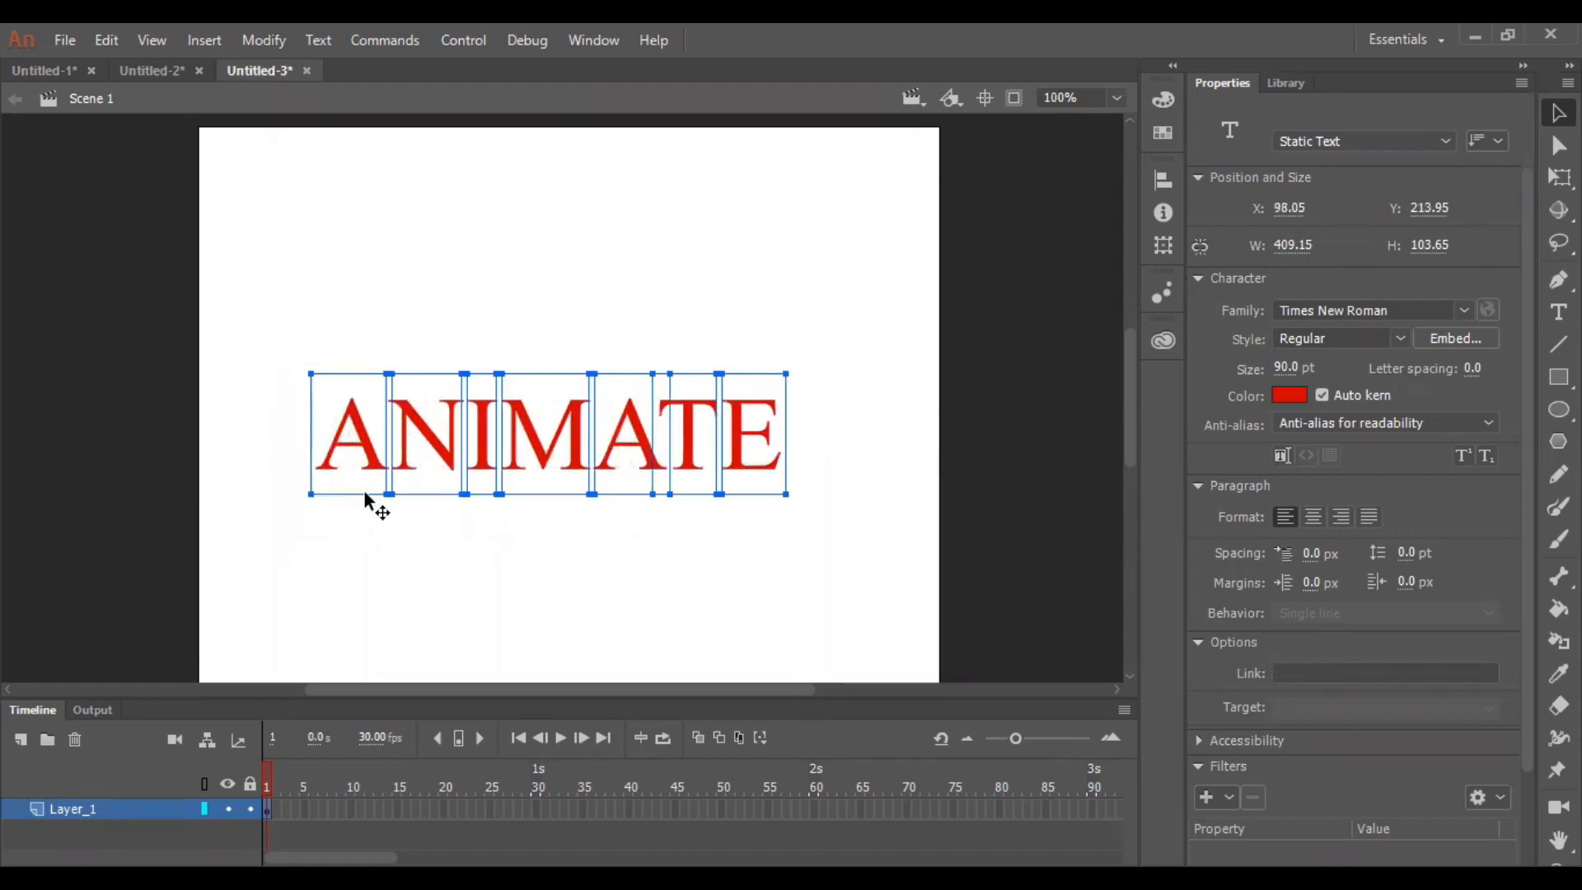
- Select the letter N on its own and move it below the word to about X 173, Y 292
click(385, 496)
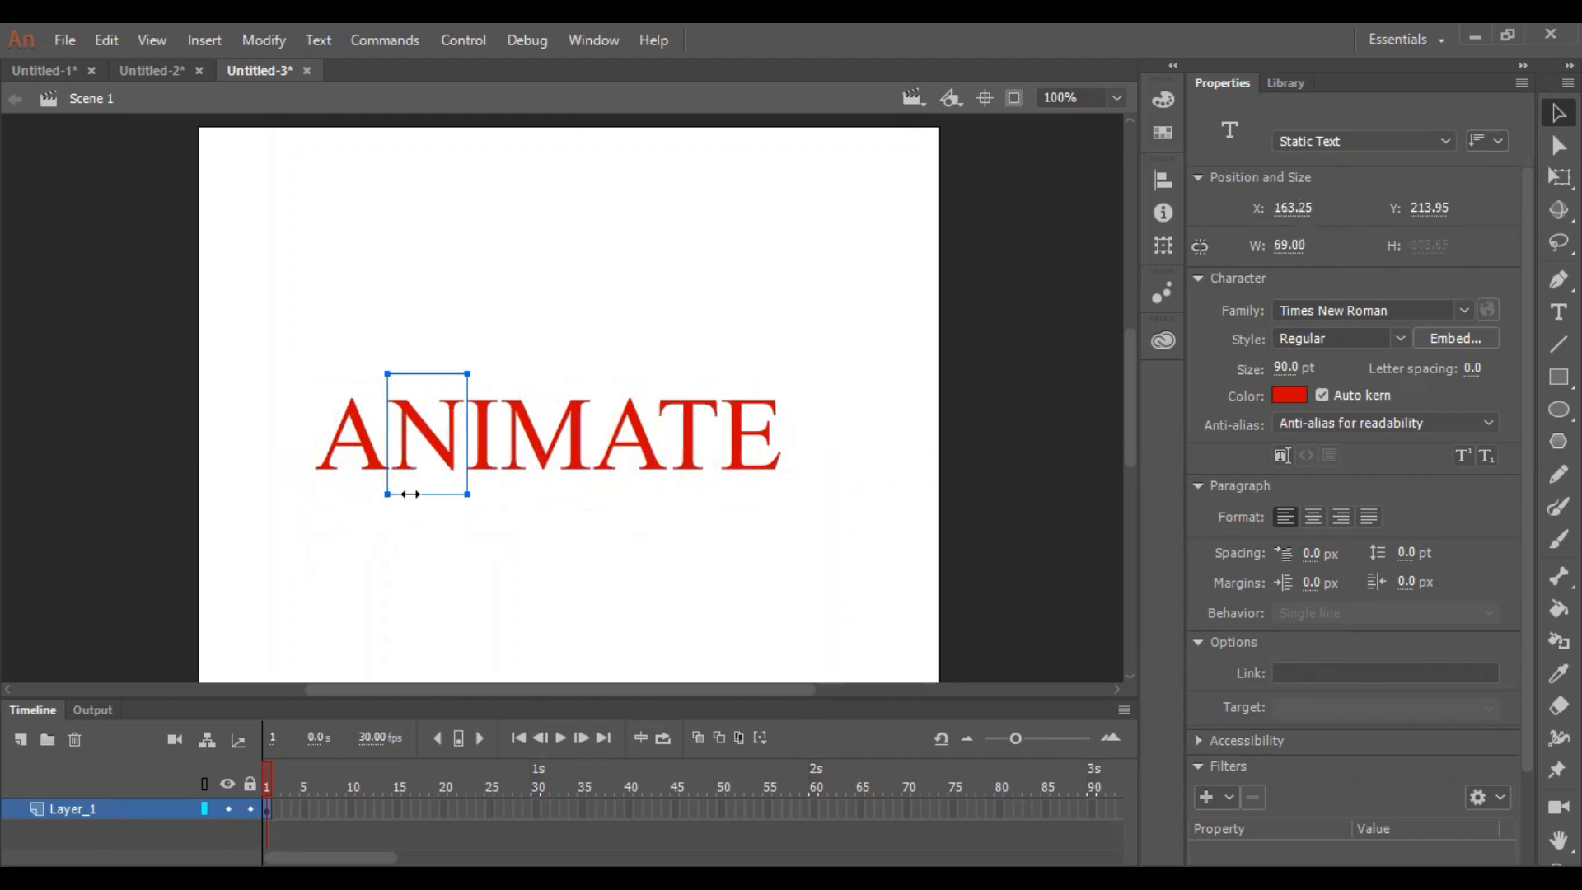
click(418, 542)
click(449, 434)
drag(446, 441, 457, 532)
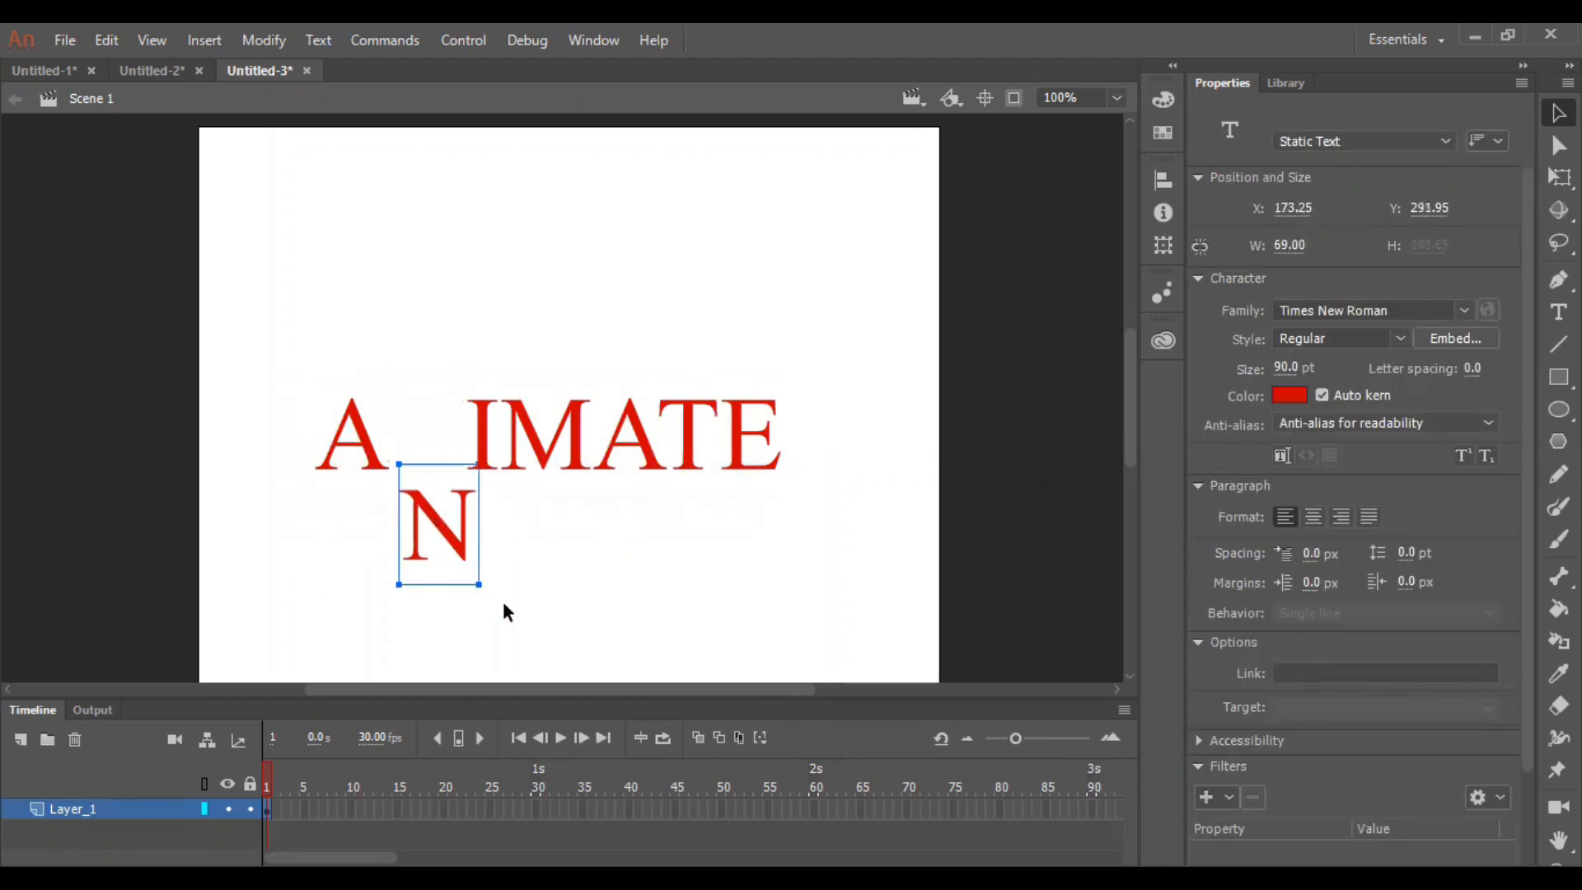
- Move the letter T above the word to about X 393, Y 137, and the letter M to about X 272, Y 130
click(552, 453)
drag(564, 479, 569, 558)
click(682, 451)
drag(689, 452, 694, 355)
drag(547, 530, 563, 338)
- Try moving the letter T below the word to about X 407, Y 318, and undo that move
click(697, 367)
drag(699, 354, 706, 550)
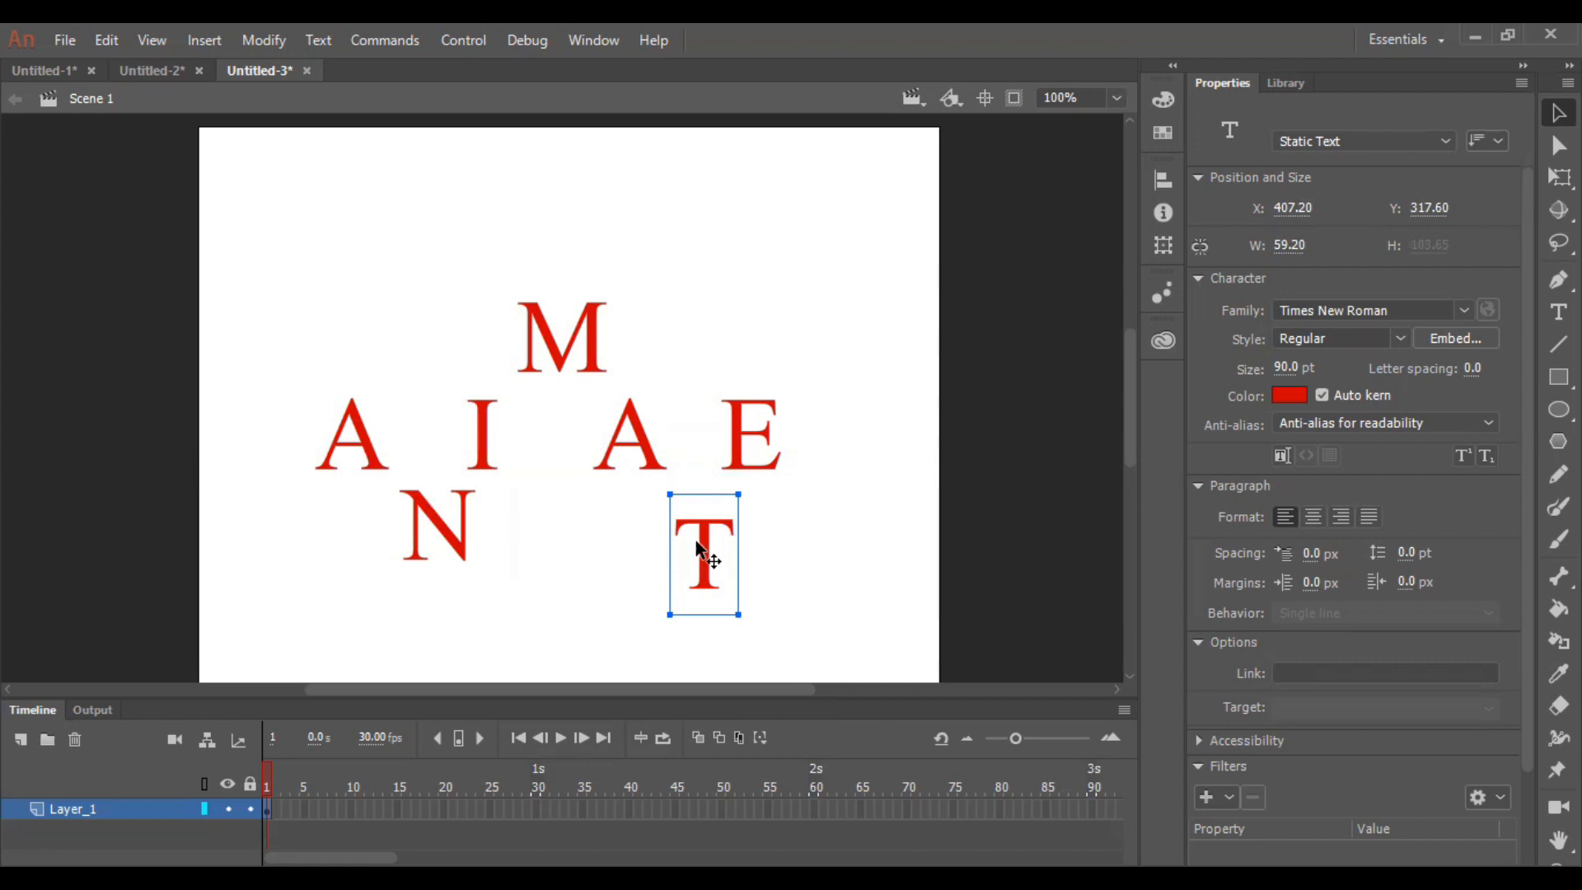
key(ctrl+z)
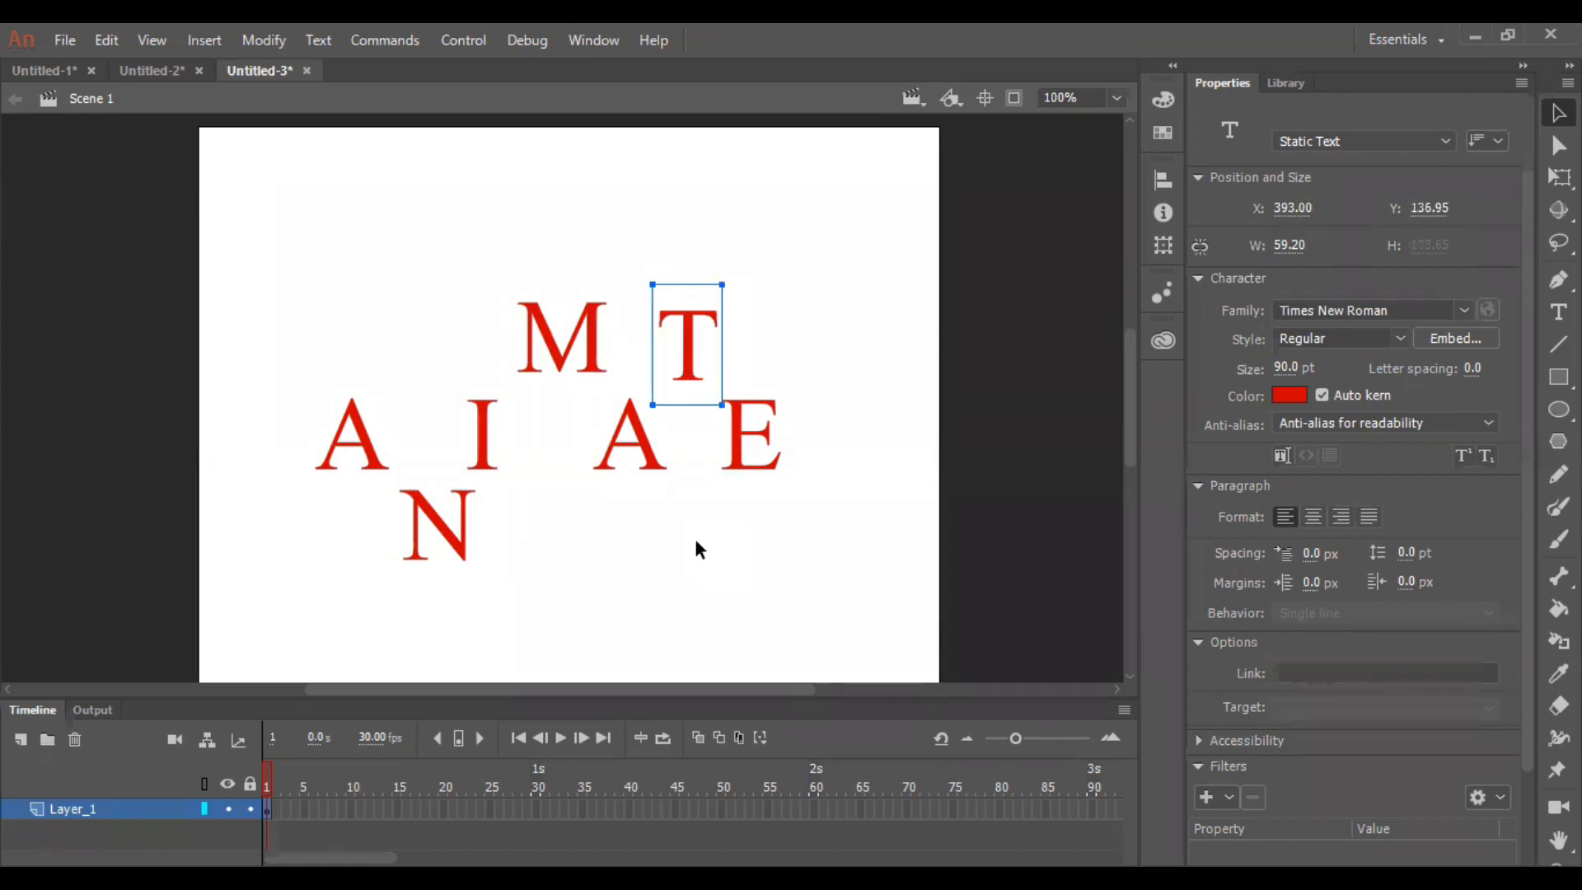
key(ctrl+z)
key(ctrl+z)
key(ctrl+z)
key(ctrl+z)
key(ctrl+z)
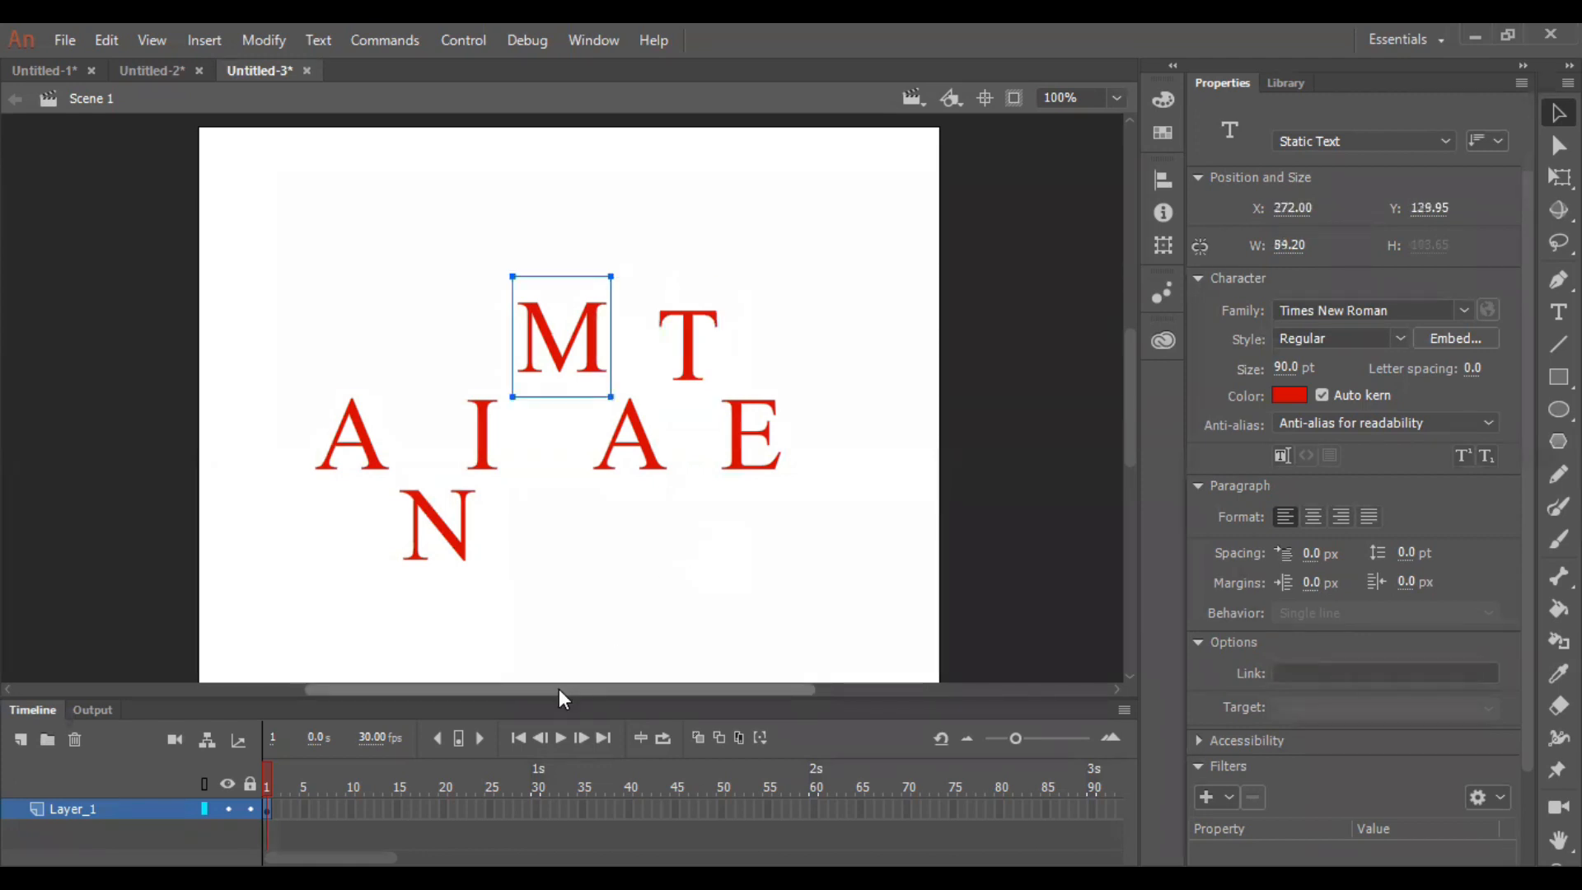
- Undo the moves of the letters M, T and N to restore the word ANIMATE
key(ctrl+z)
key(ctrl+z)
key(ctrl+z)
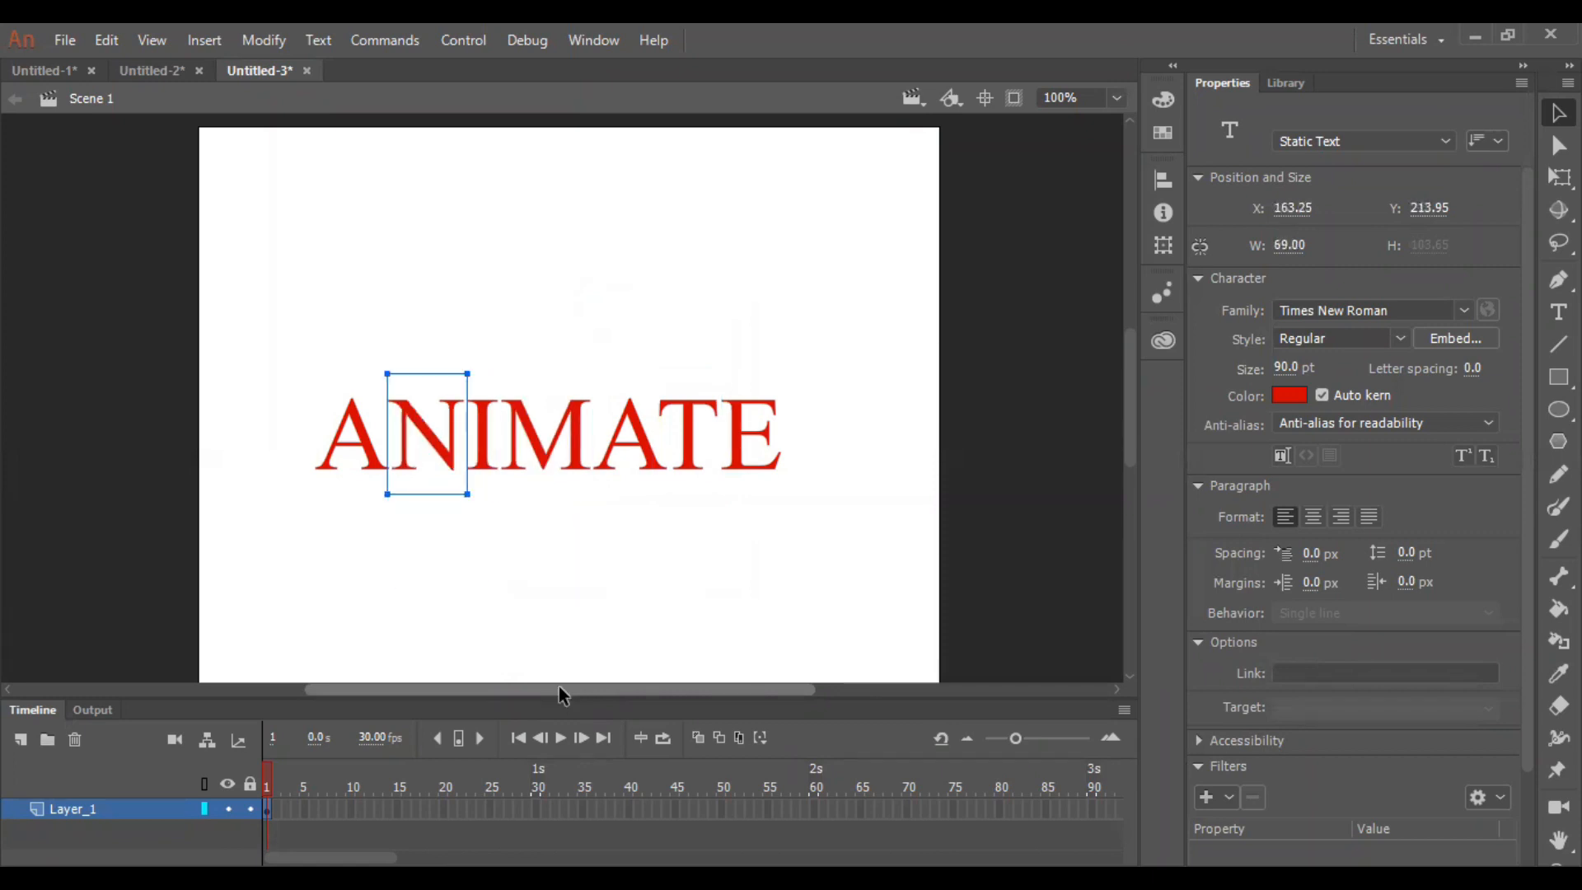
- Insert a keyframe at frame 16 and move the letter N straight below the word to about X 163, Y 296
click(403, 808)
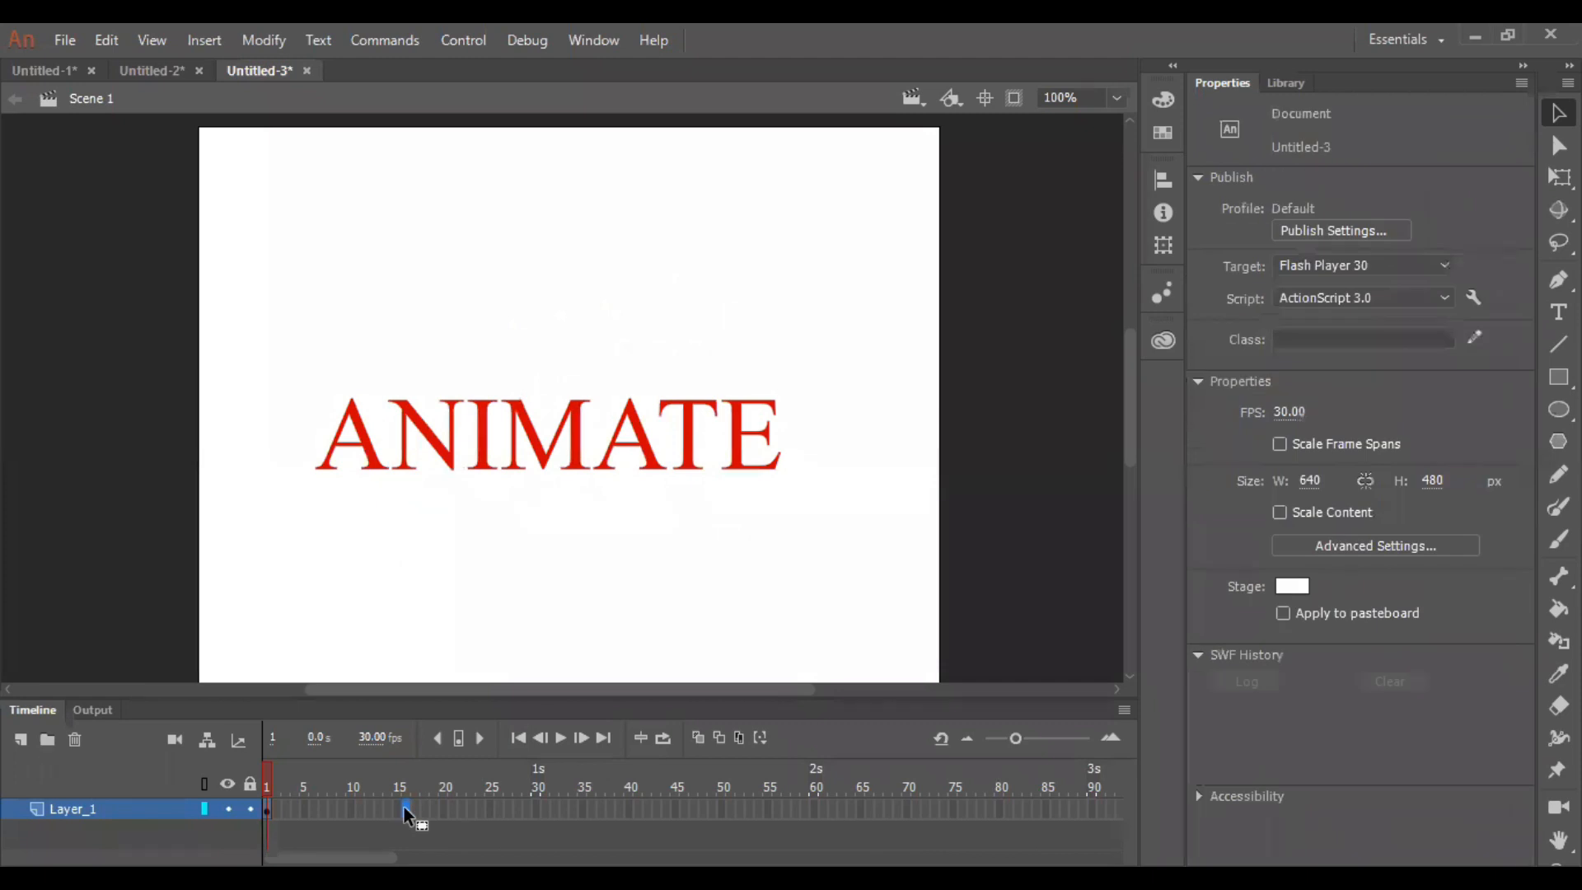
click(455, 735)
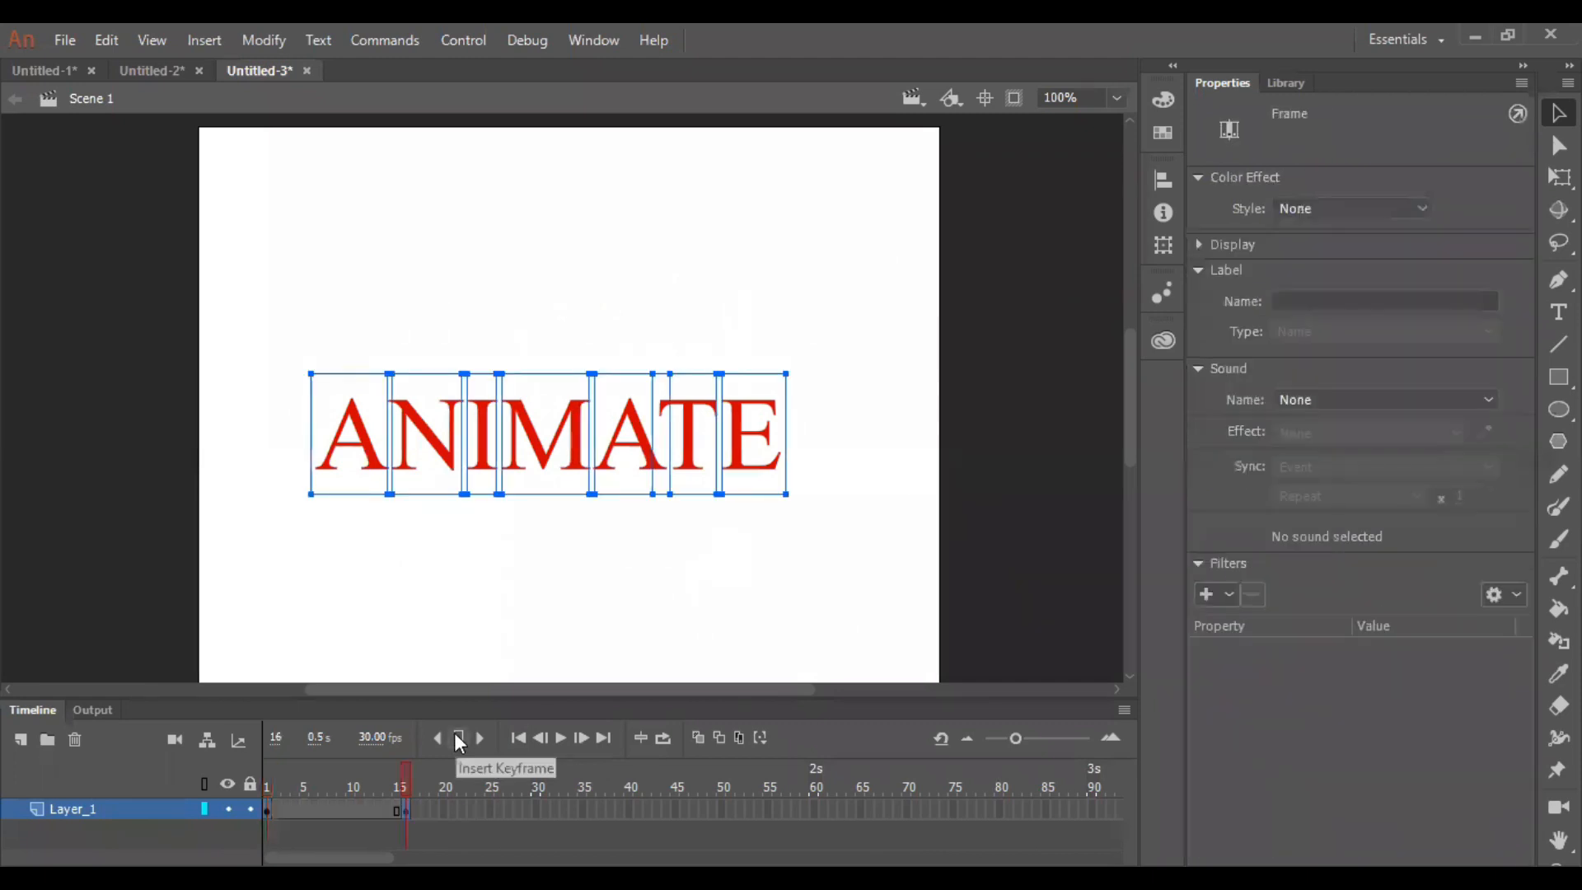
click(428, 459)
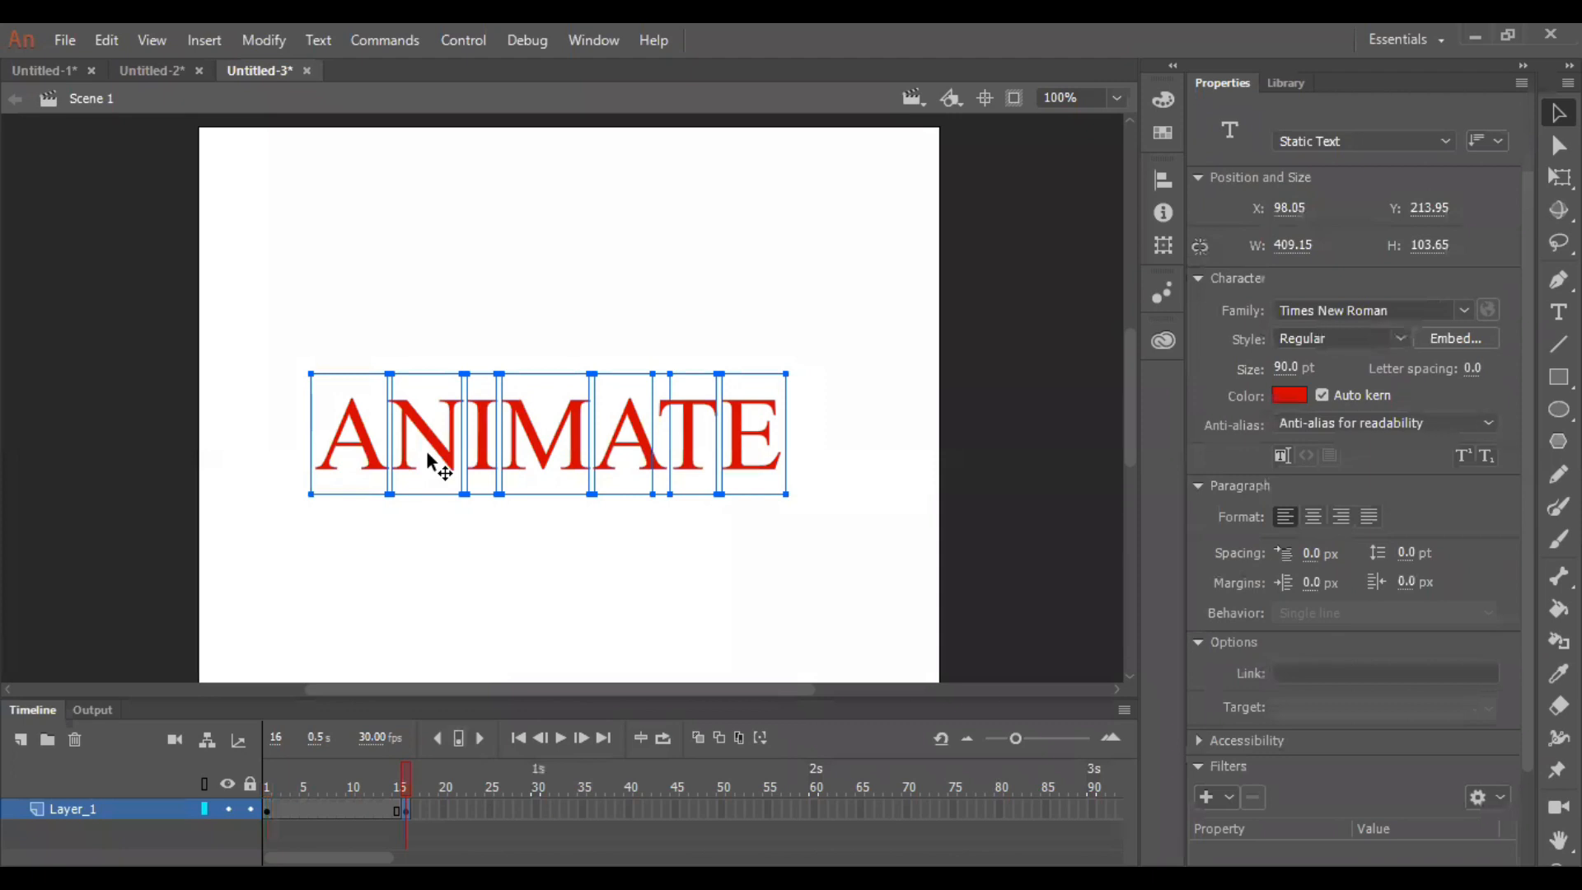
click(409, 499)
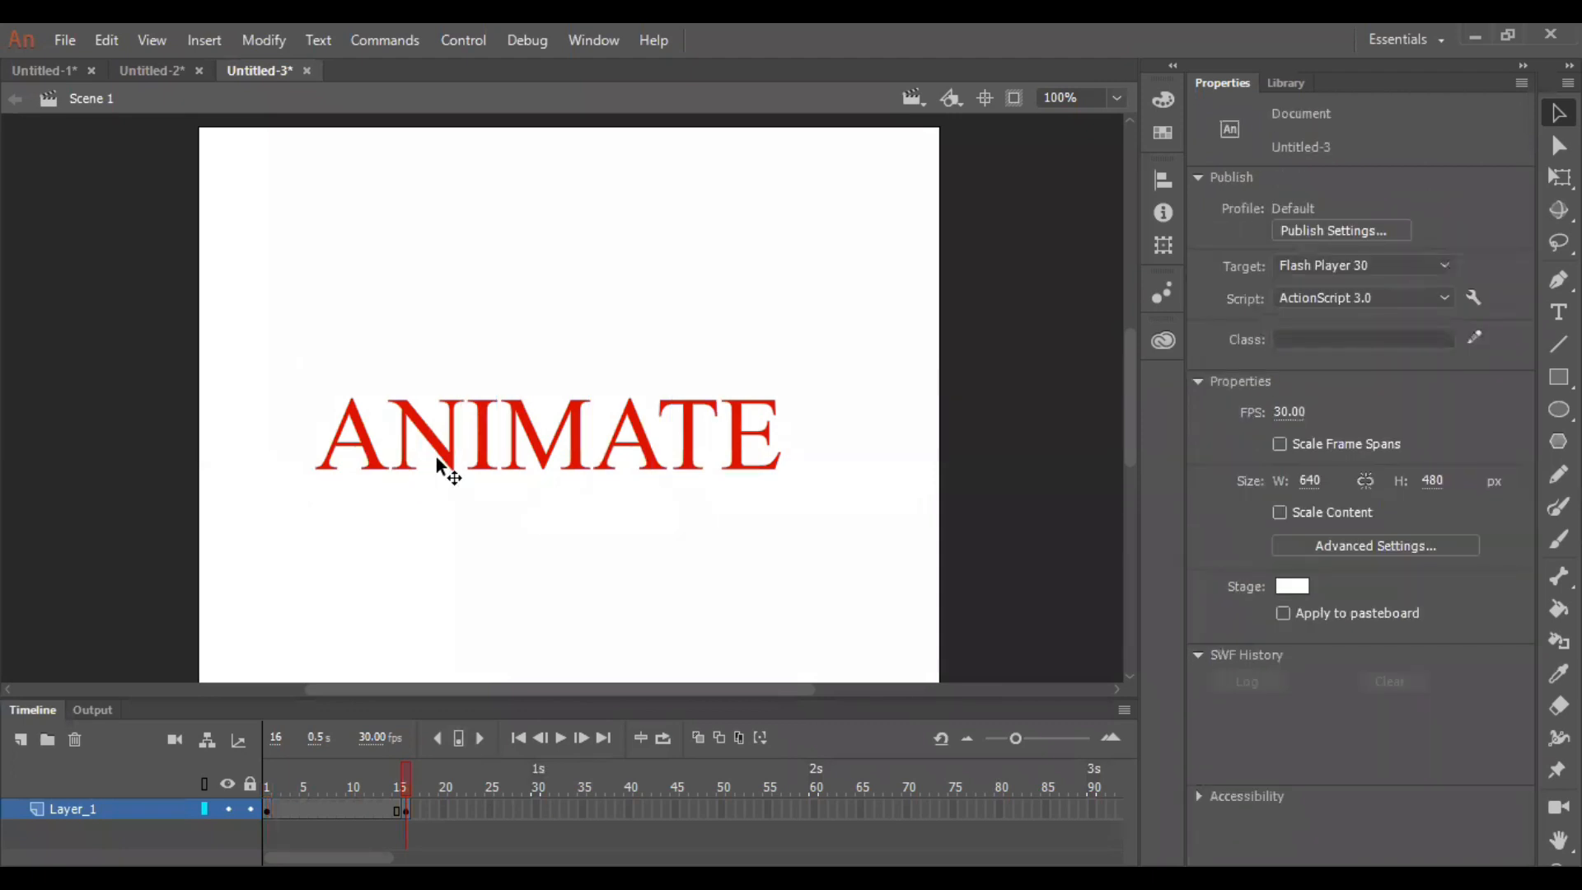
click(443, 470)
drag(436, 493, 437, 562)
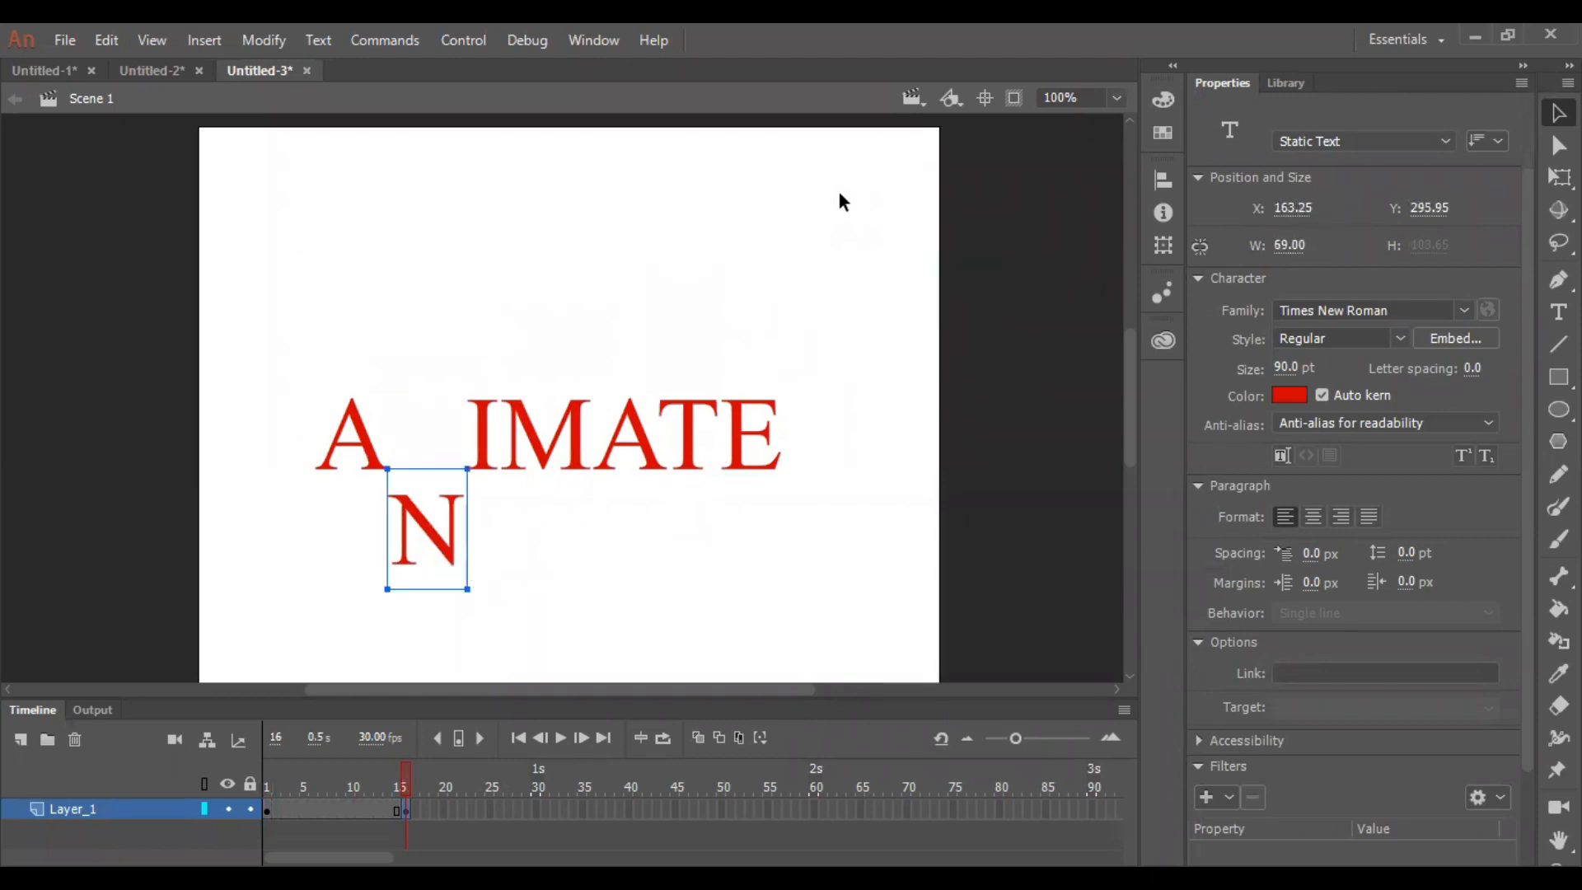
- Insert a keyframe at frame 30 and move the letter M above the word to about X 258, Y 124
click(532, 809)
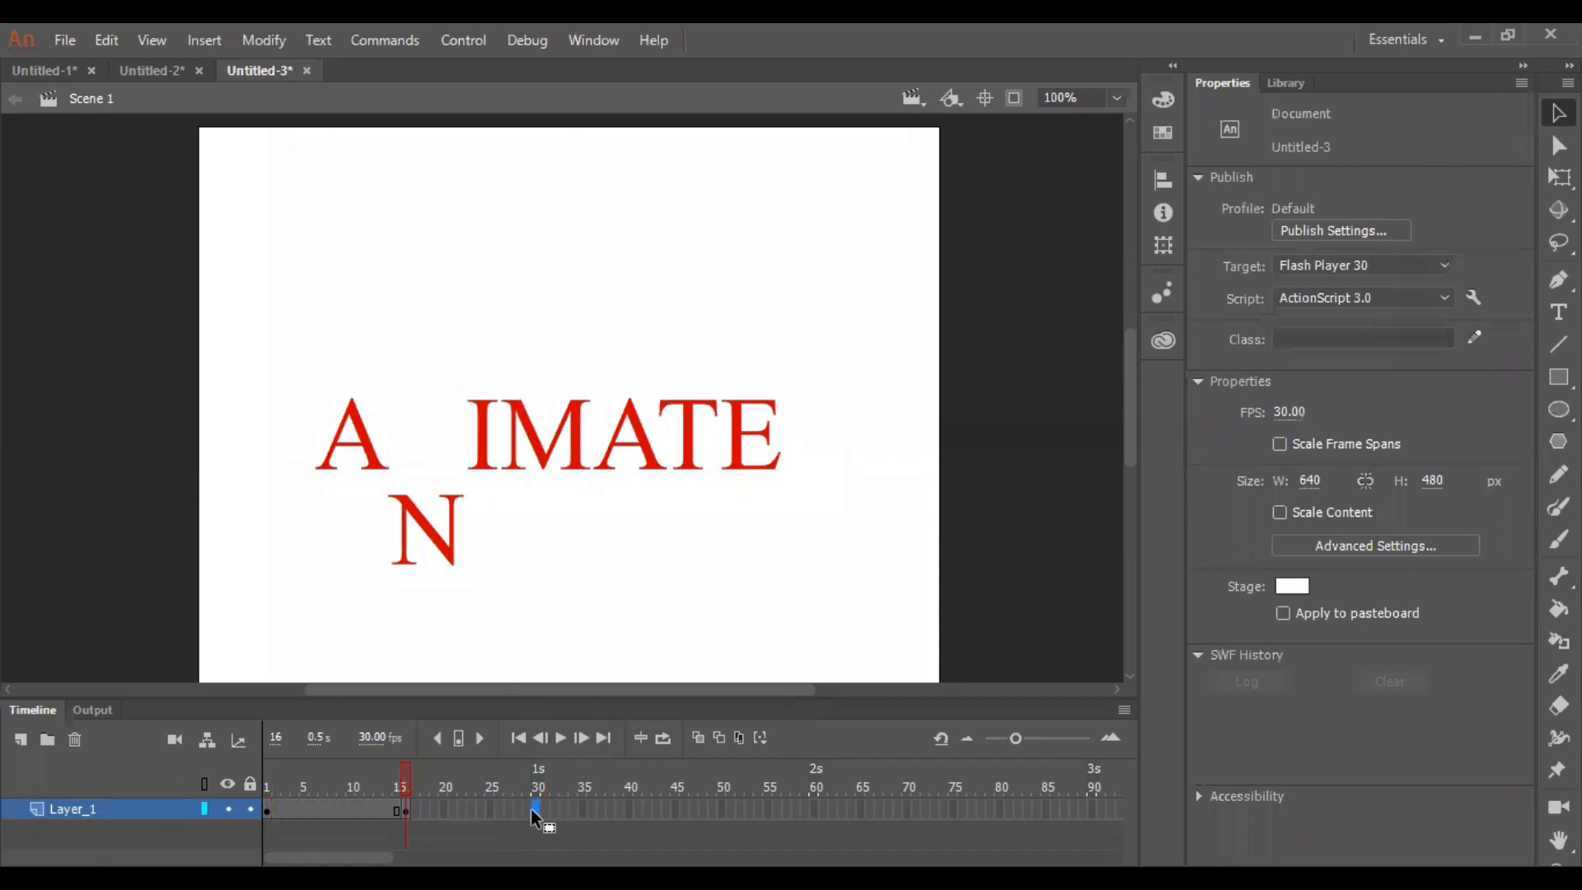
click(458, 739)
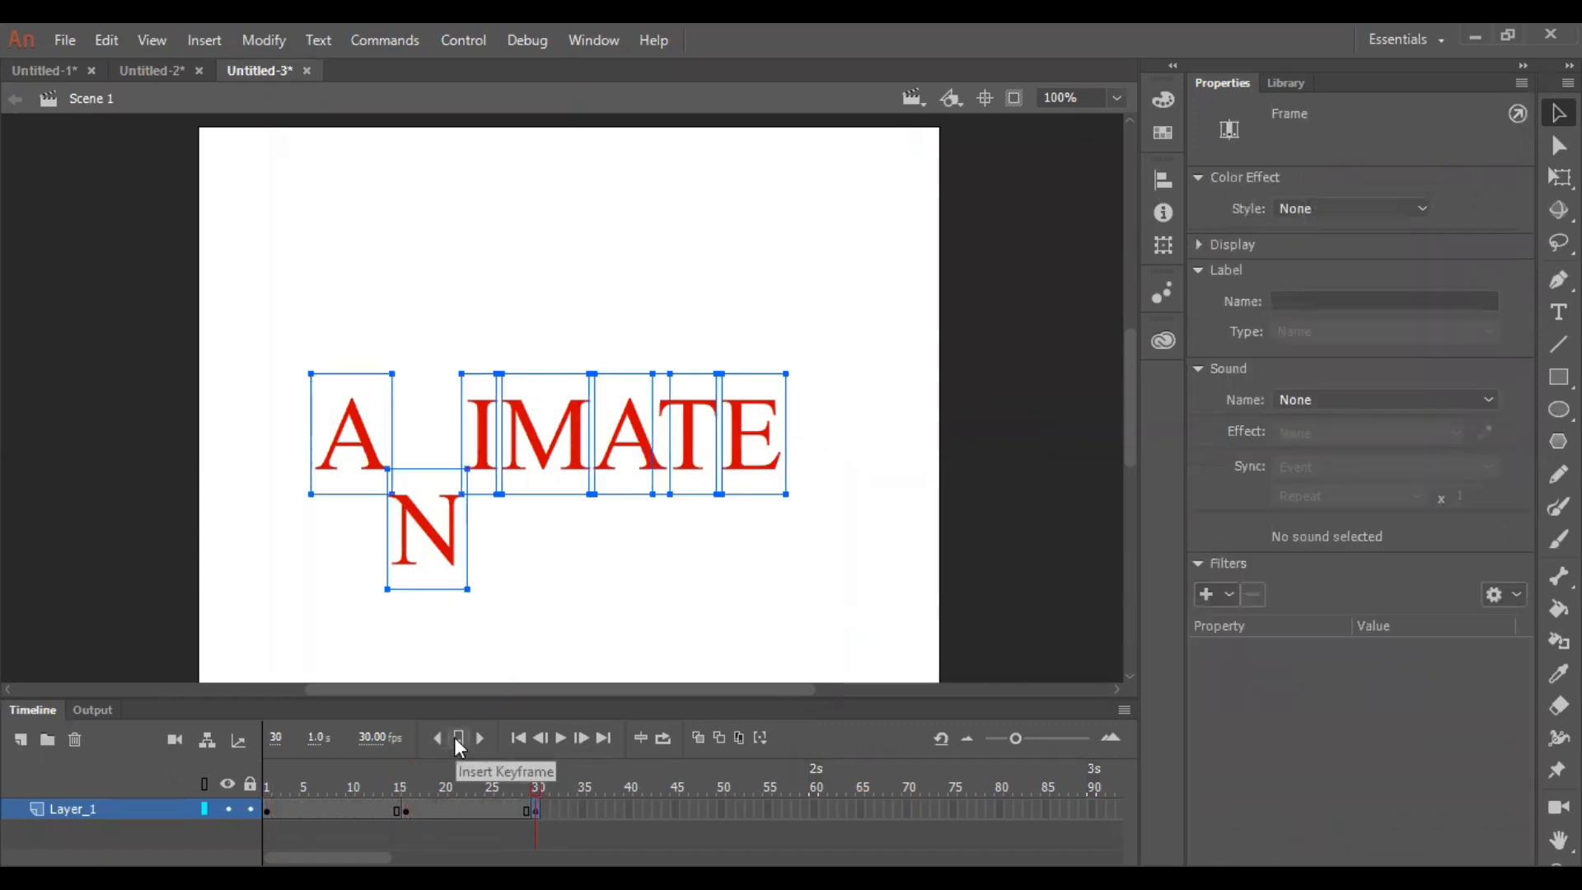
click(588, 556)
click(550, 472)
drag(547, 462, 559, 360)
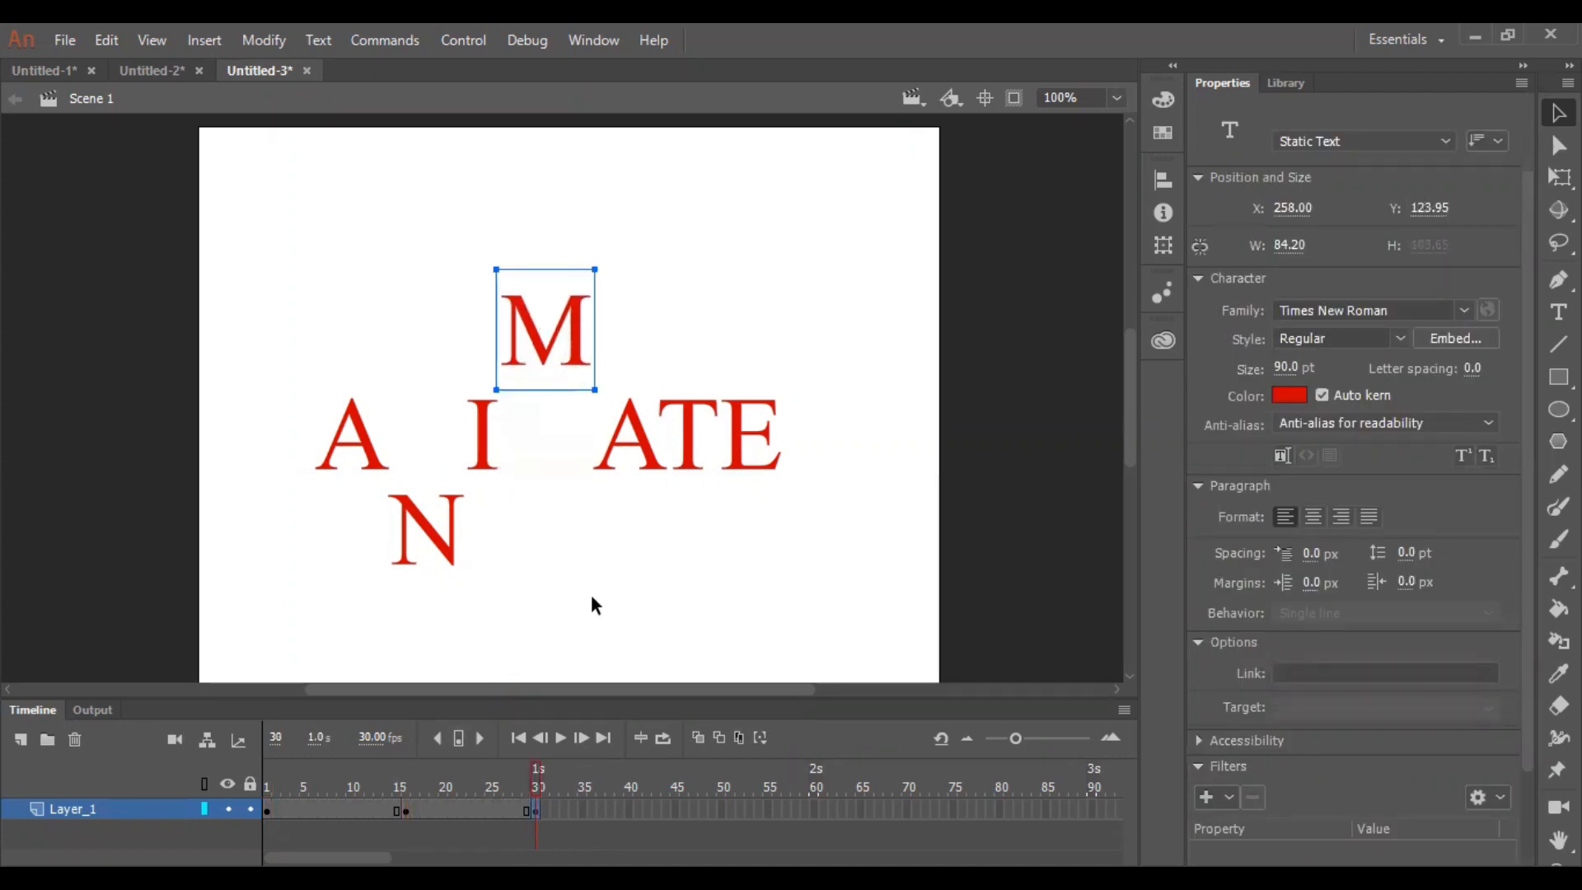
- Insert a keyframe at frame 42 and move the letter T below the word to about X 403, Y 296
click(645, 810)
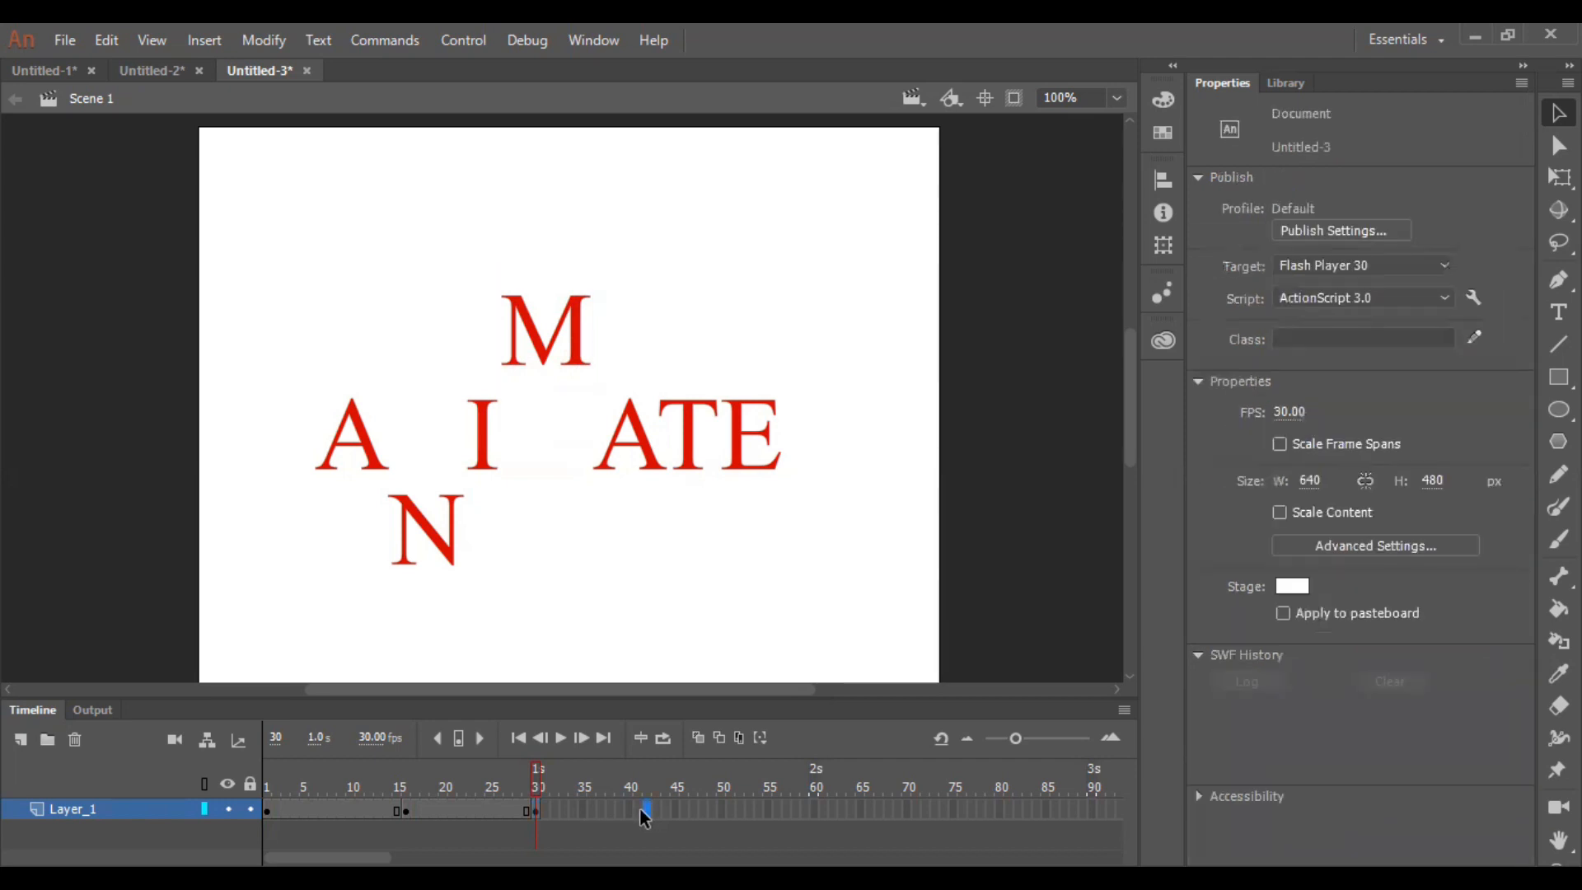
click(459, 739)
click(675, 594)
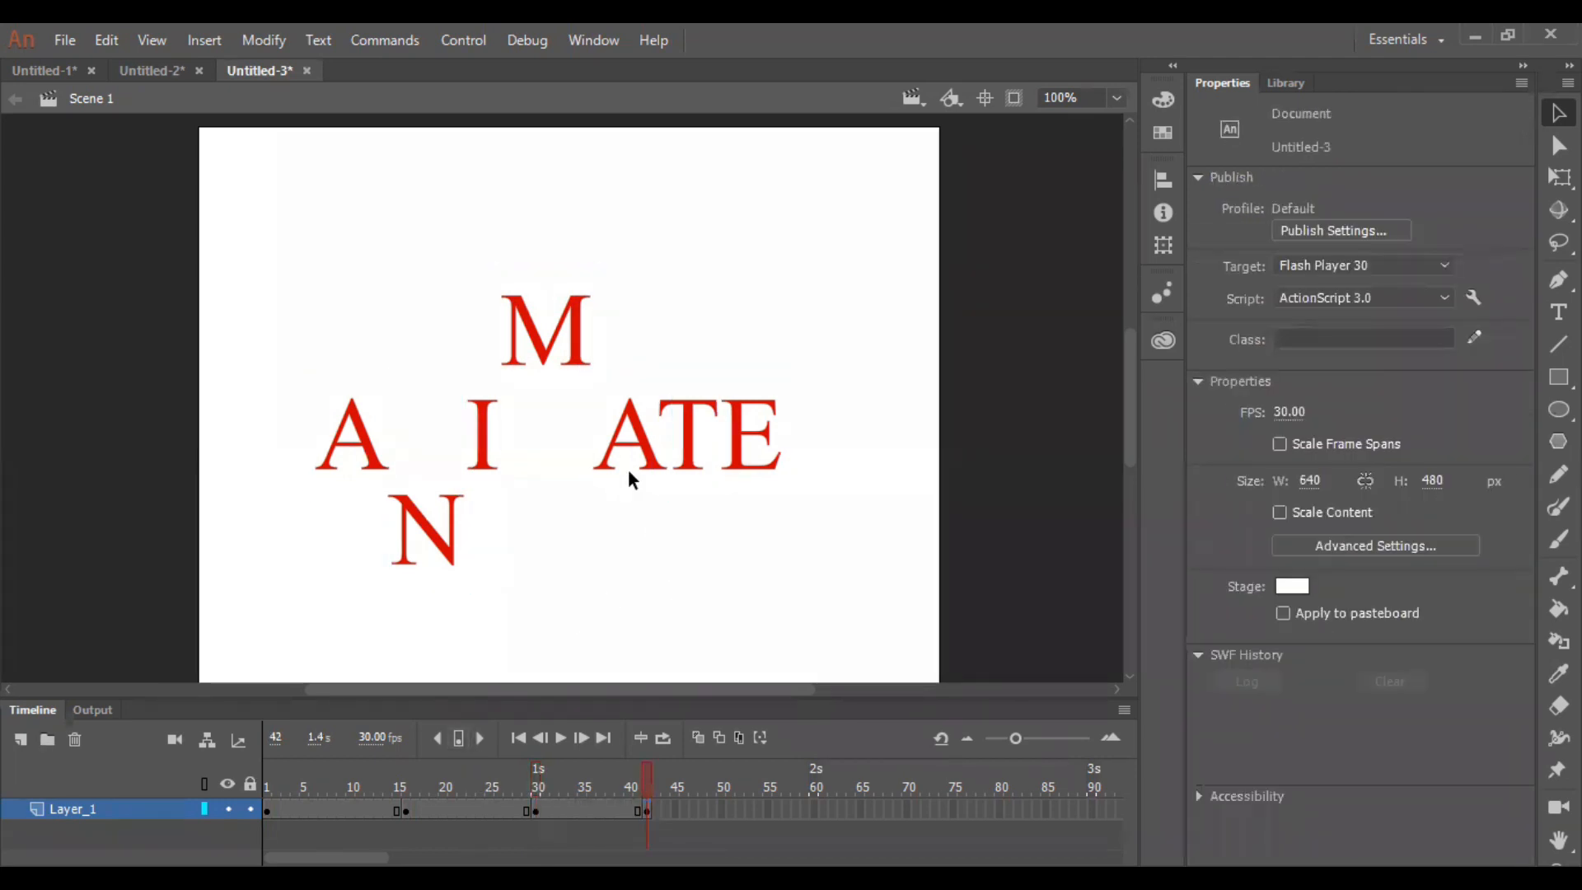
click(690, 472)
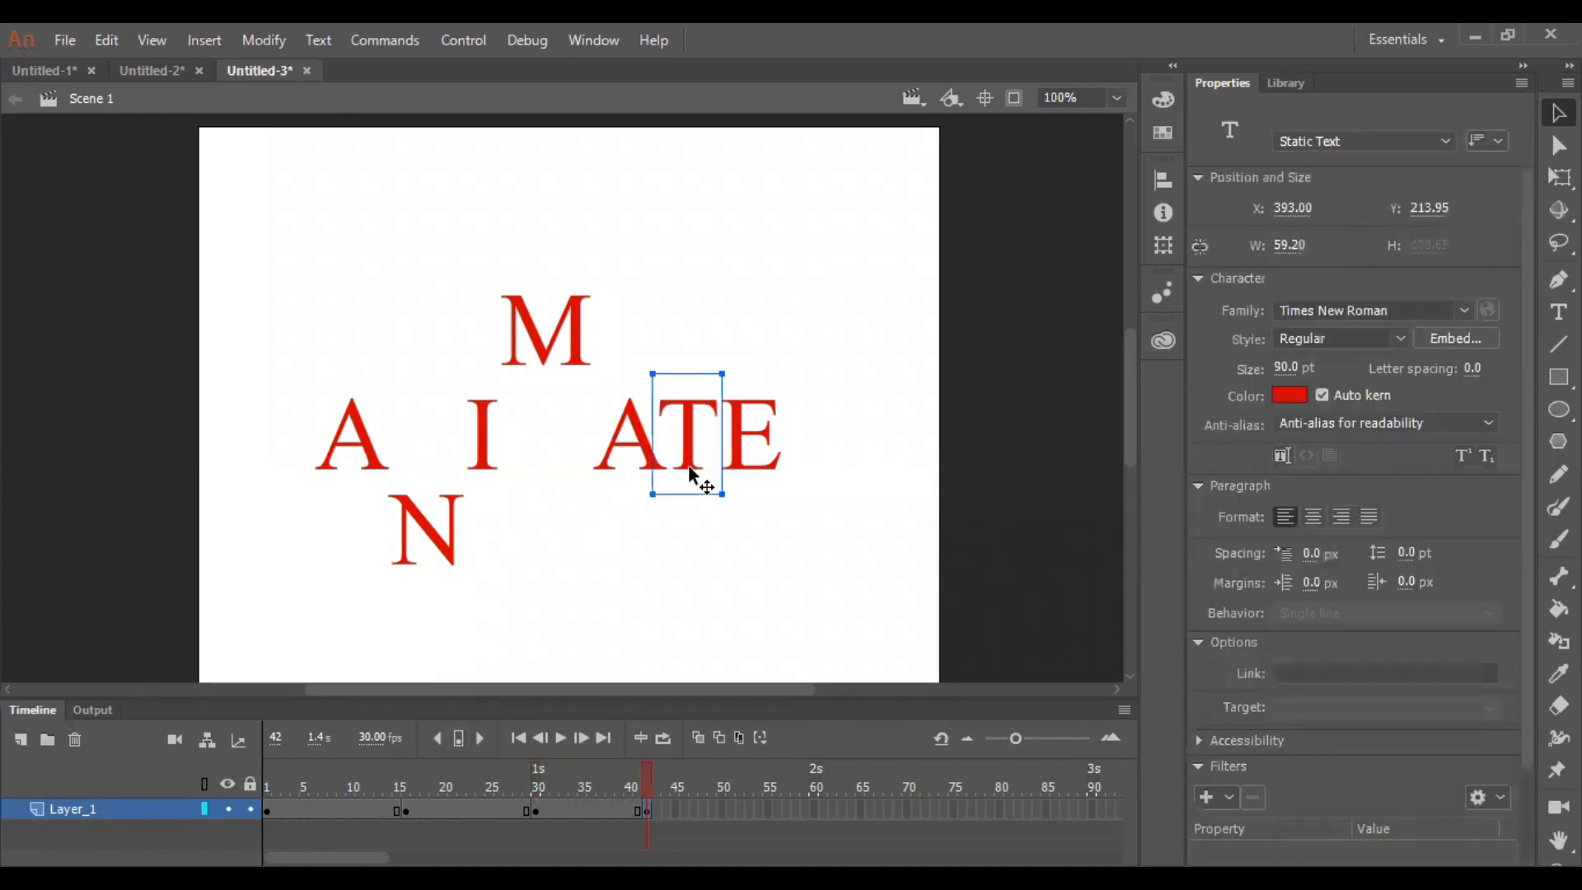
drag(692, 472, 701, 562)
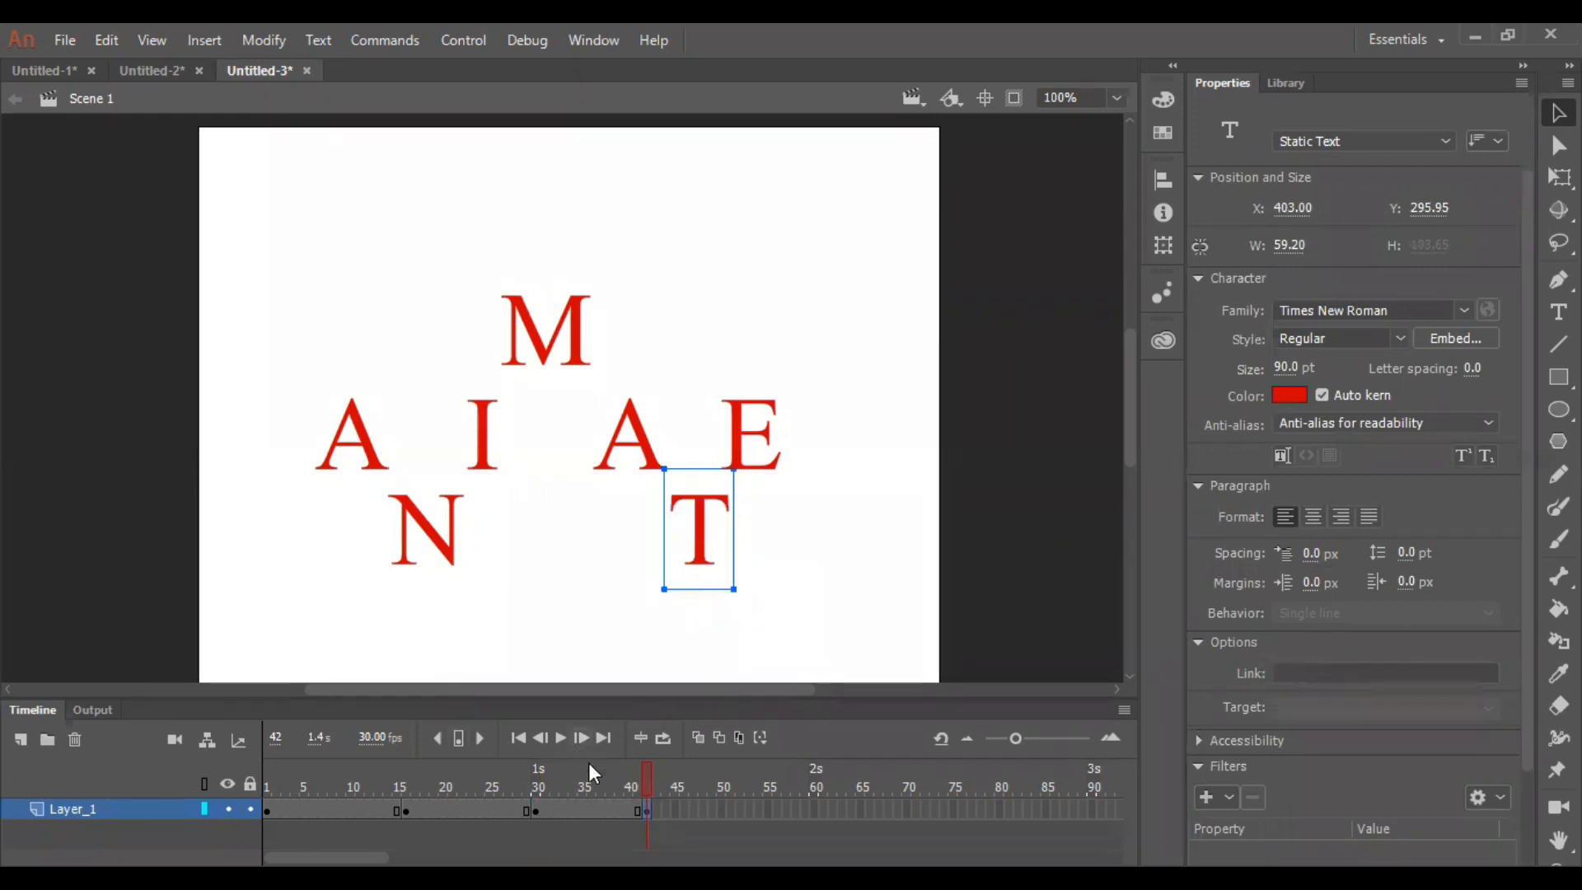
- Play the animation from frame 1 to check the movements of N, M and T
click(262, 792)
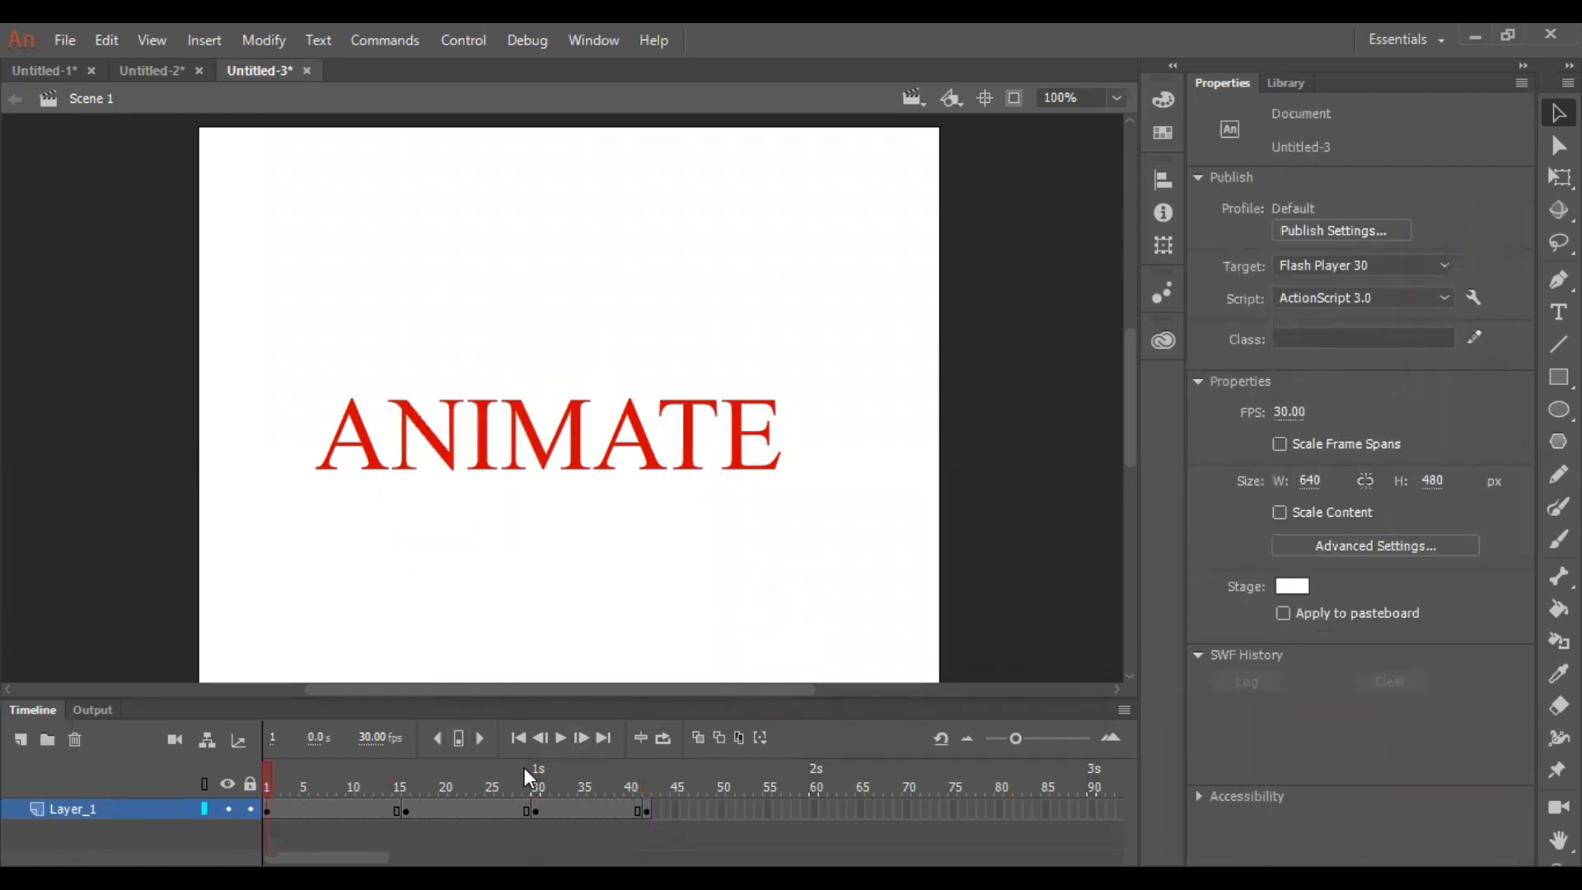
click(553, 736)
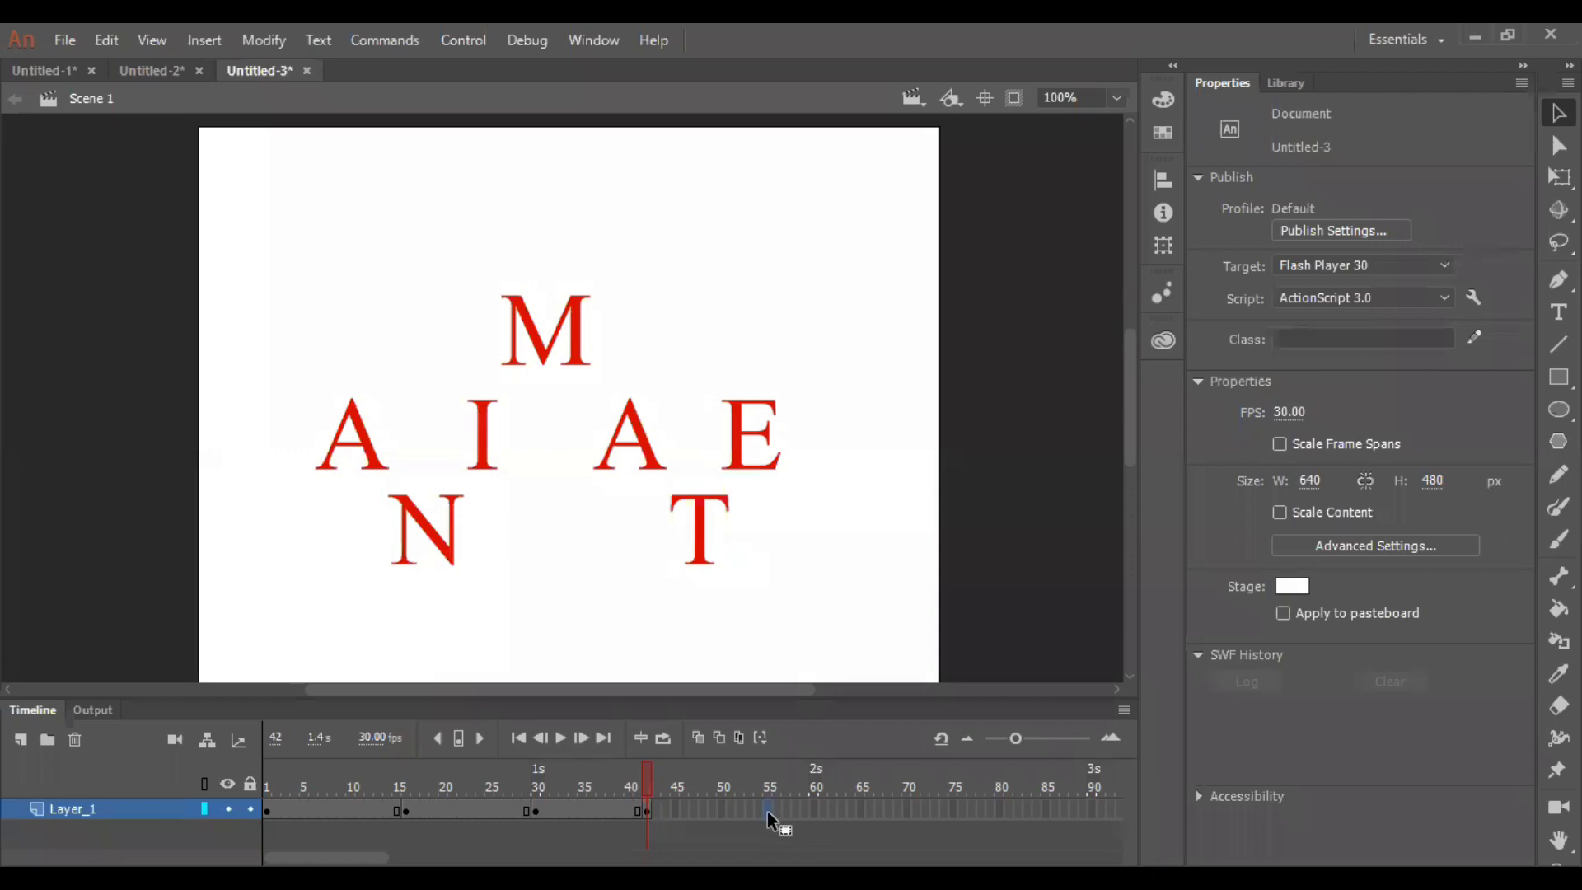
- Insert a keyframe at frame 55 and move the letter E horizontally to the right, away from the other letters
click(459, 740)
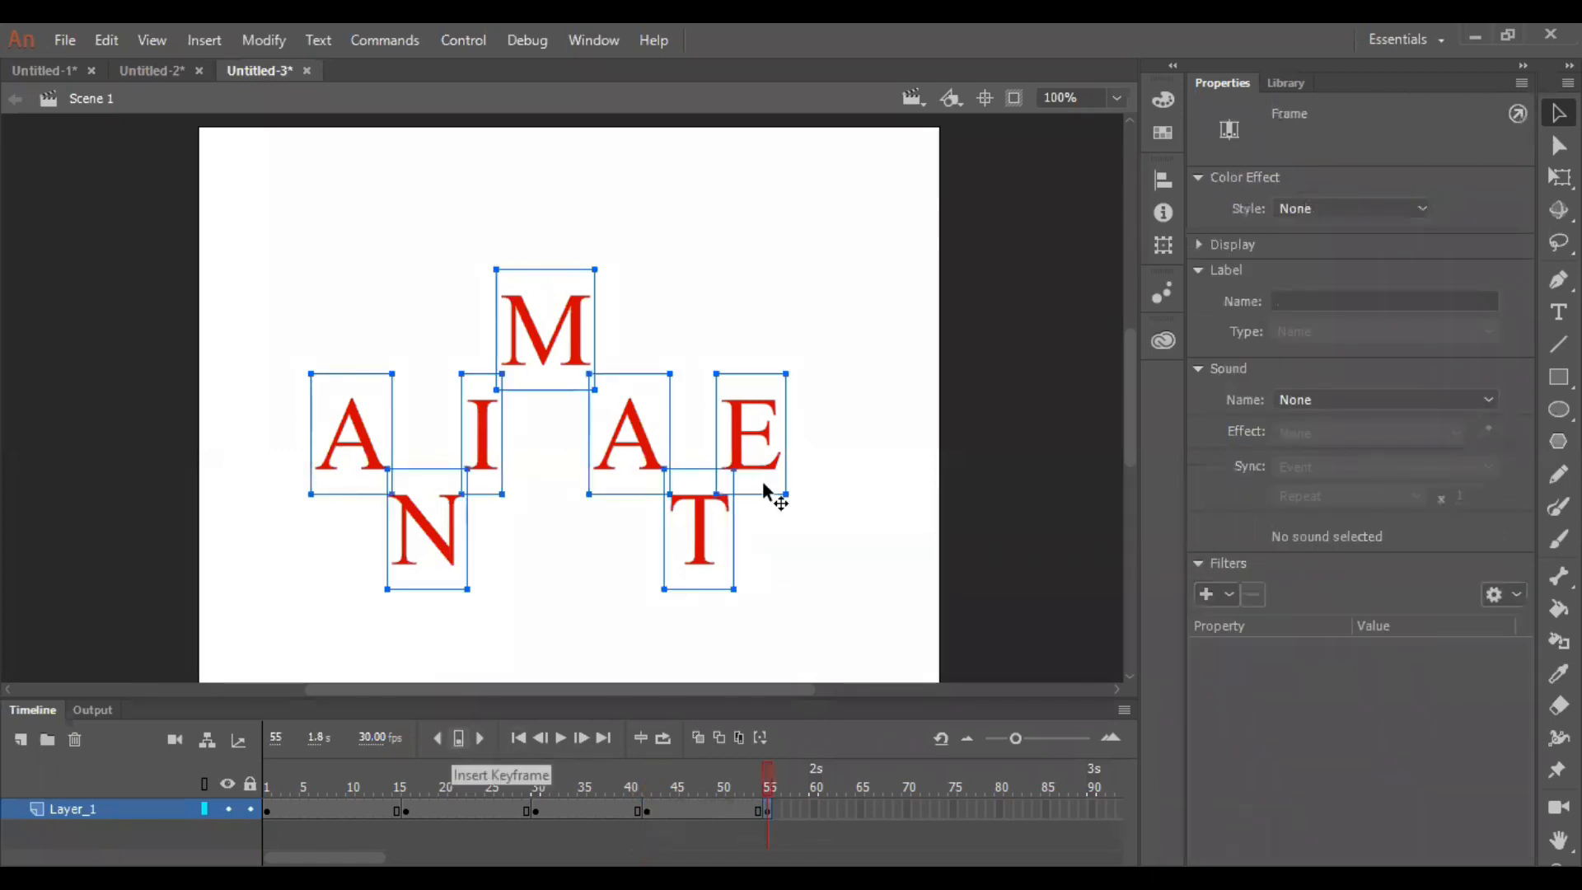
click(837, 532)
click(752, 442)
drag(752, 443, 854, 443)
click(865, 567)
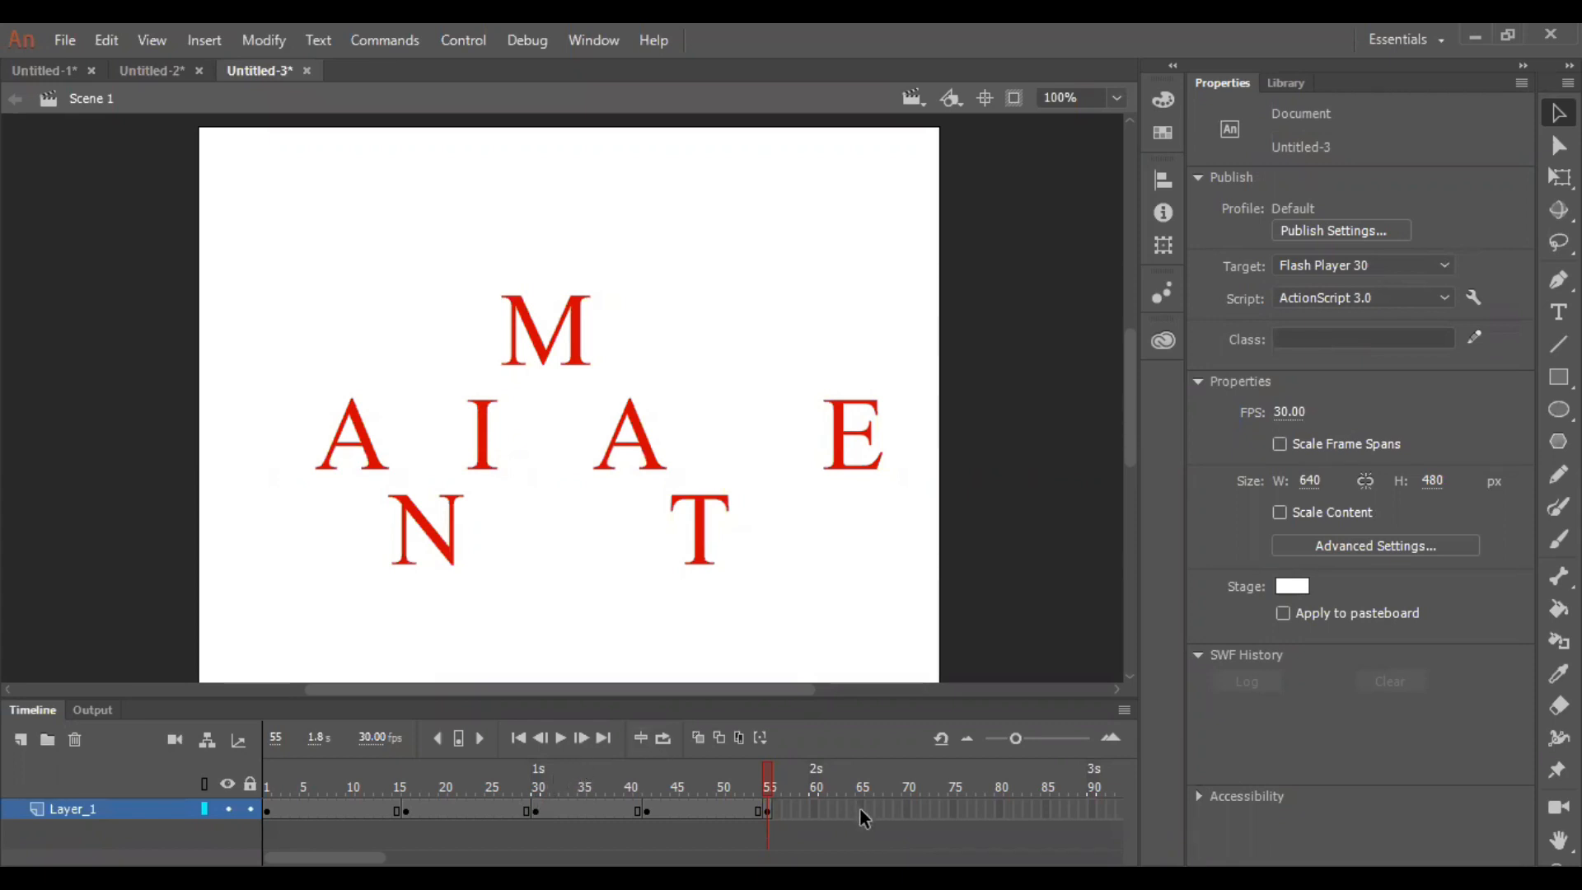
- Insert a keyframe at frame 65 and shift all the letters together to the stage's left edge at X 0
click(460, 741)
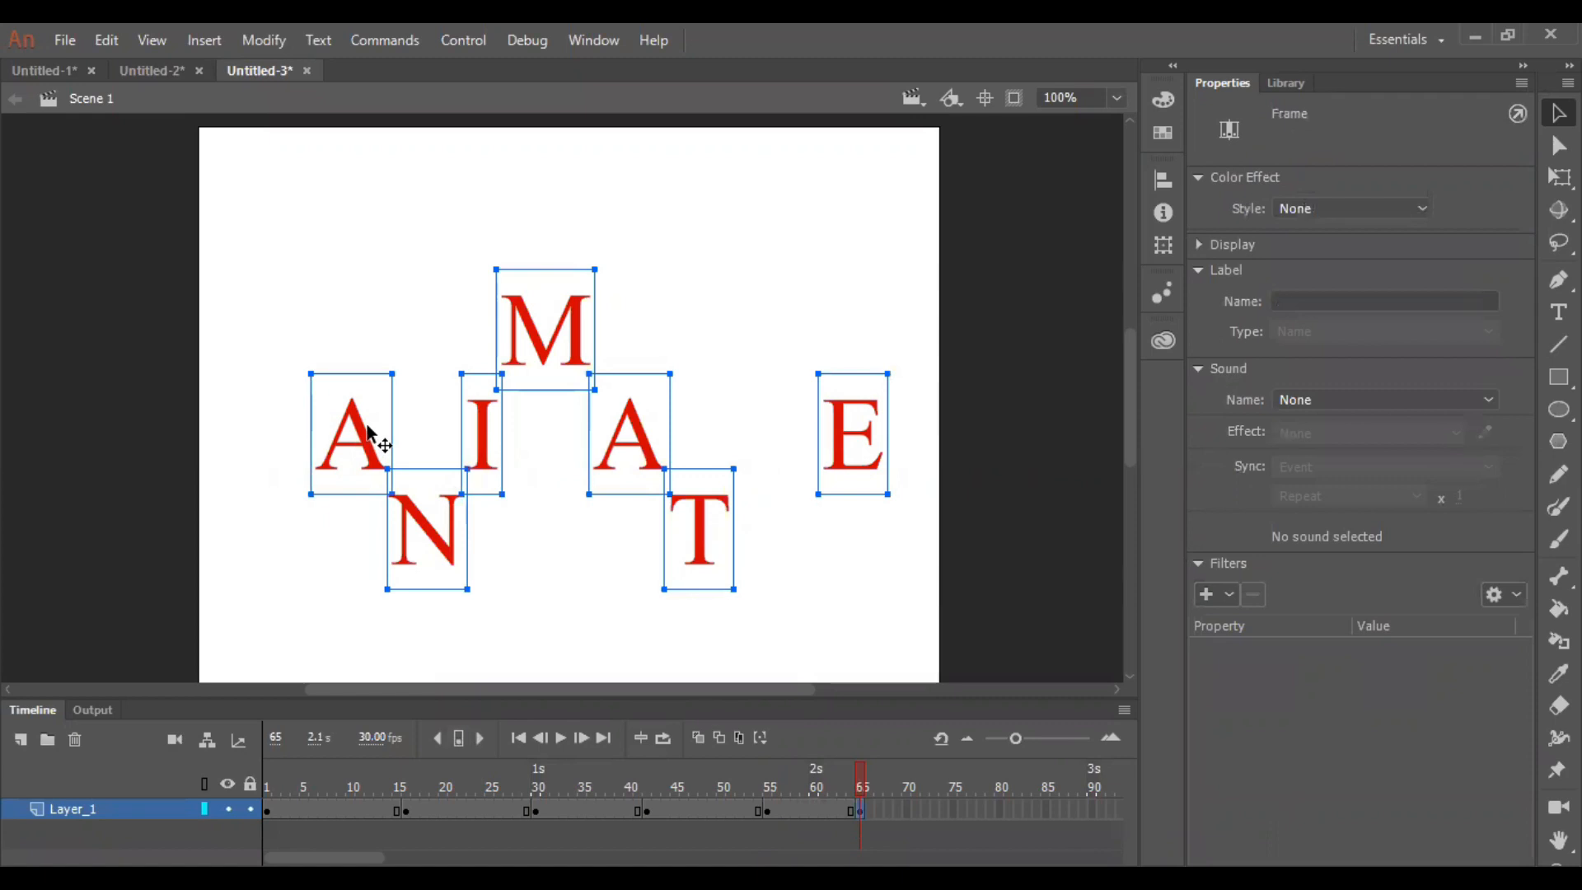
drag(368, 432, 256, 442)
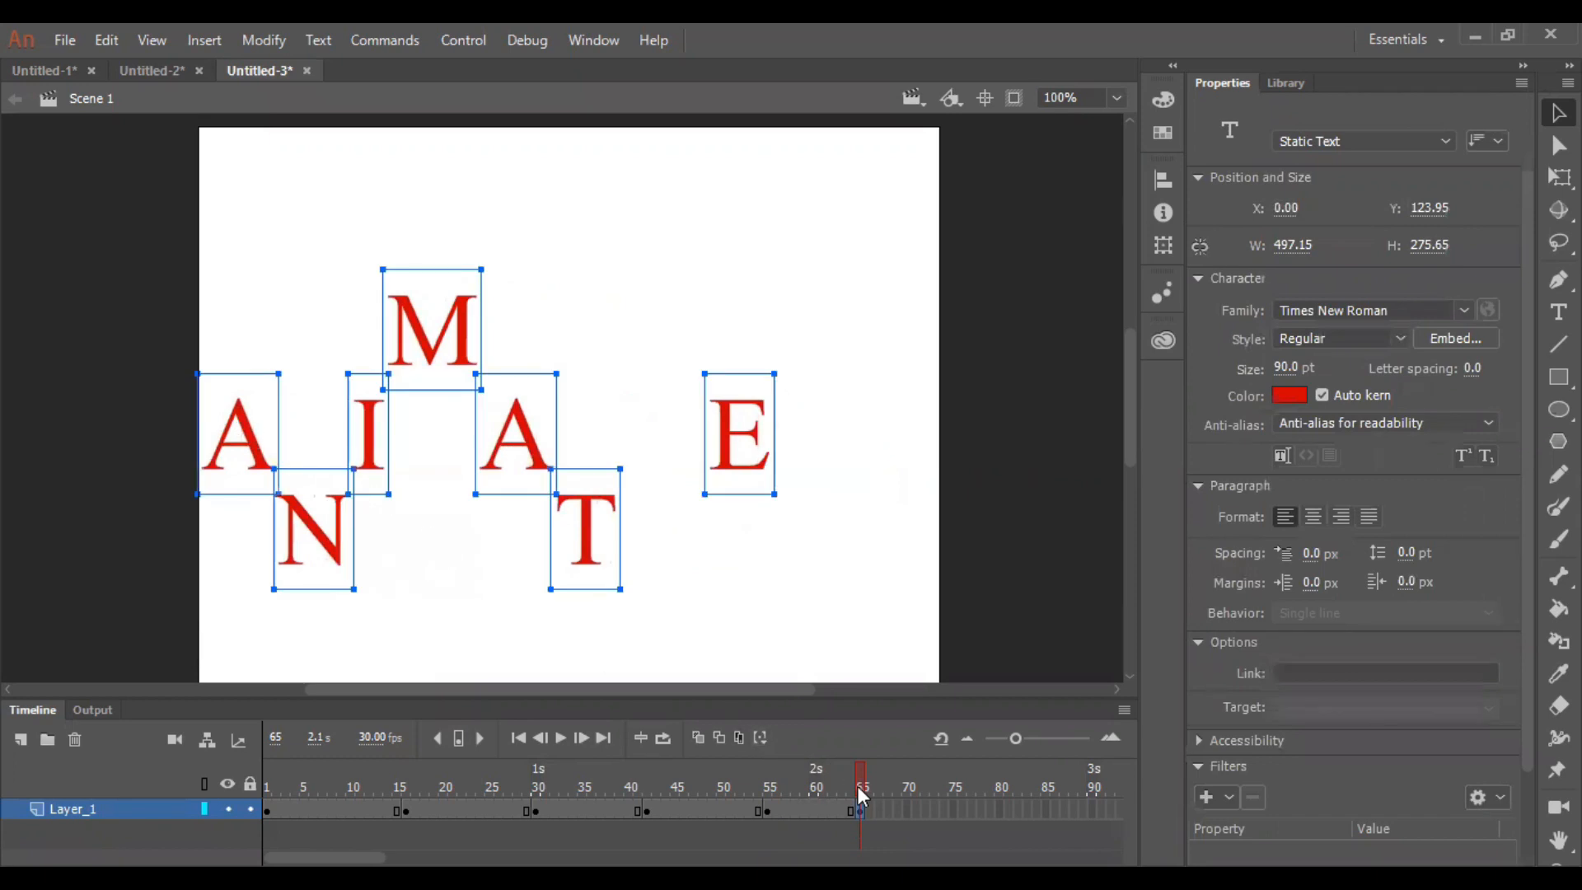
- Return to frame 1 and play the animation through the frame 65 keyframe
drag(866, 791, 264, 797)
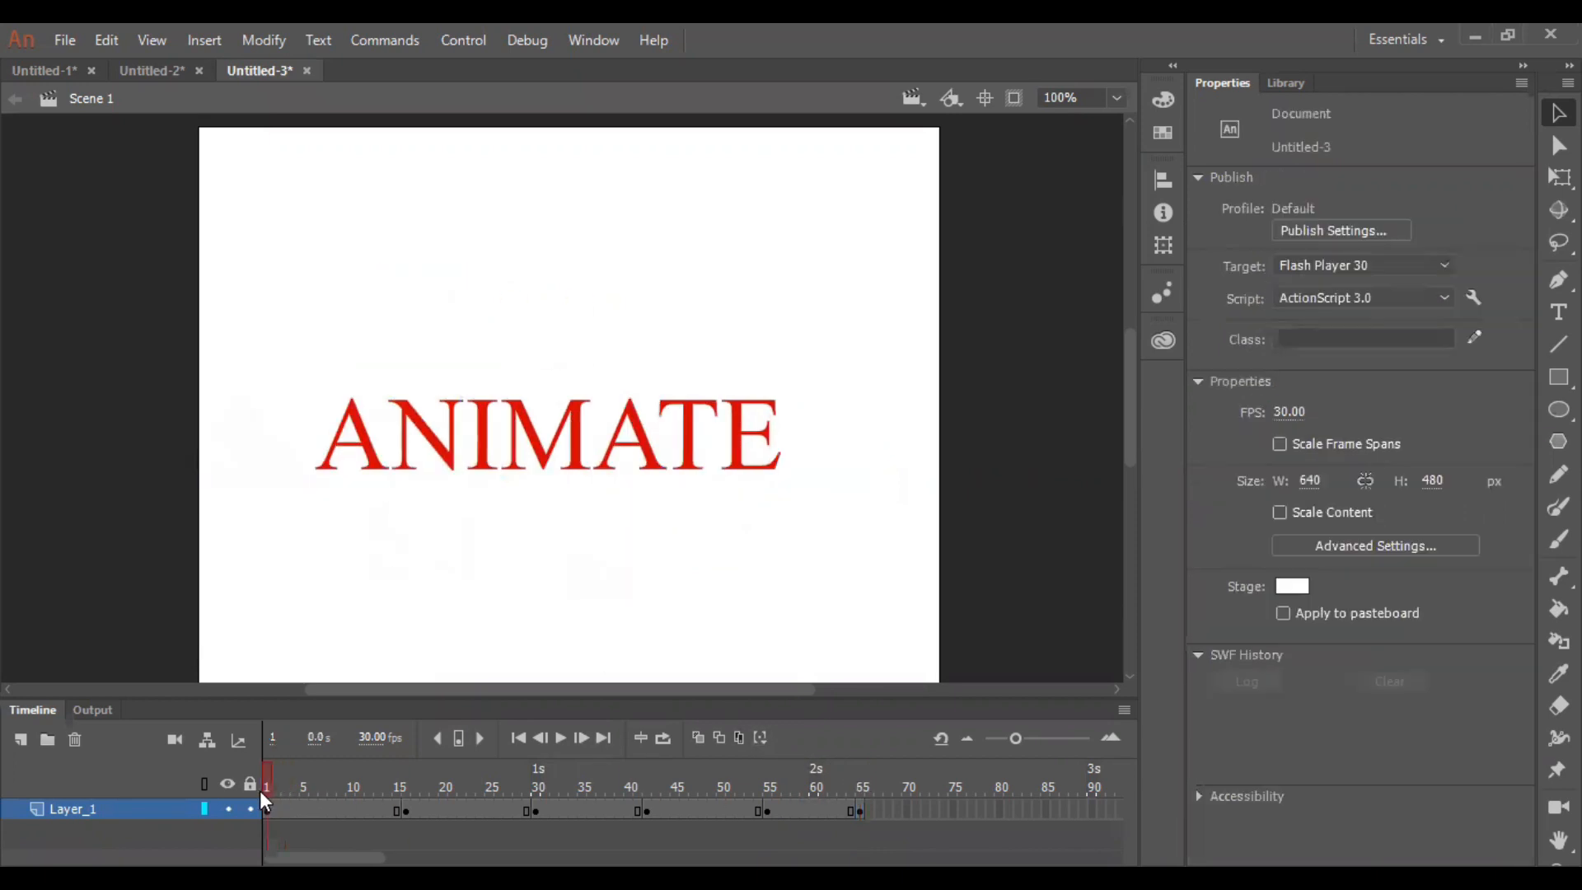
click(562, 739)
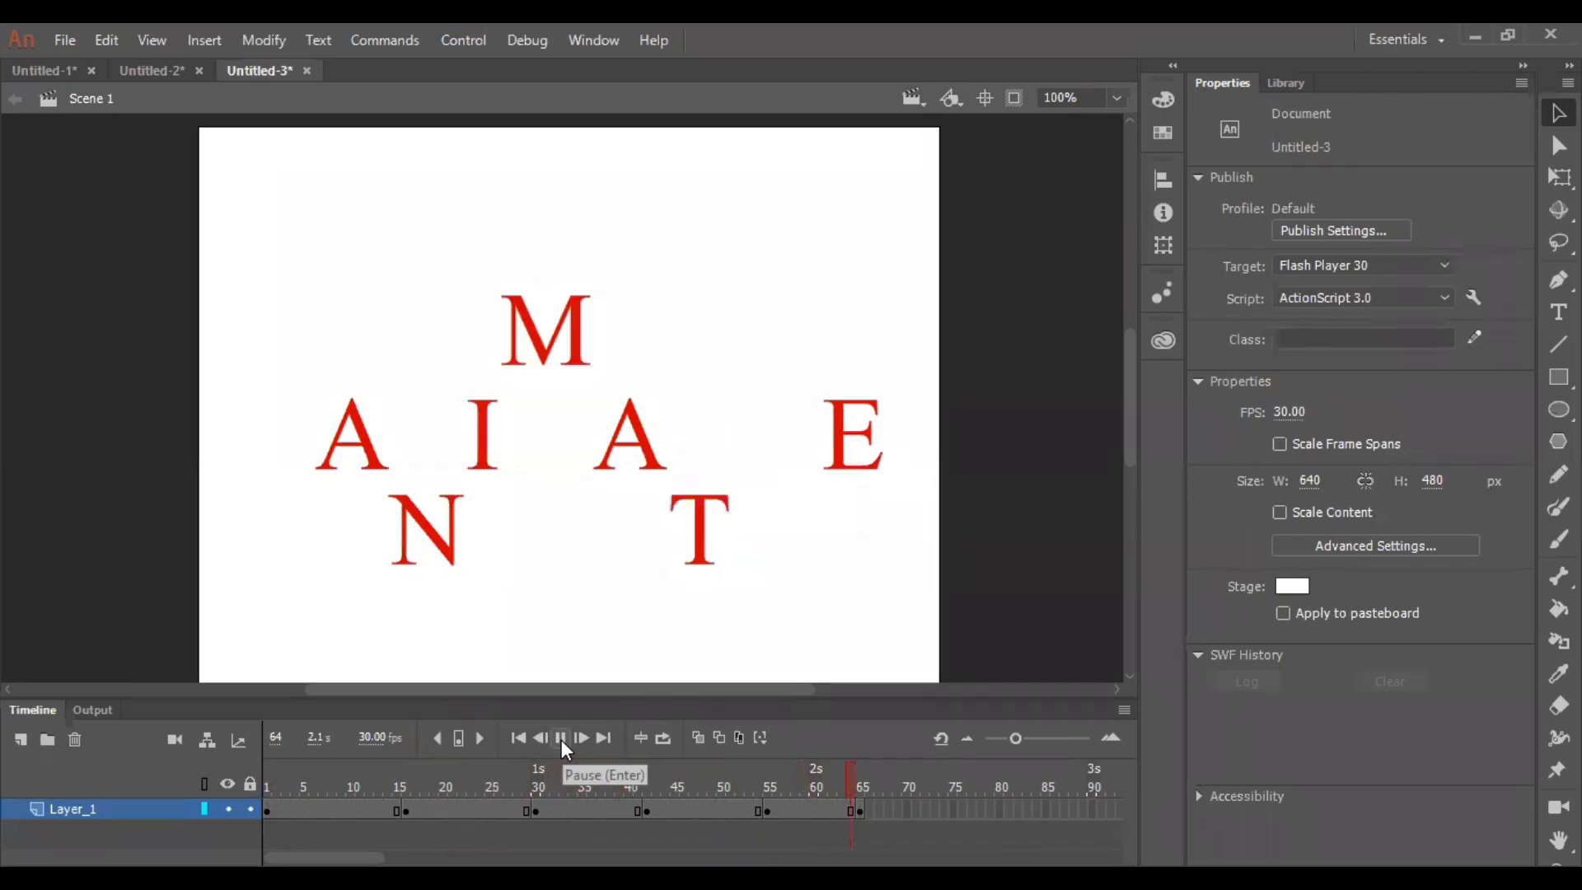
- Extend the frame span starting at frame 55 so the last keyframe falls on frame 78, and play the animation from the start
click(813, 808)
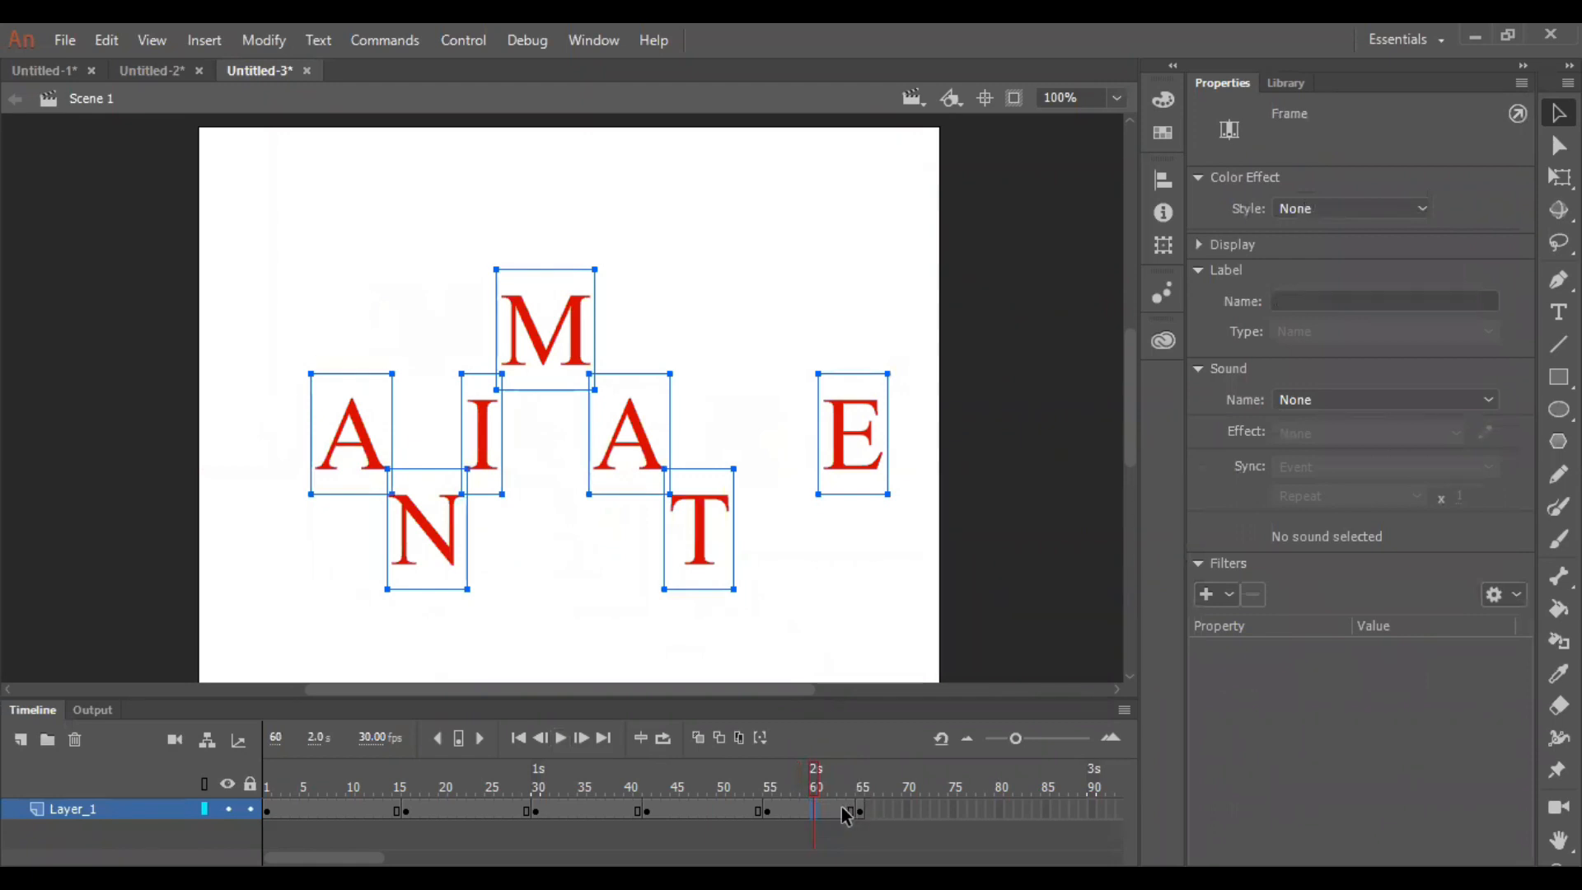
click(834, 811)
drag(774, 809, 1000, 808)
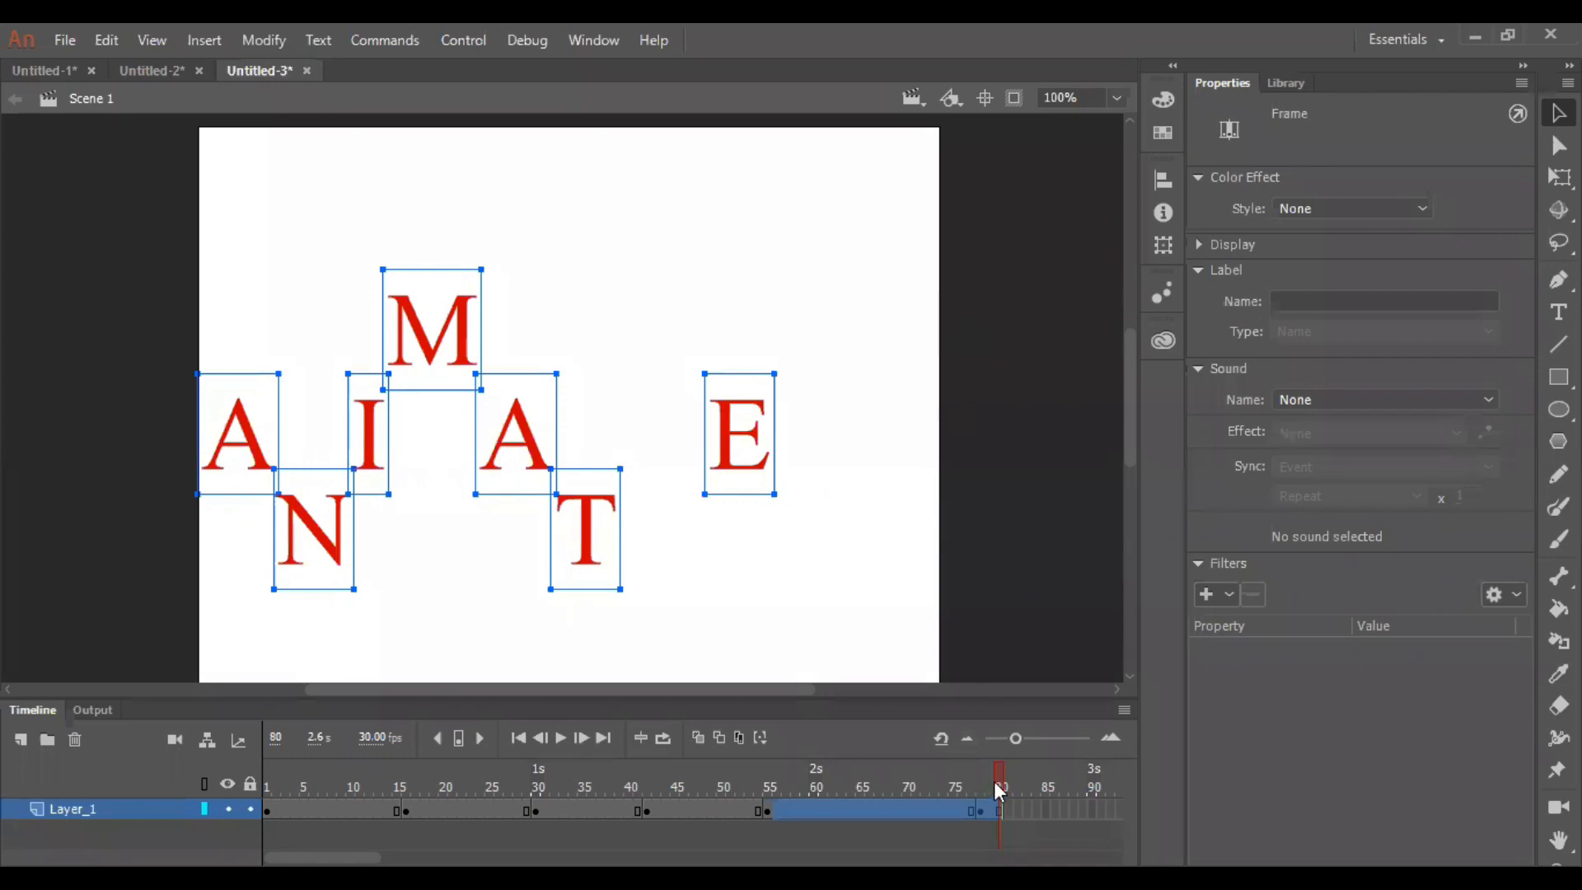
drag(996, 783, 200, 801)
click(562, 738)
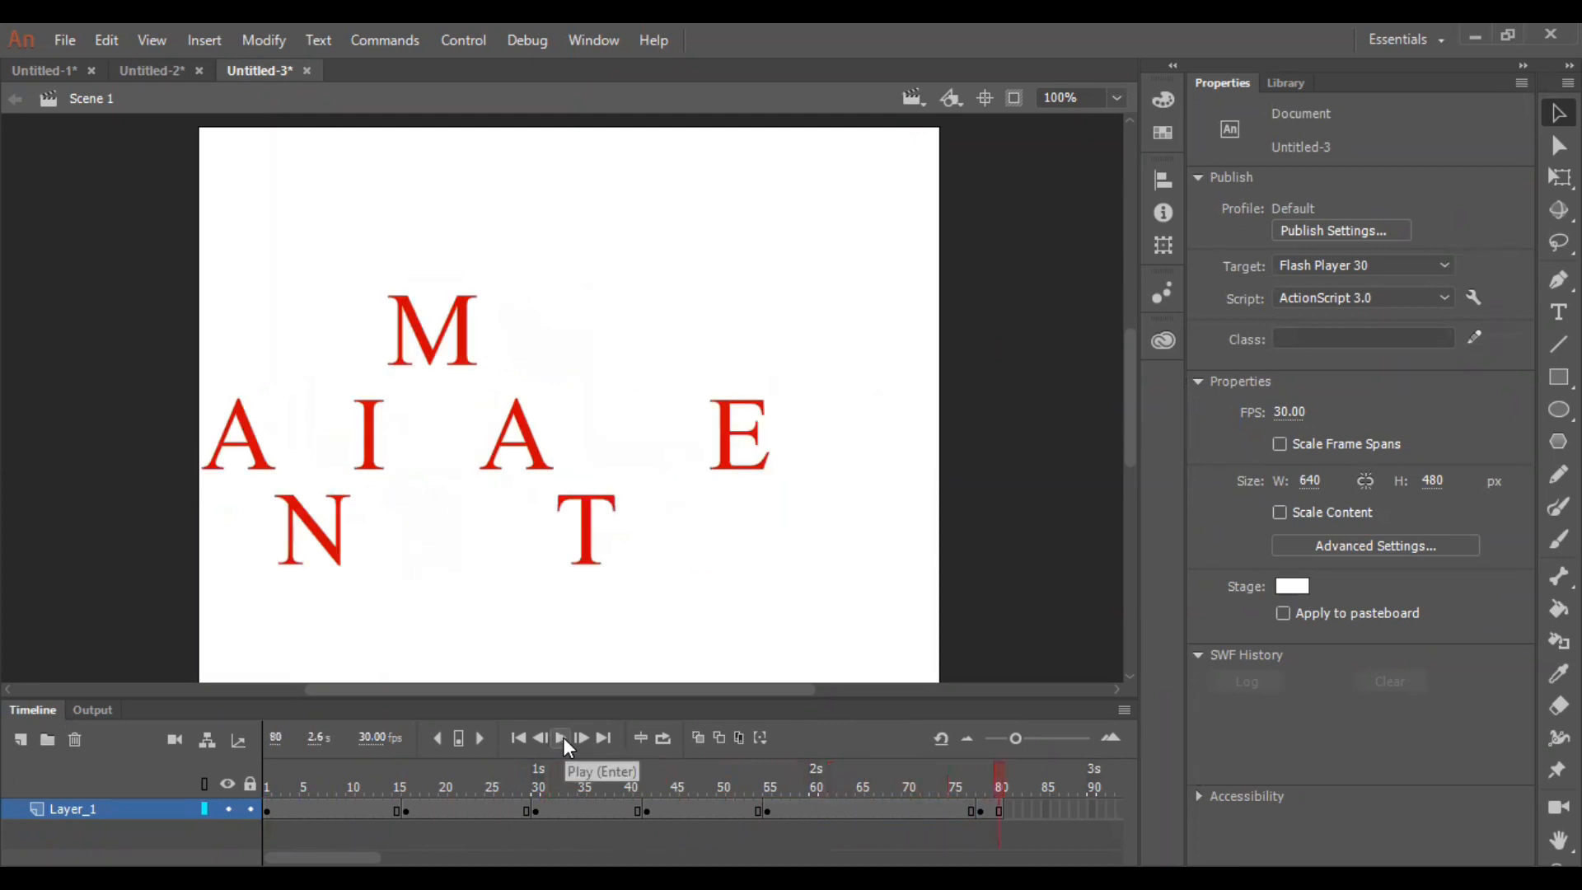
- Extend the frame span starting at frame 16 to end at frame 39, and the following span to end at frame 59
click(467, 806)
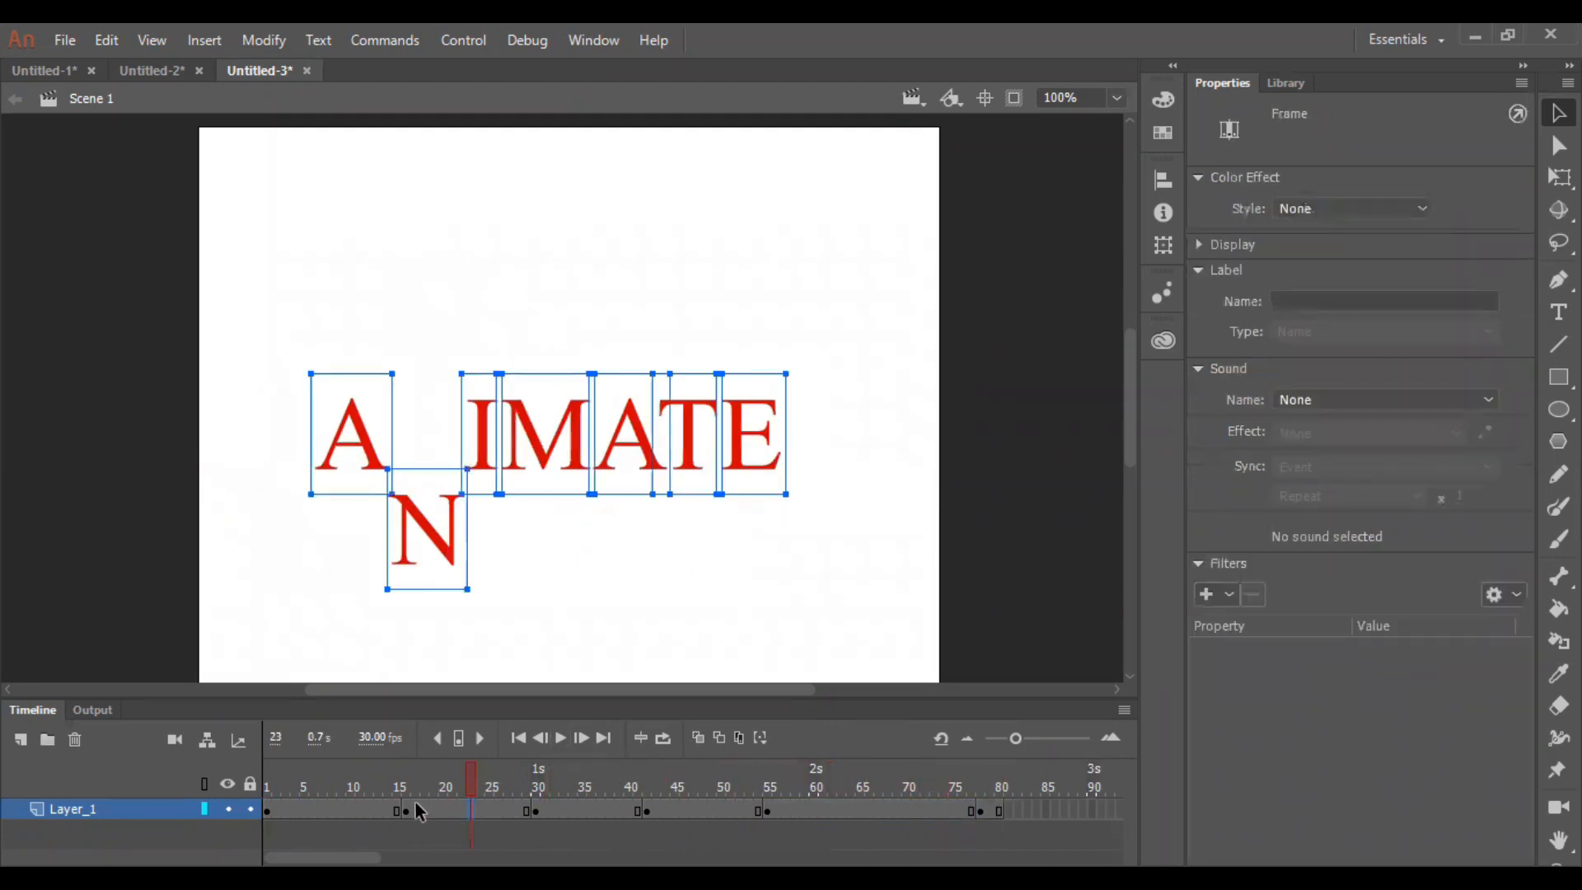
drag(405, 810, 587, 799)
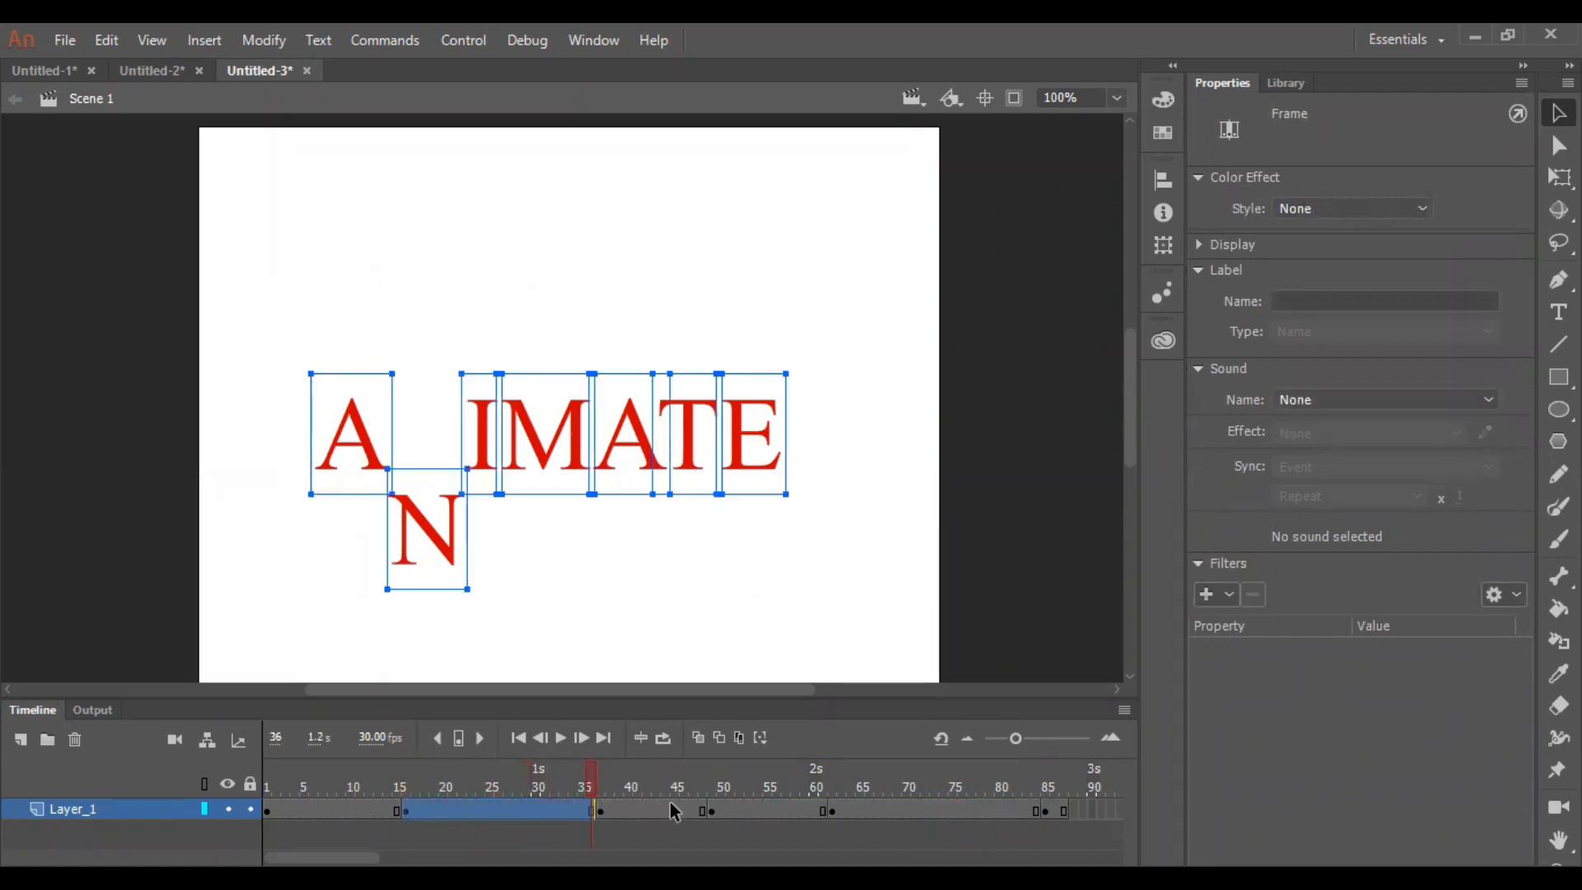
click(596, 809)
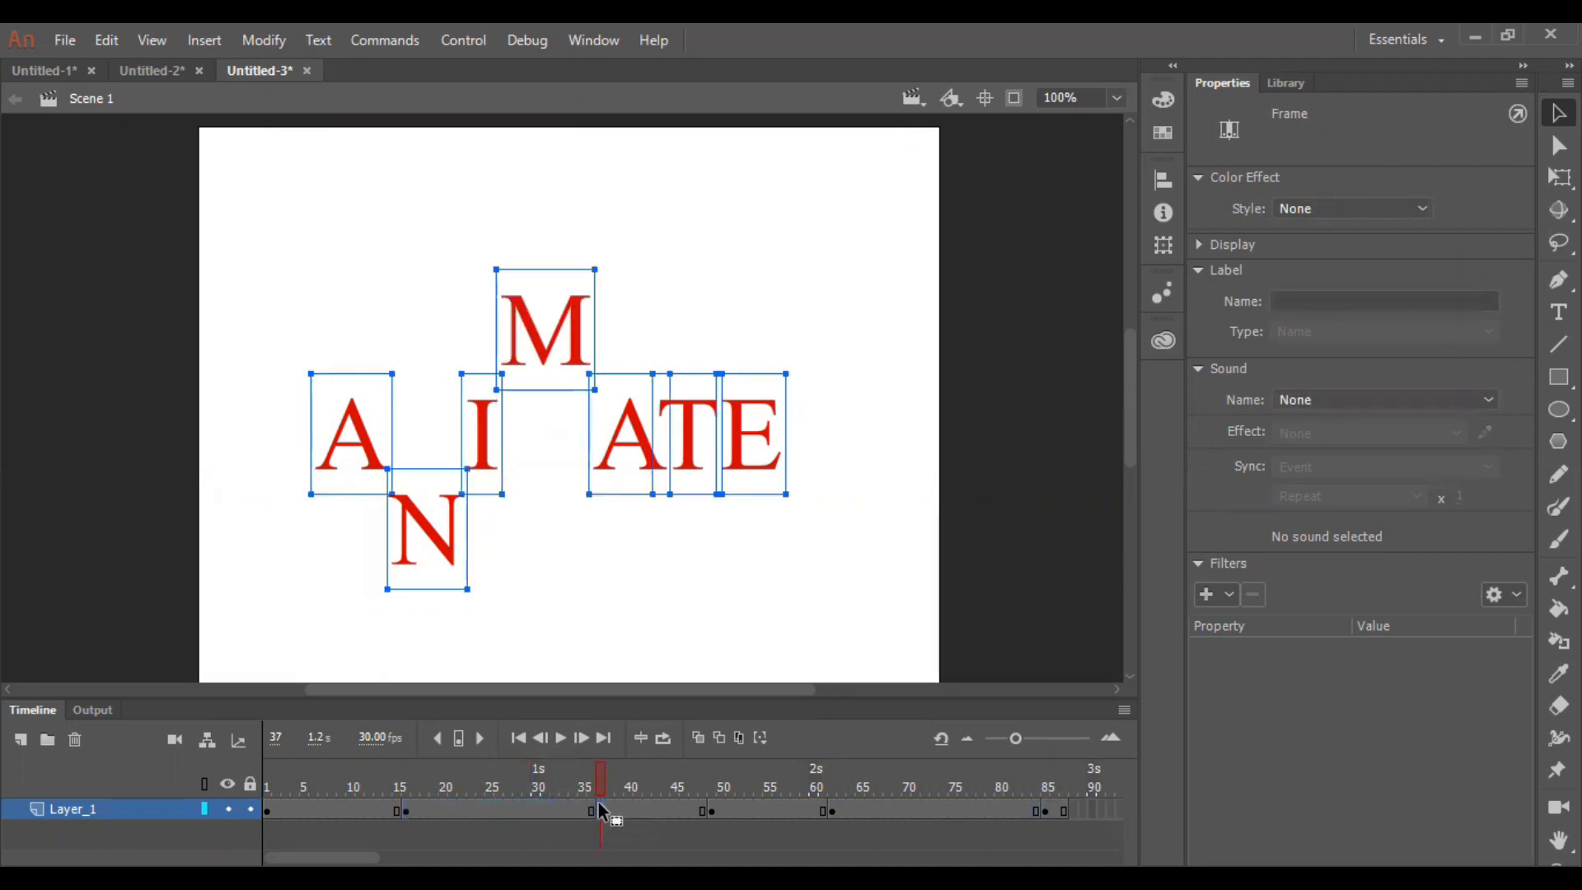
drag(598, 809, 674, 809)
drag(626, 809, 807, 798)
click(643, 809)
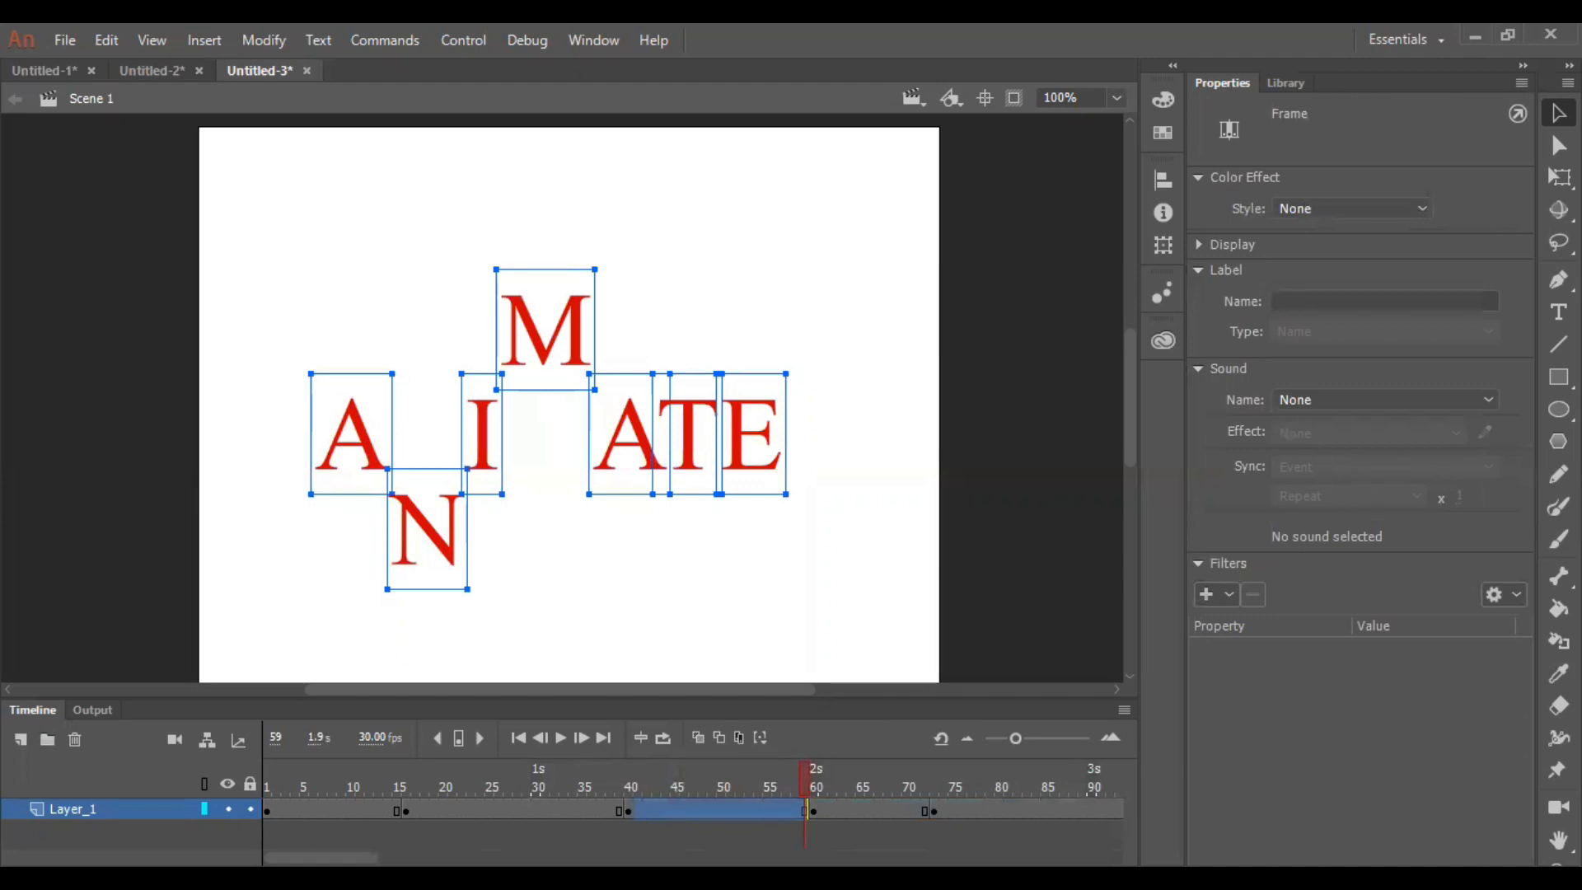
- Move the playhead back to the start, test the movie in a preview window, and close the preview
mouse_move(322, 856)
mouse_down()
mouse_move(391, 857)
mouse_move(321, 856)
mouse_up()
drag(808, 787, 280, 797)
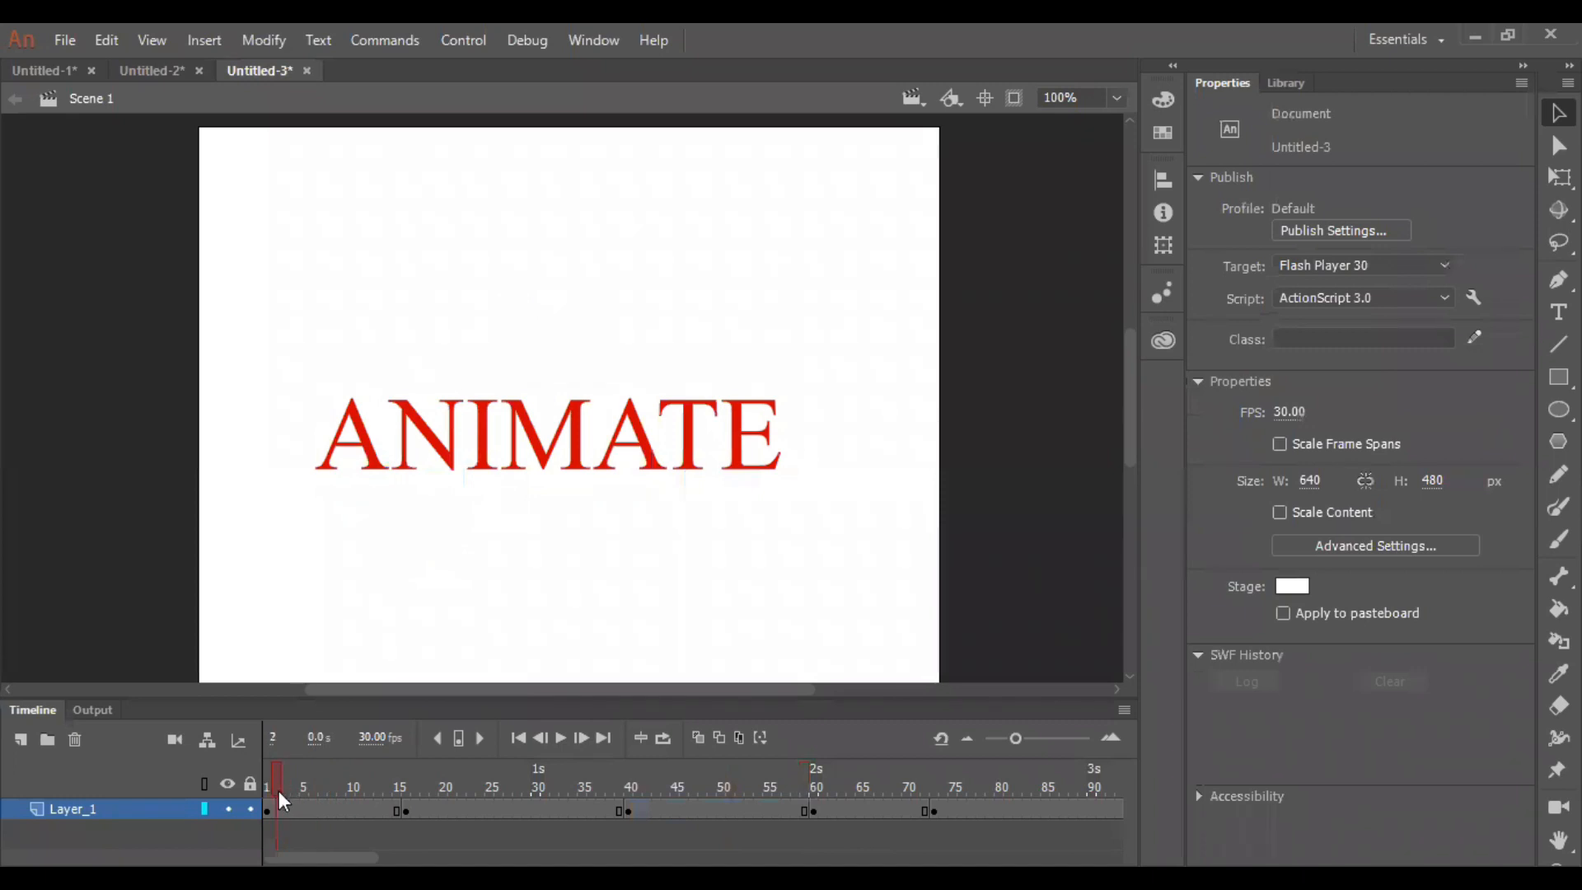
key(ctrl+Return)
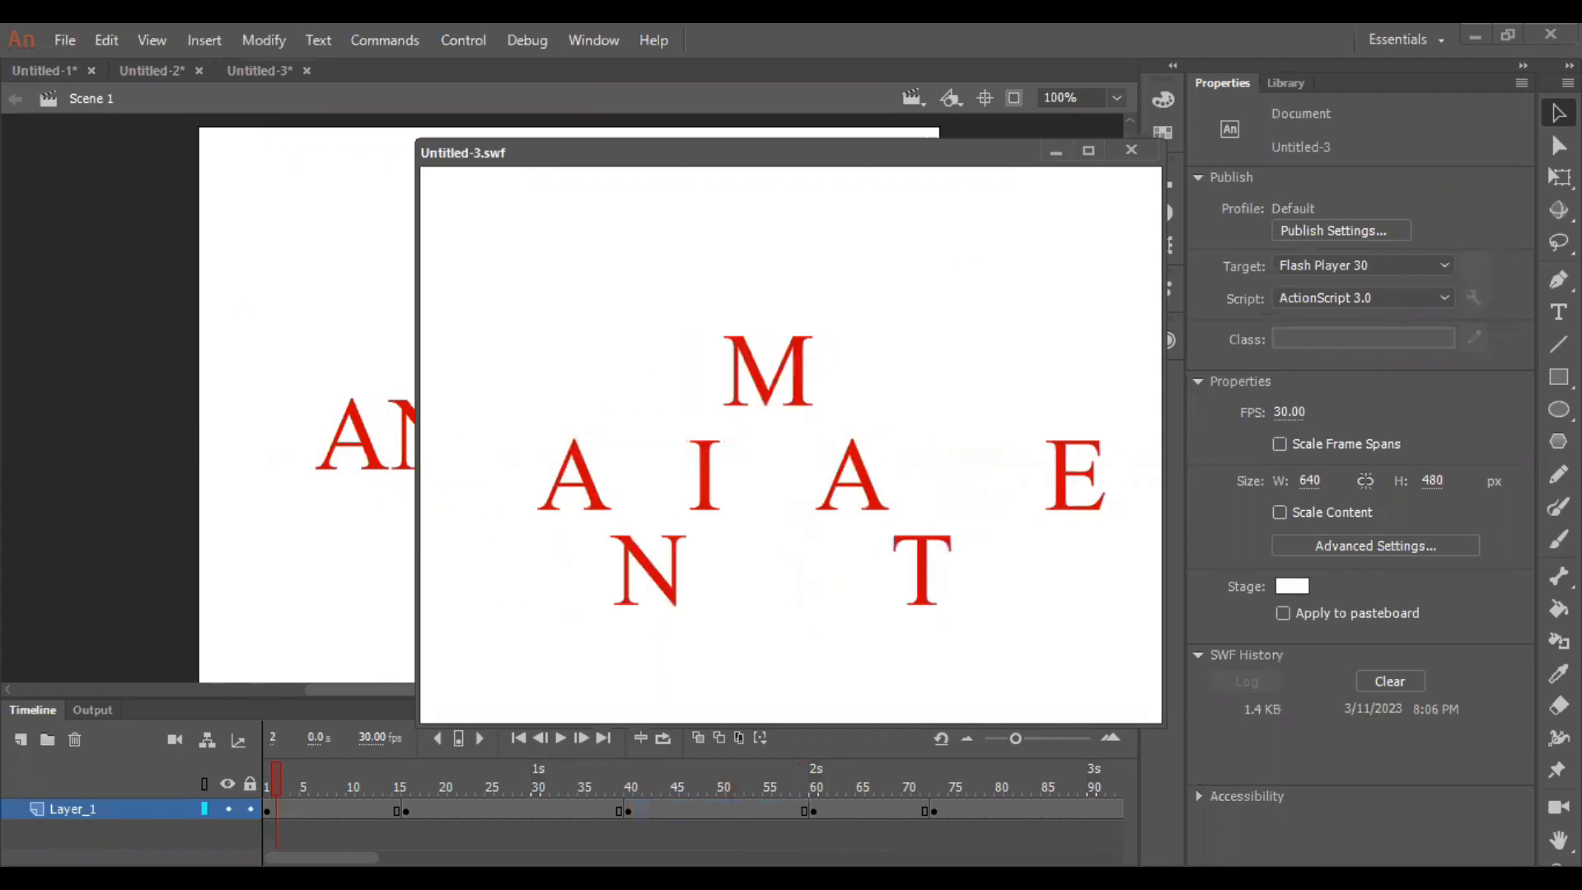
key(ctrl+w)
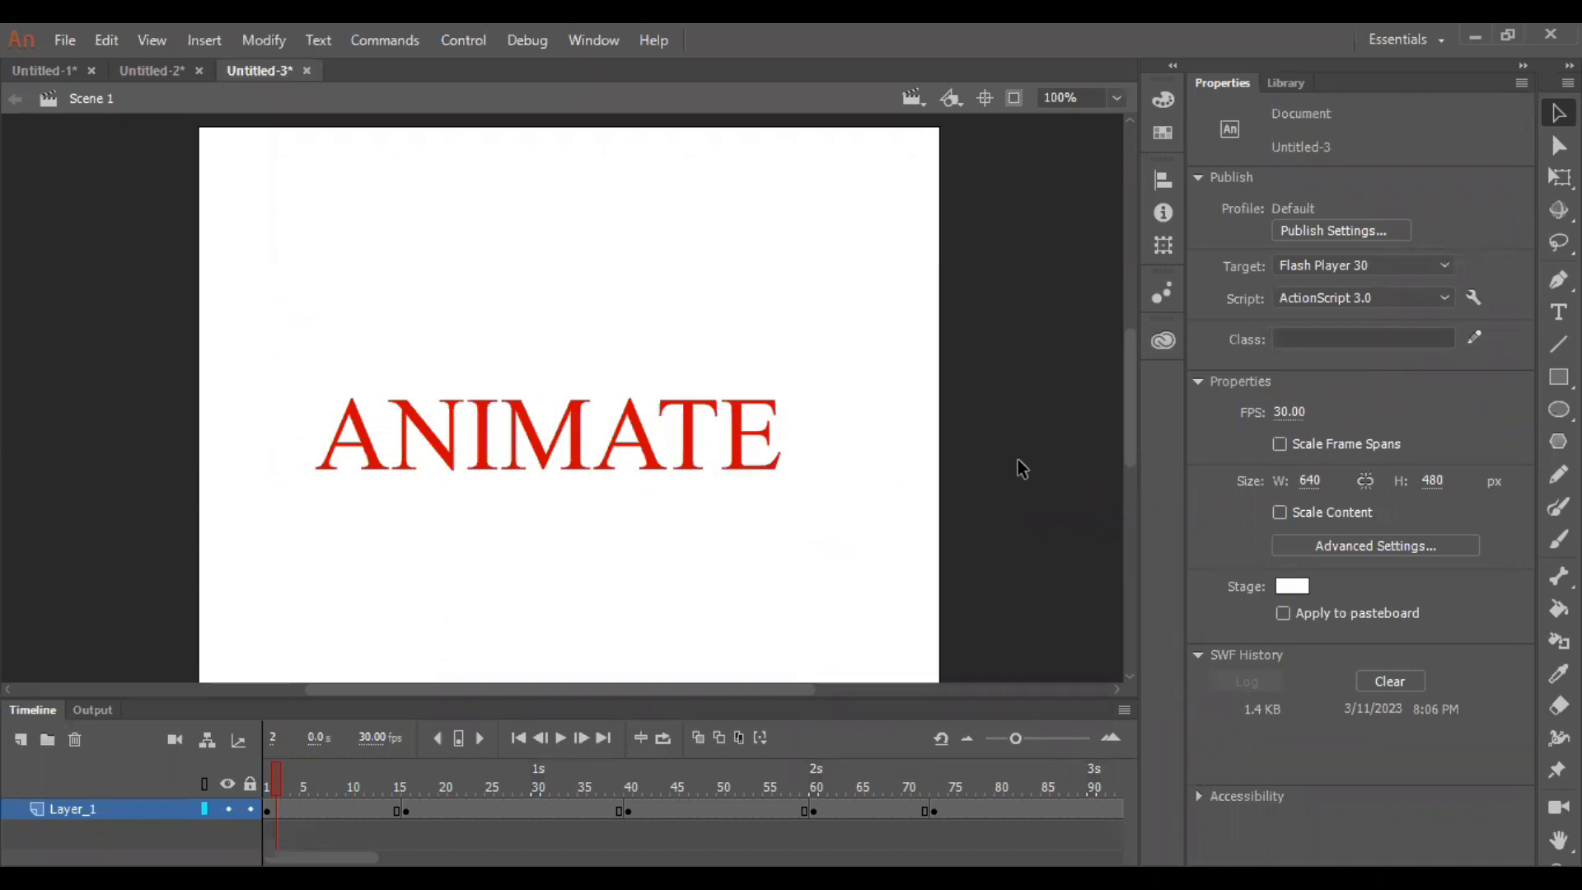
- Change the stage color to light mint green in the document settings
right_click(847, 538)
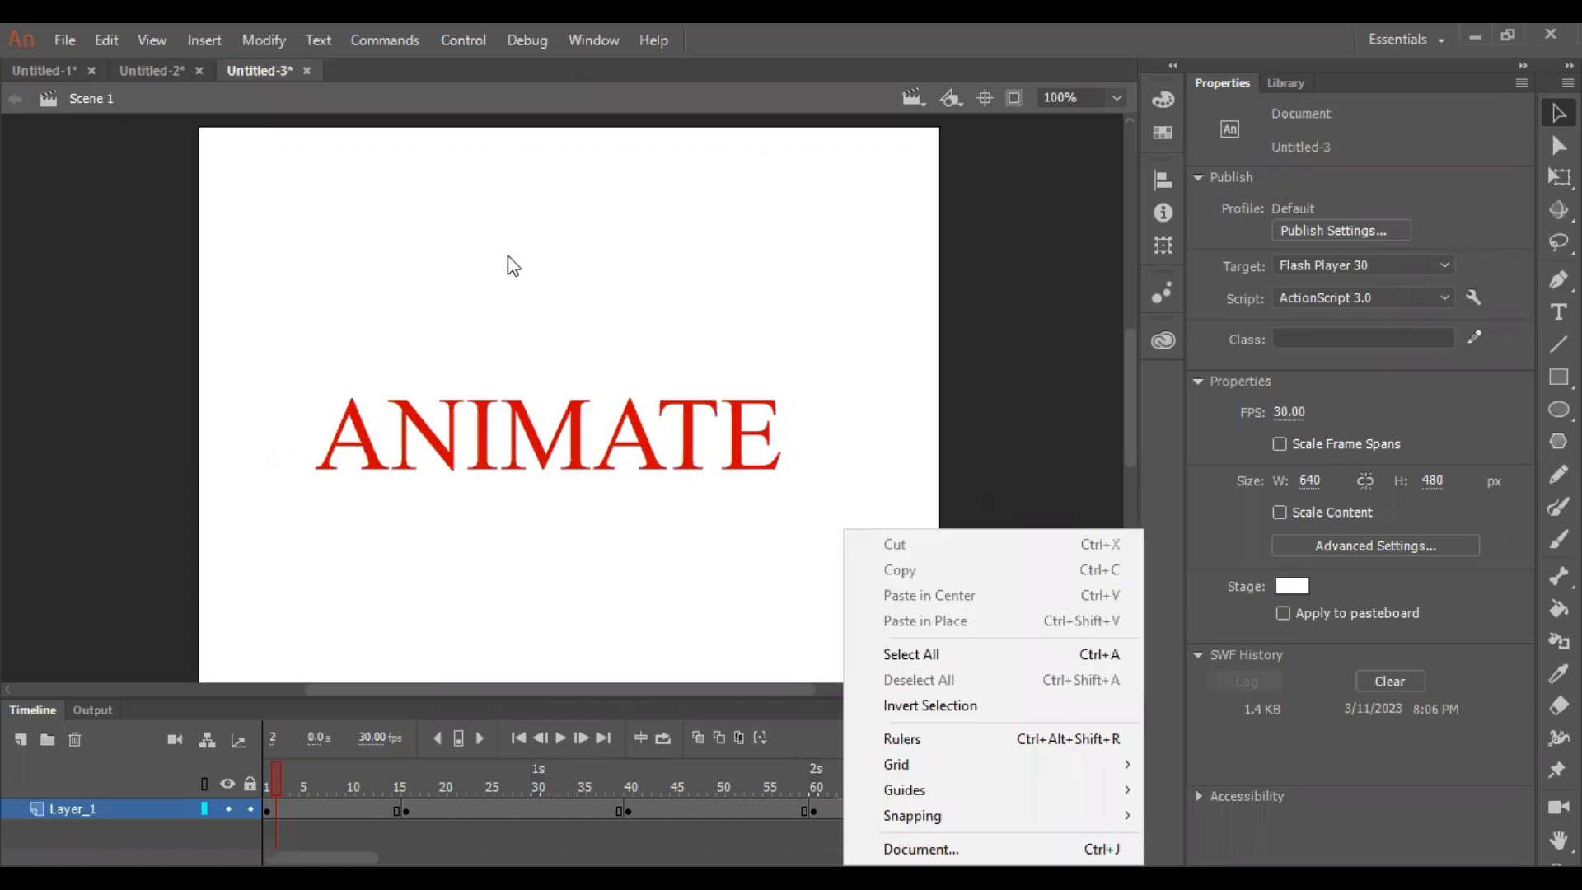
right_click(434, 231)
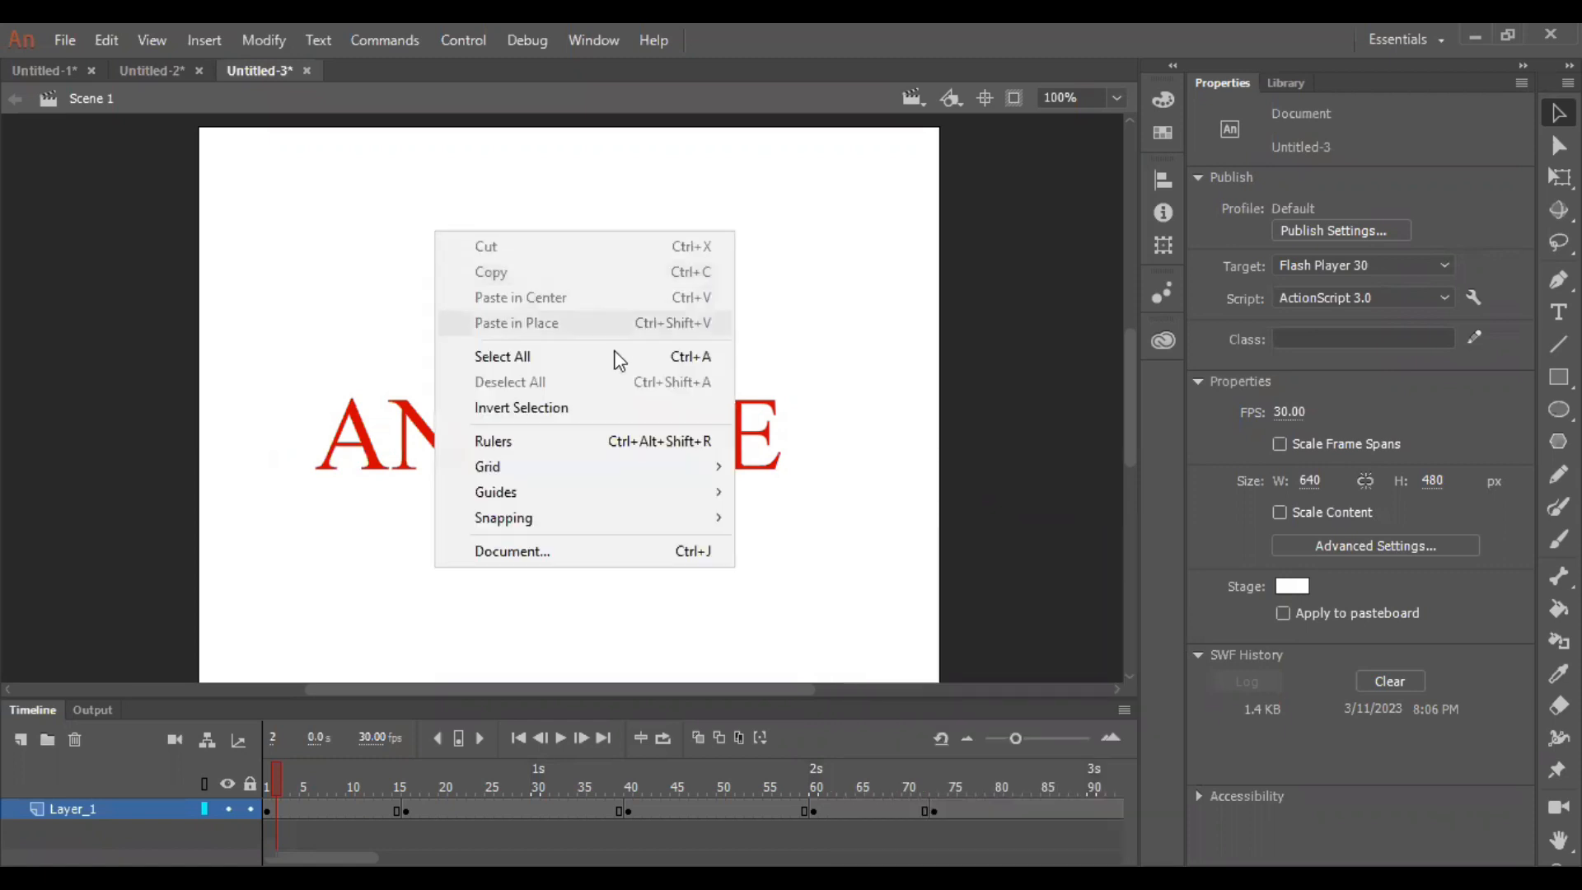
click(528, 552)
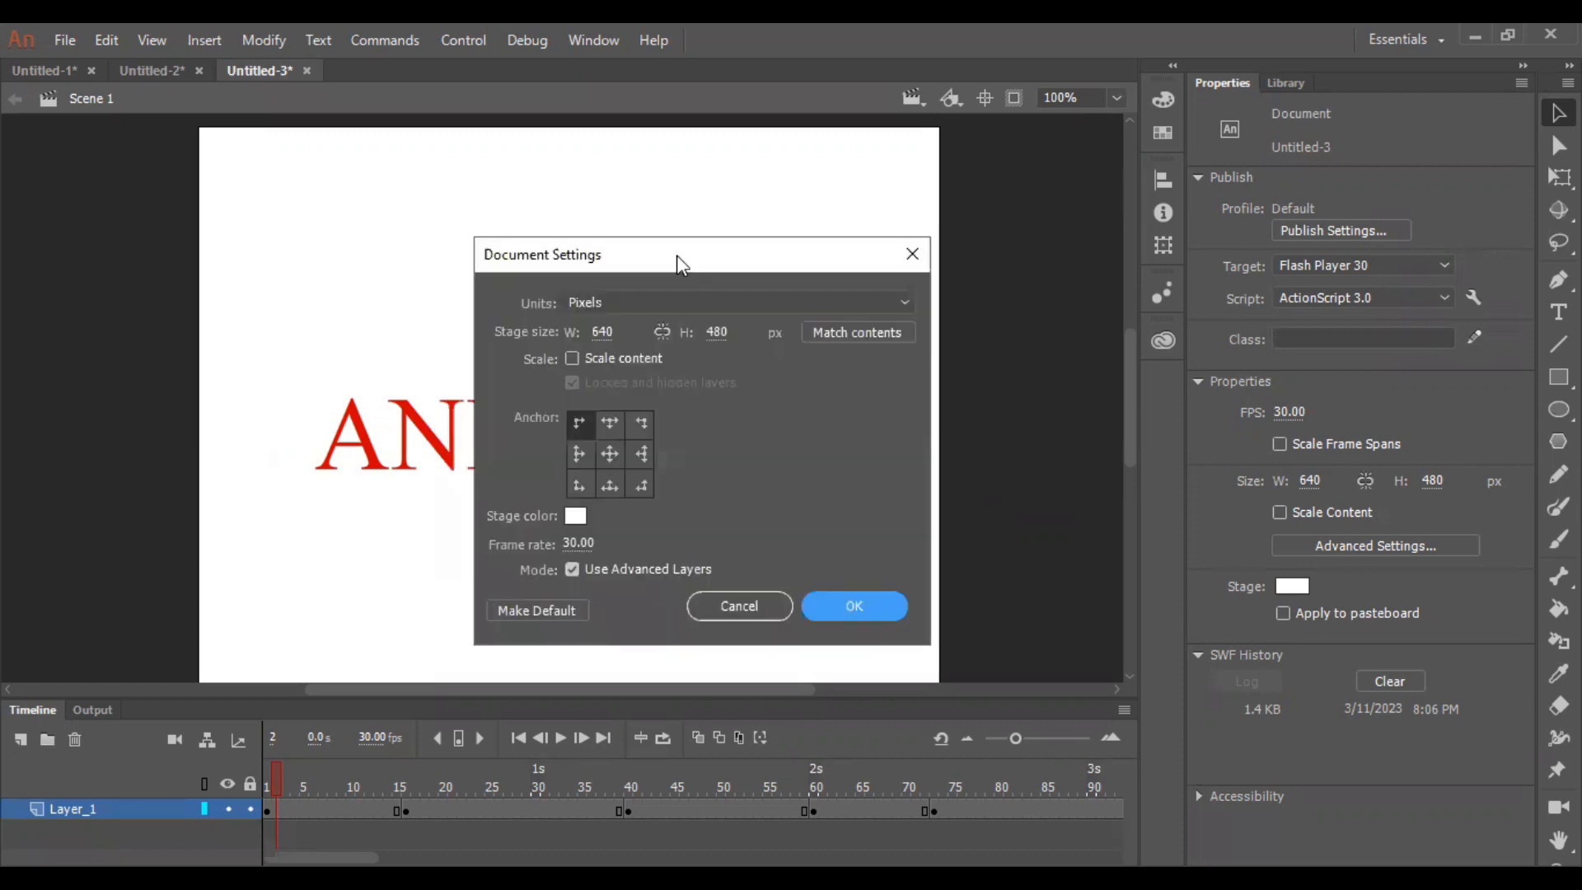
drag(675, 257, 793, 228)
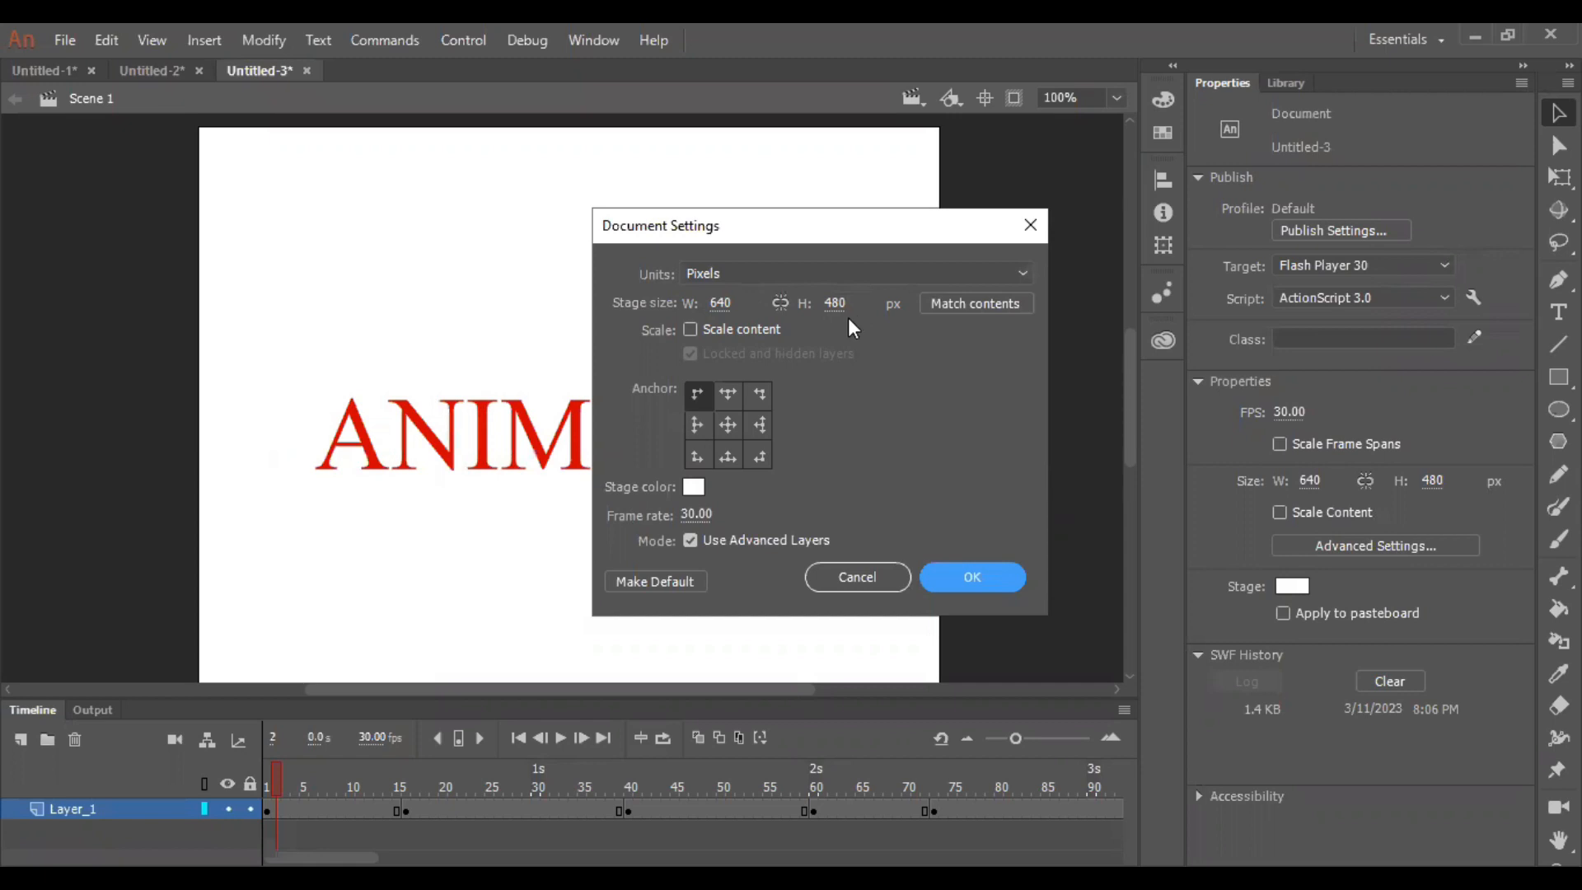
click(695, 487)
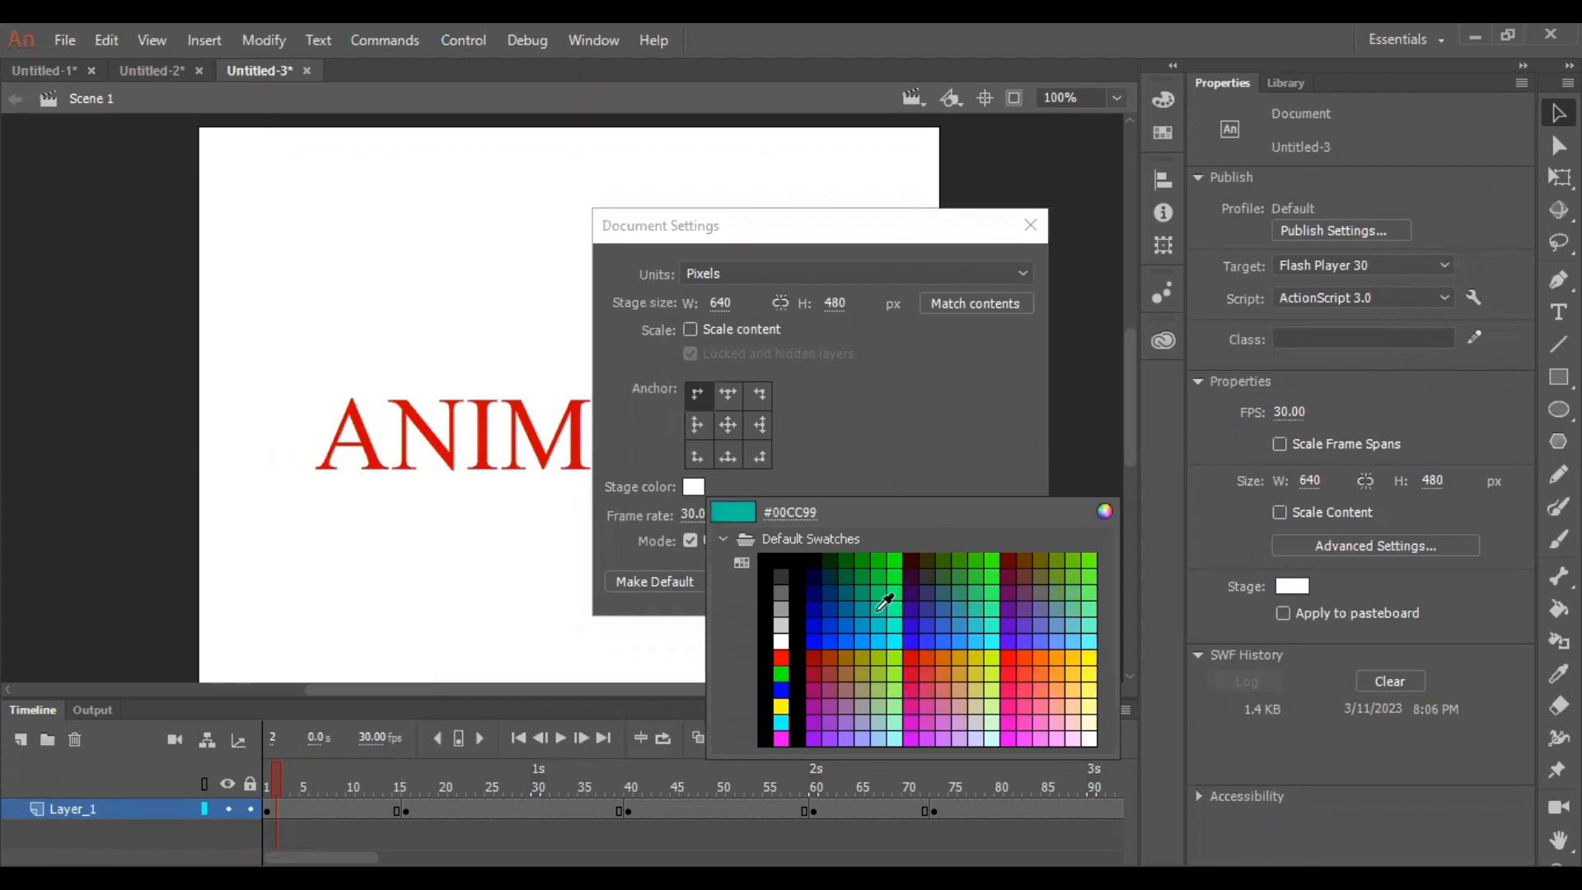
click(898, 722)
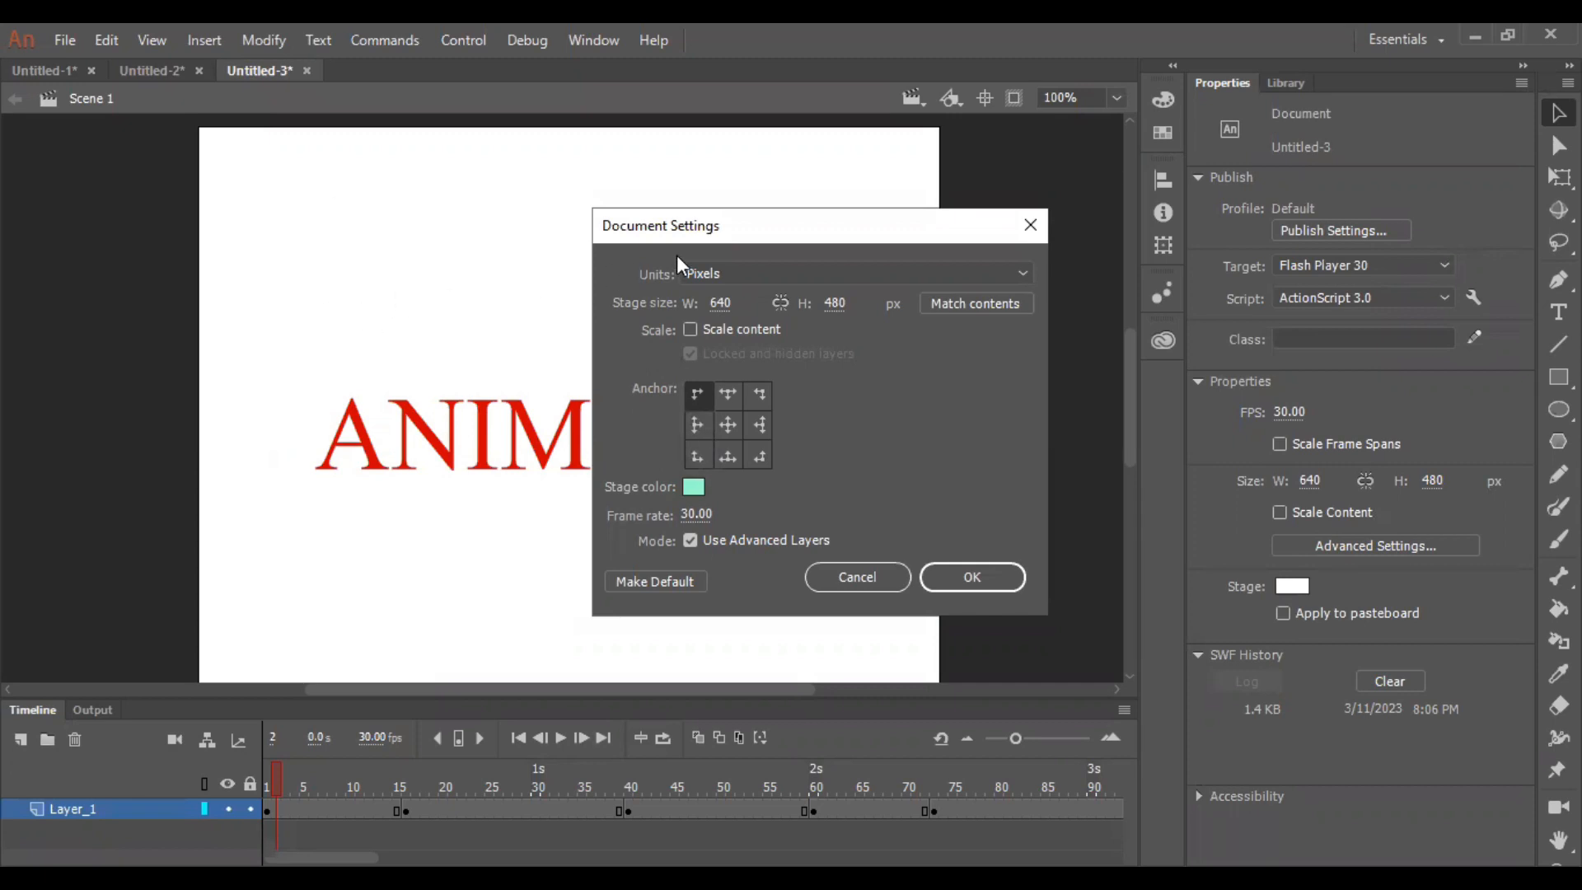
click(983, 577)
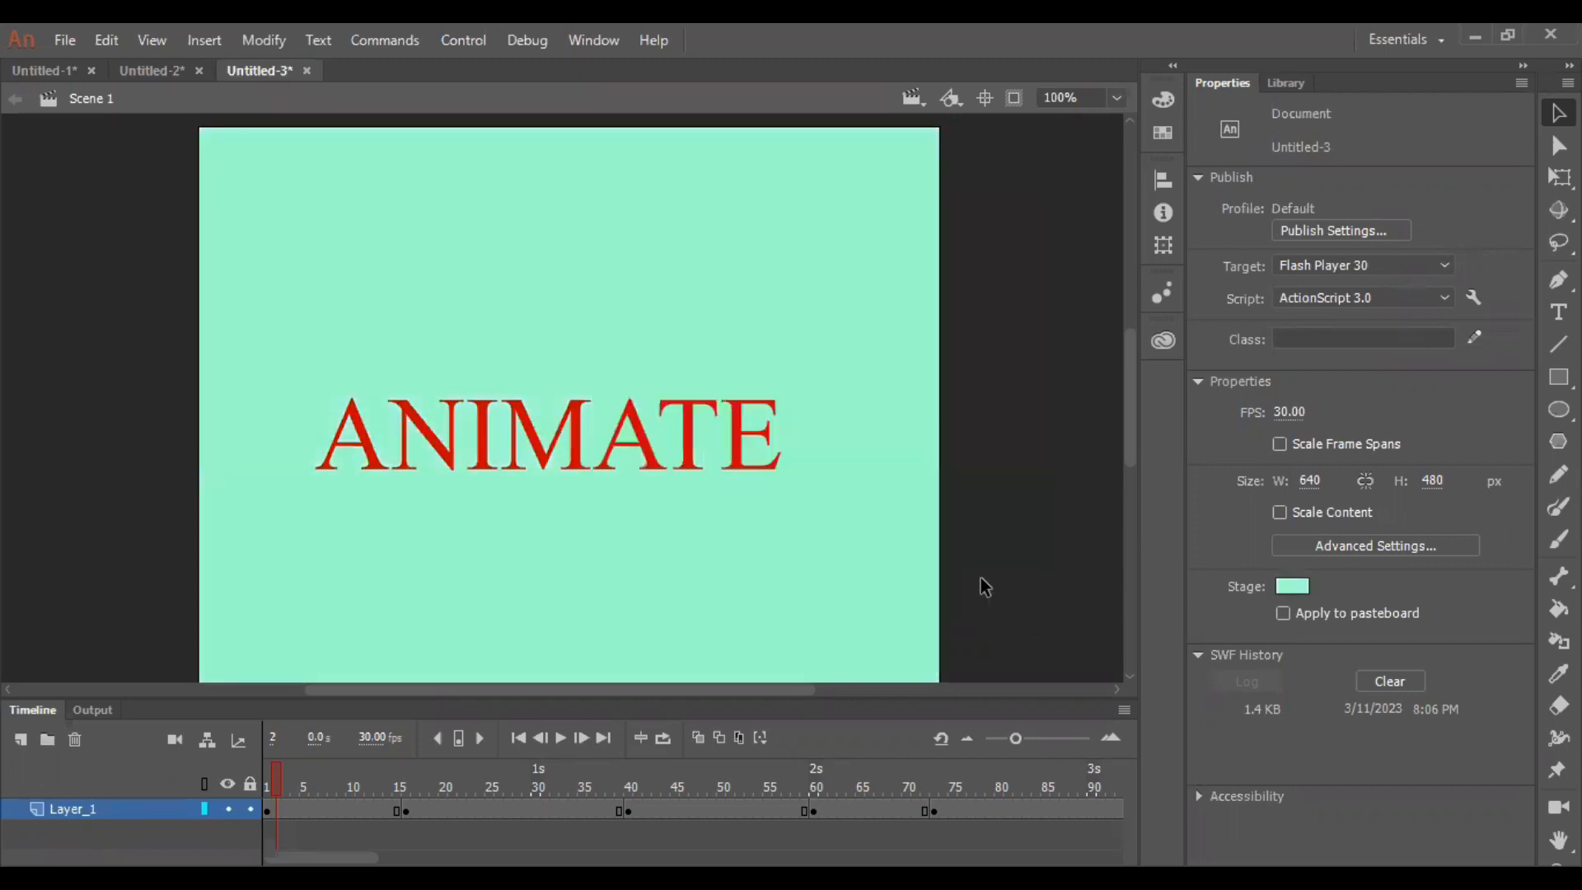